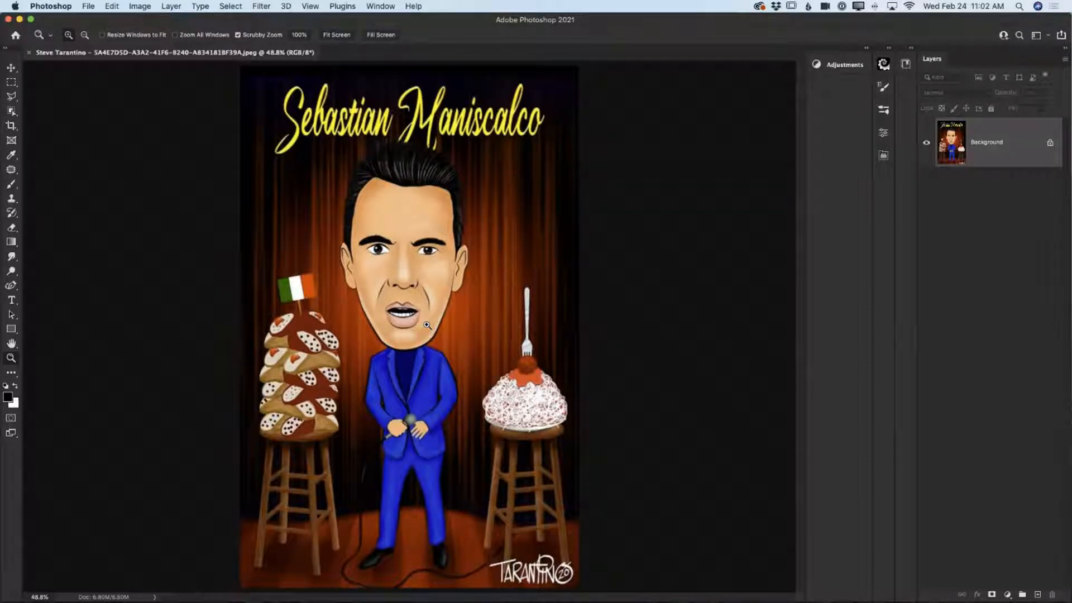
- Examine the caricature illustration as a whole and the microphone in the figure's hands up close
mouse_move(415, 417)
left_mouse_down()
mouse_move(455, 438)
mouse_move(425, 424)
left_mouse_up()
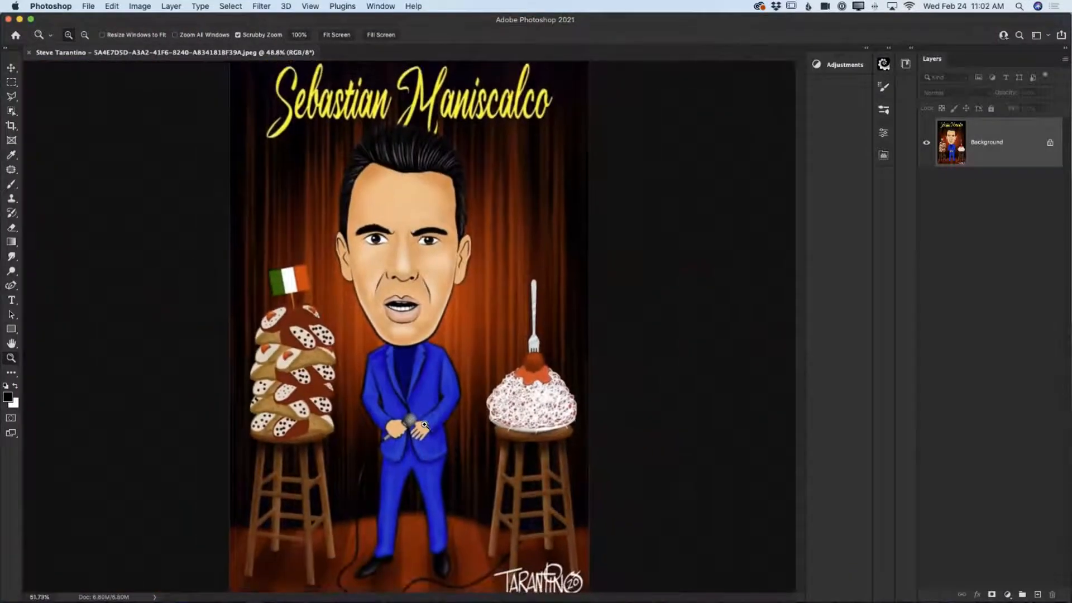
mouse_move(524, 412)
left_mouse_down()
mouse_move(548, 431)
mouse_move(527, 416)
left_mouse_up()
left_click_drag(369, 481, 394, 495)
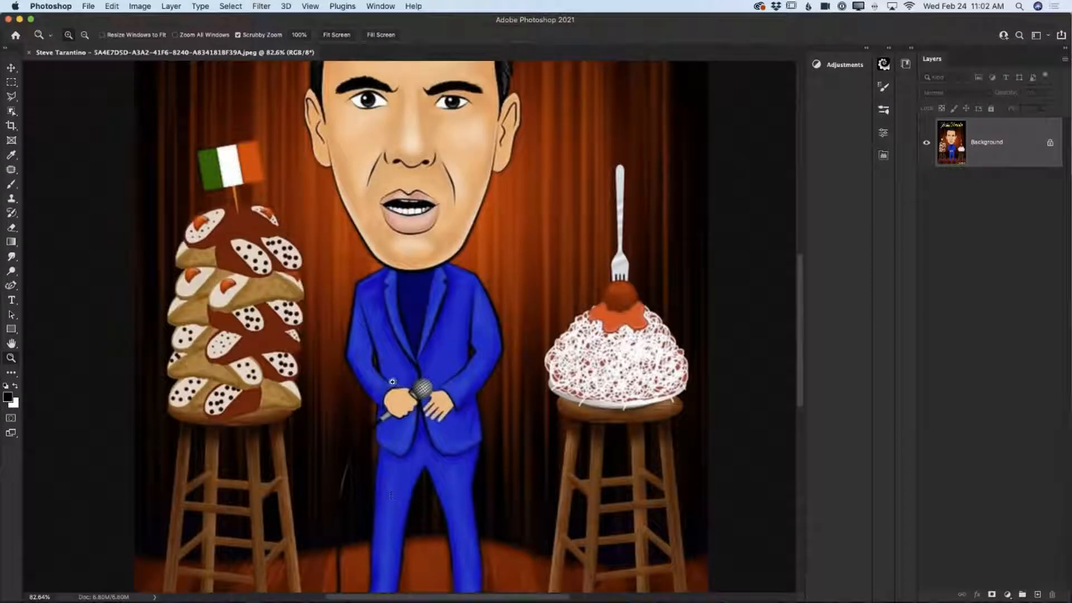
left_click_drag(431, 362, 402, 342)
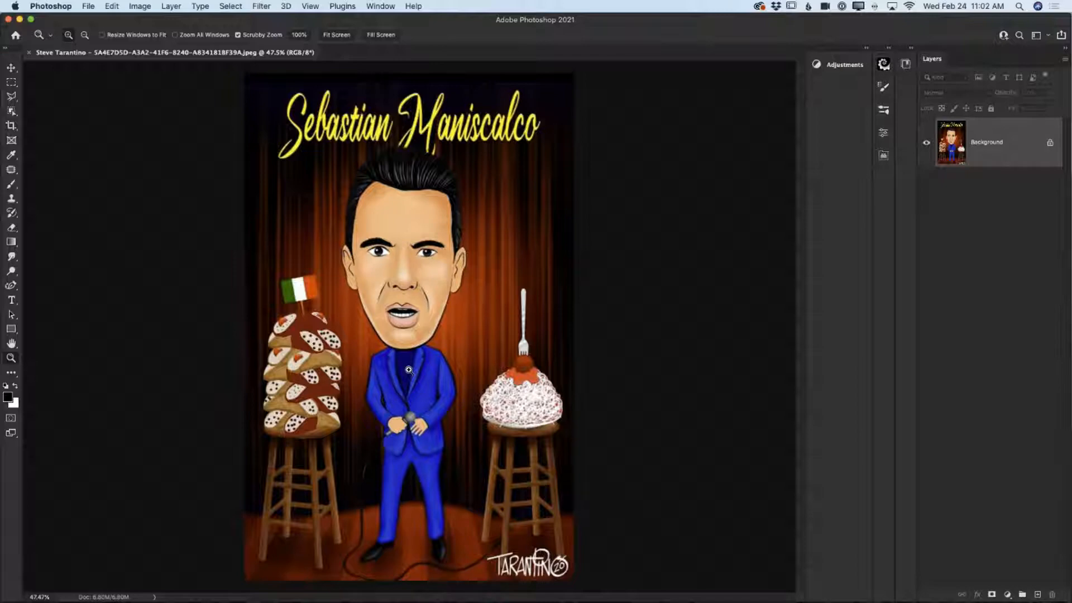
left_click_drag(411, 419, 452, 427)
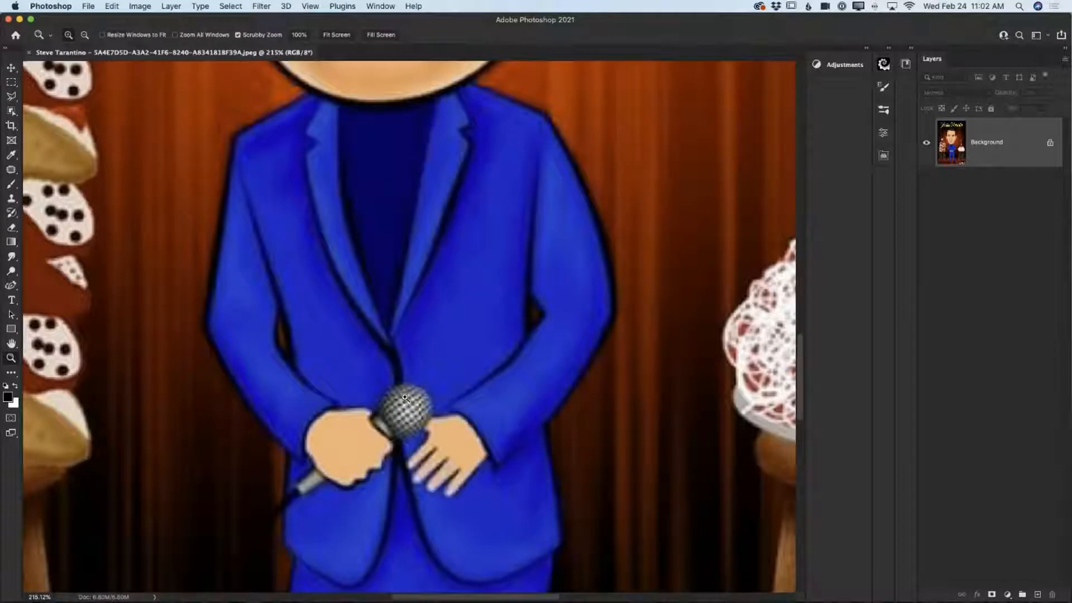
left_click_drag(476, 391, 409, 386)
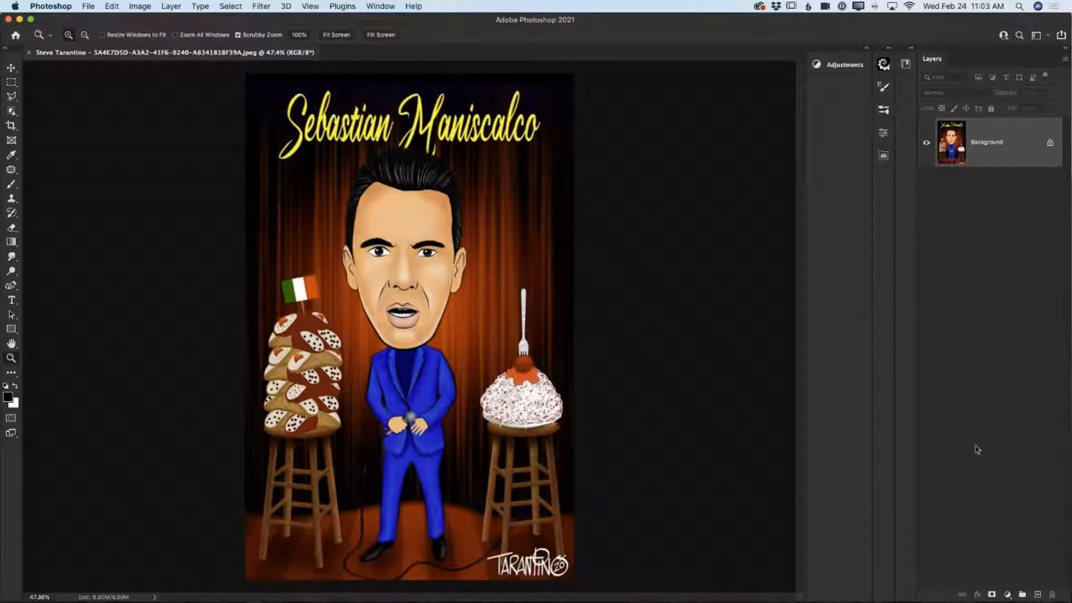
- Add a new layer and paint a small white highlight on the microphone head with the Brush tool
left_click(1038, 595)
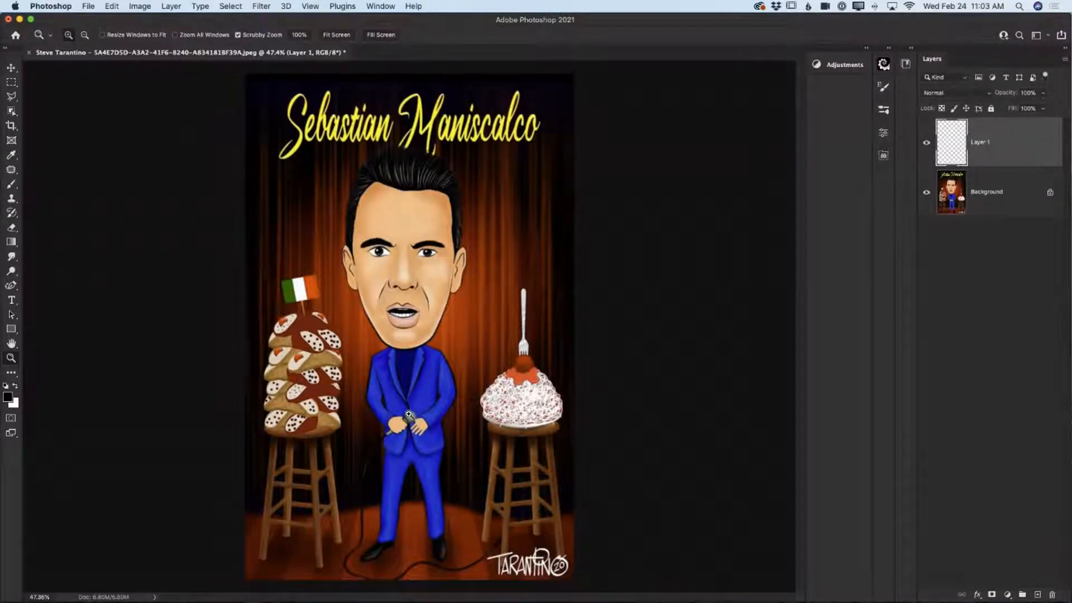
left_click_drag(410, 419, 473, 459)
left_click(13, 186)
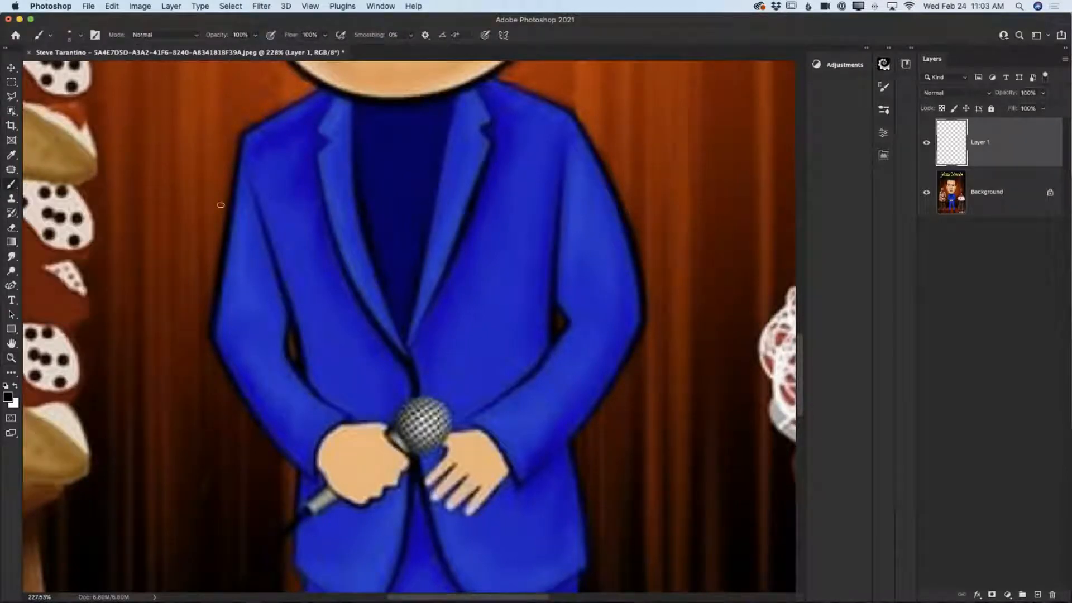
left_click(14, 386)
left_click(426, 414)
left_click_drag(425, 414, 428, 416)
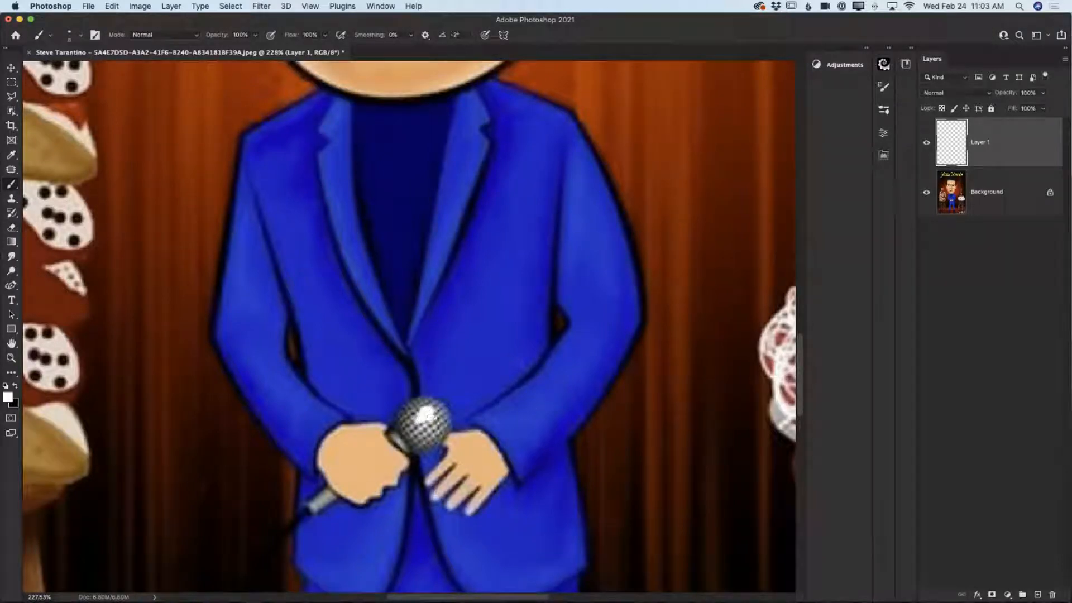
- Set the highlight layer's blend mode to Soft Light and compare the illustration with and without the layer
left_click(941, 93)
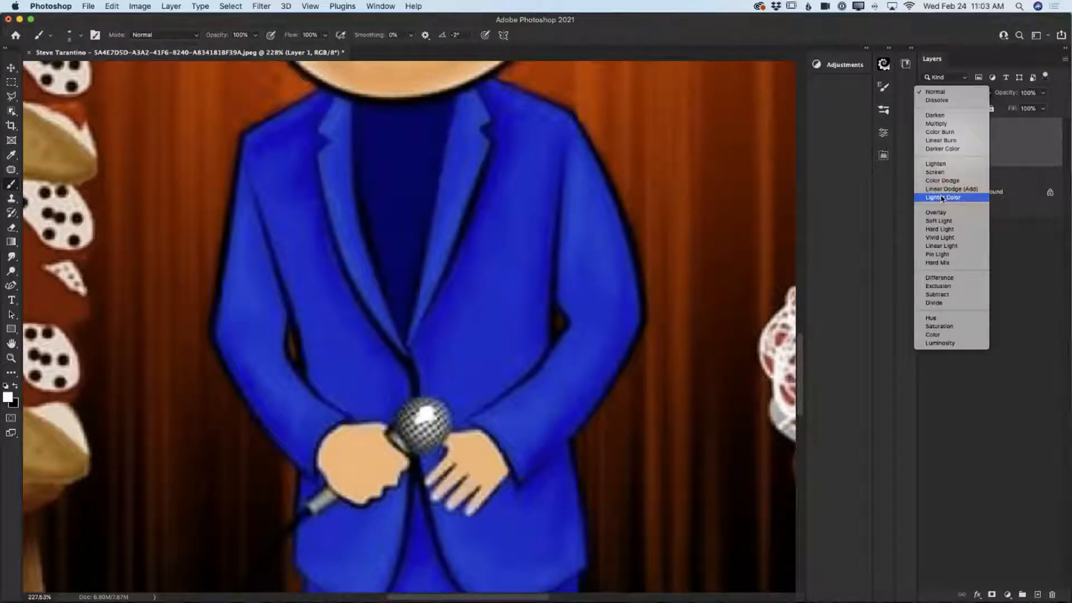
left_click(946, 226)
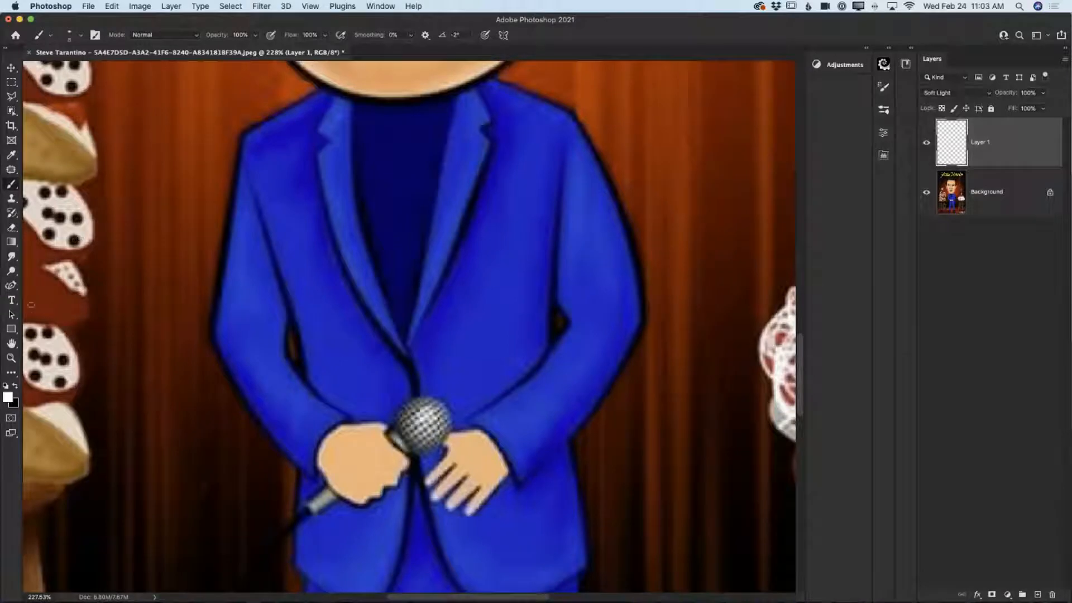
left_click(12, 358)
left_click_drag(357, 385, 288, 373)
left_click(927, 143)
left_click(927, 143)
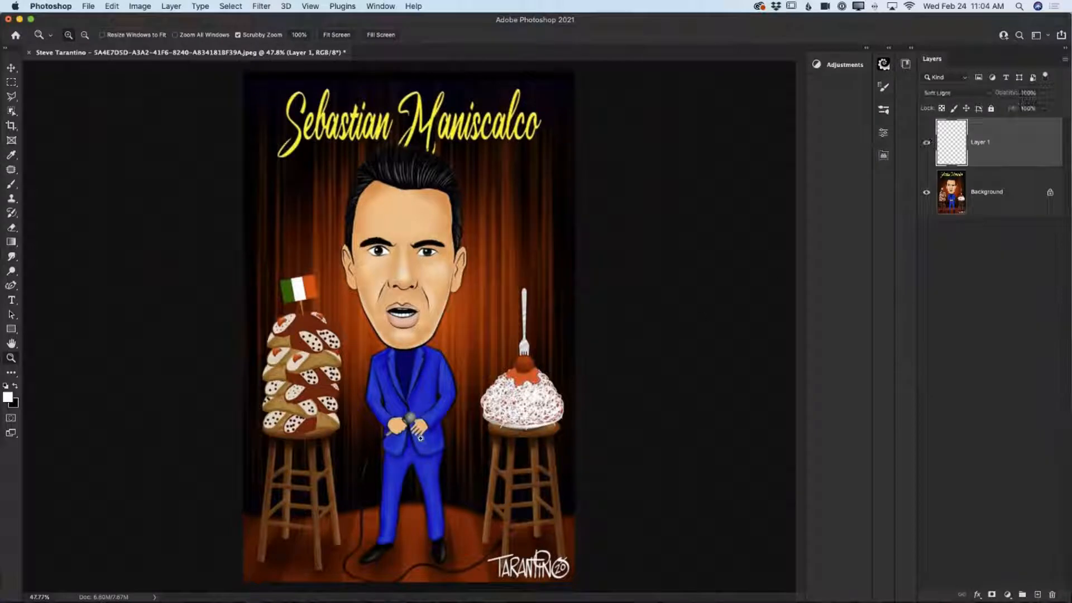
- Lower the opacity of the microphone highlight layer to 84%
left_click_drag(412, 428, 486, 451)
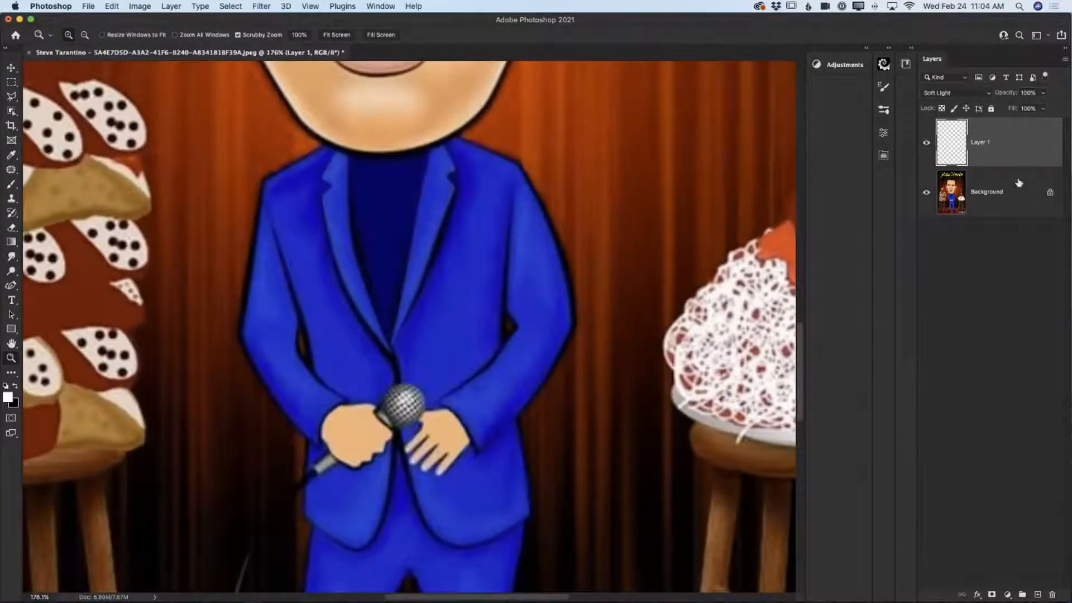
left_click(1043, 93)
left_click_drag(1044, 105, 1037, 110)
left_click_drag(440, 435, 382, 428)
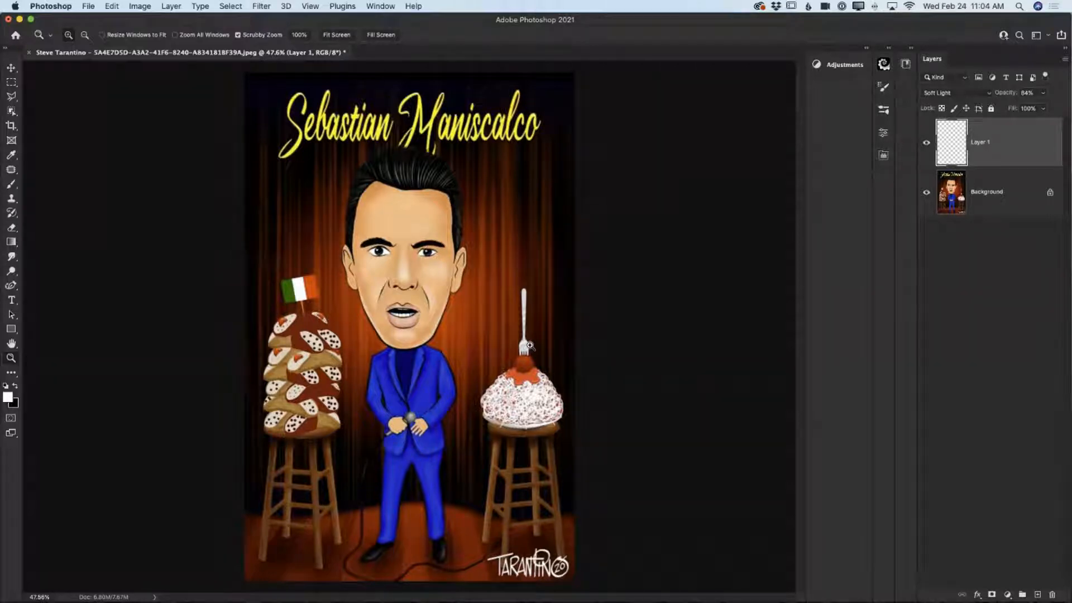
- Close the caricature illustration without saving its changes
left_click(30, 52)
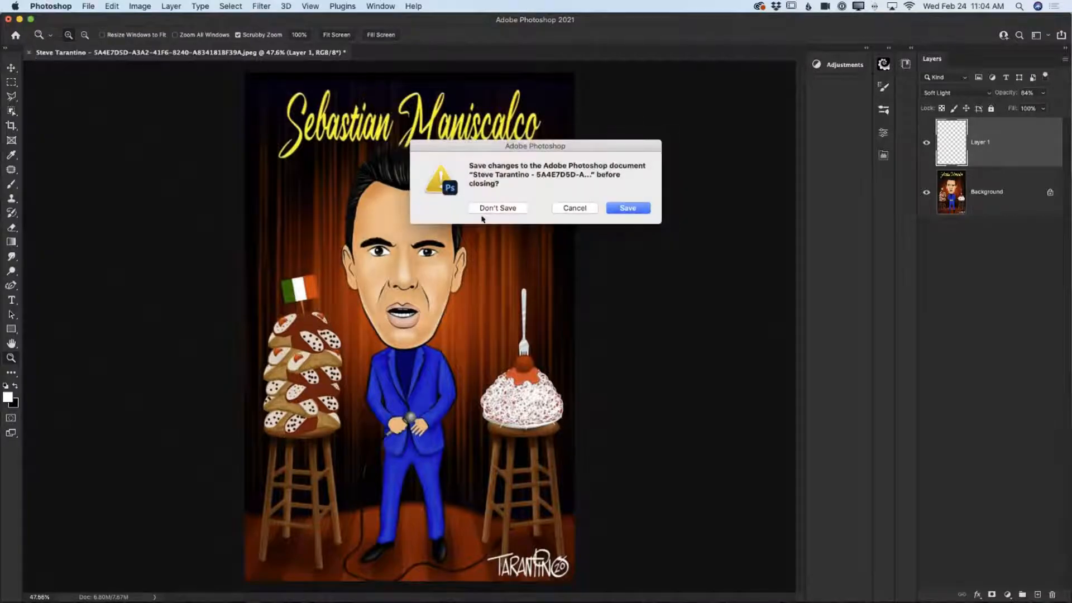
left_click(490, 211)
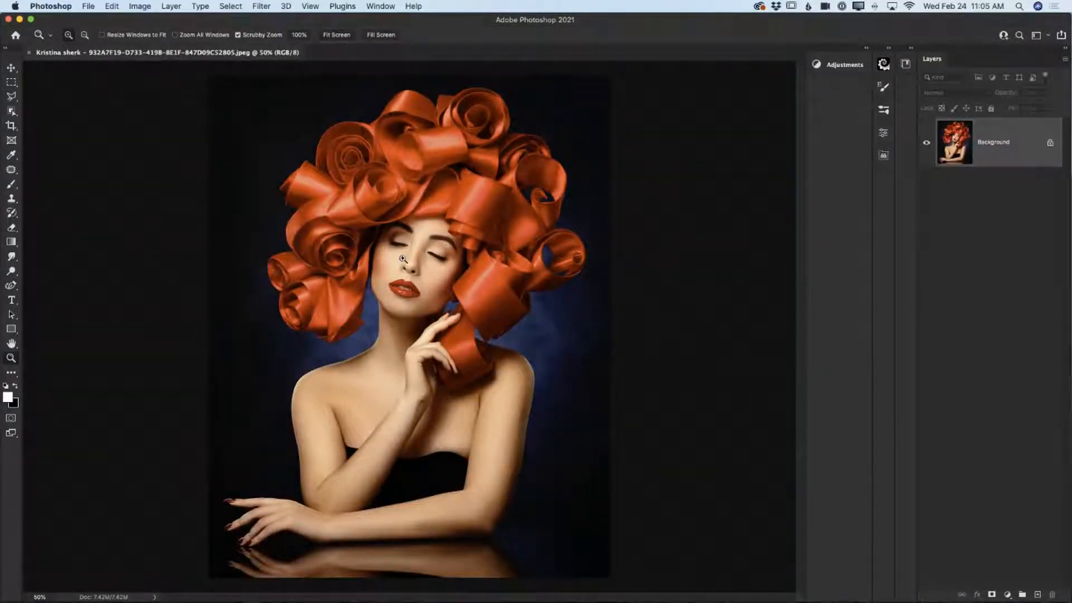
- Patch the dark gap under the upper rim of the ribbon rose at the hairpiece's upper left using nearby texture
left_click_drag(410, 209, 420, 260)
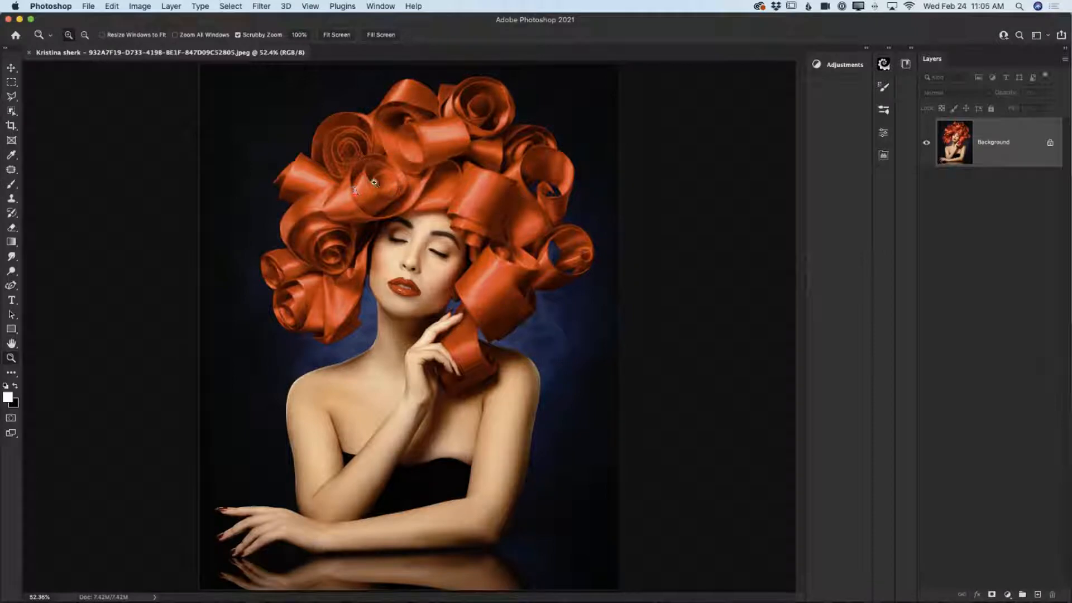
left_click_drag(358, 117, 412, 216)
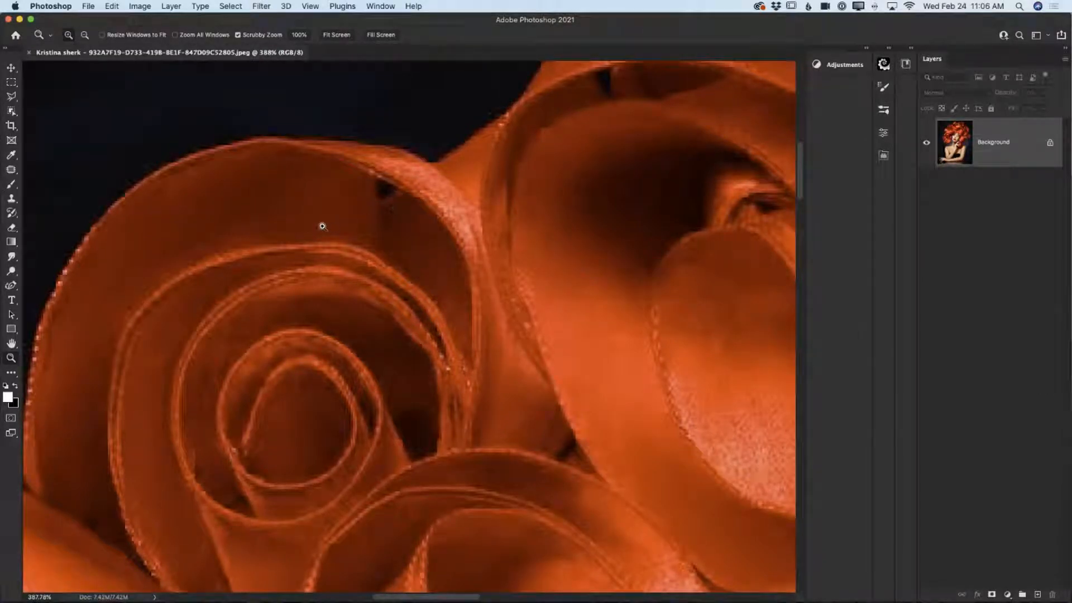
left_click(12, 170)
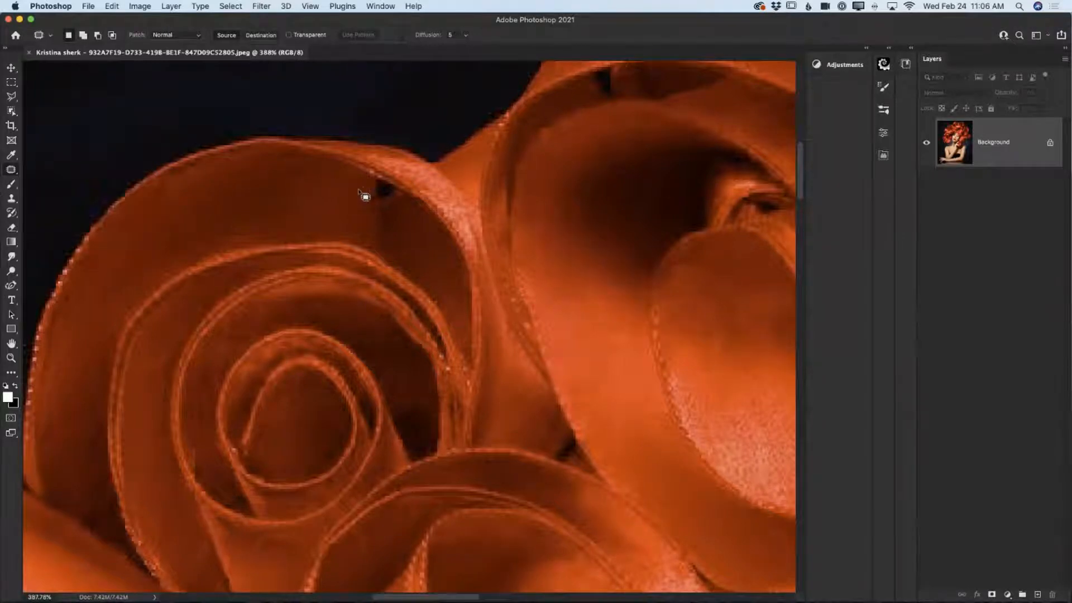
mouse_move(371, 182)
left_mouse_down()
mouse_move(407, 198)
mouse_move(390, 212)
mouse_move(376, 208)
mouse_move(373, 191)
mouse_move(382, 228)
left_mouse_up()
key("cmd+d")
- Clean up the rim of the patched ribbon rose using the Spot Healing Brush at a smaller size
left_click(12, 358)
left_click_drag(380, 163, 390, 181)
left_click(11, 169)
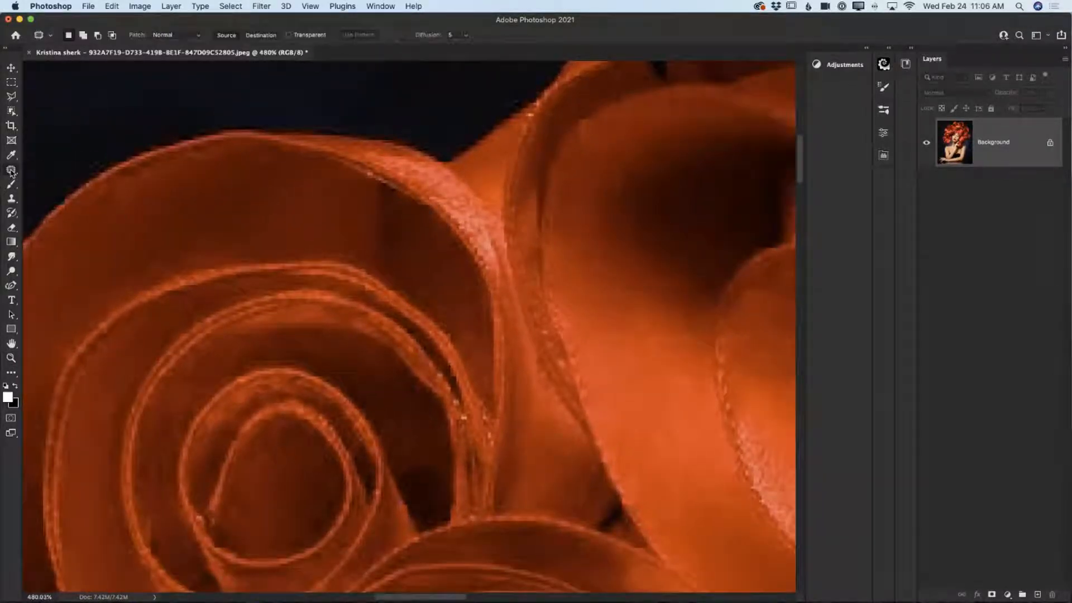
left_click(55, 168)
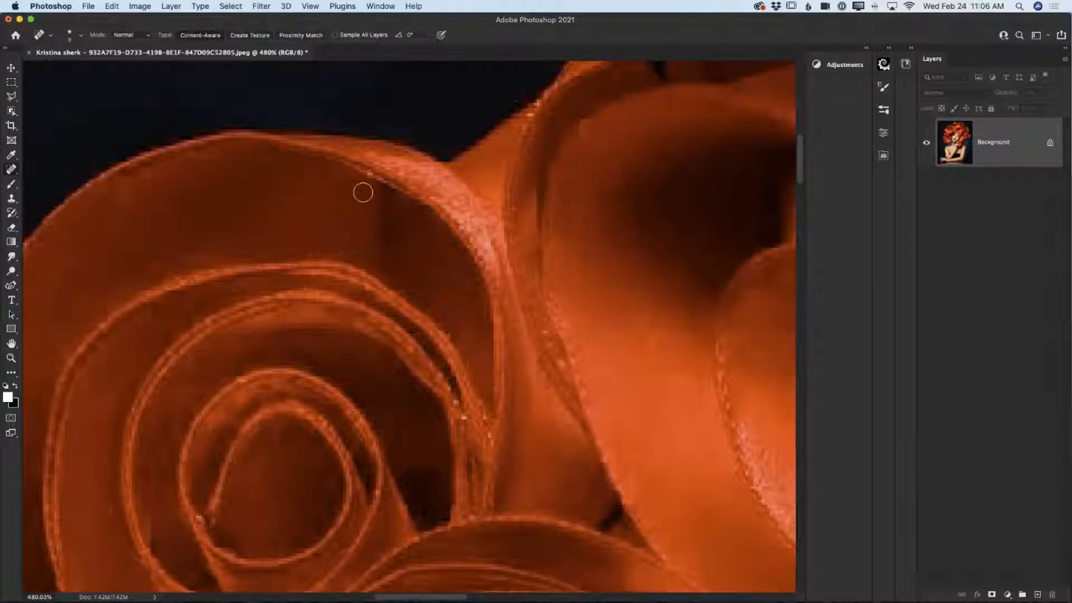
key("bracketleft")
key("bracketleft")
key("bracketleft")
key("bracketleft")
key("bracketleft")
key("bracketleft")
left_click_drag(385, 186, 398, 192)
- Check the retouched portrait as a whole and close it without saving its changes
left_click(11, 358)
left_click_drag(523, 359, 413, 345)
left_click_drag(504, 200, 524, 216)
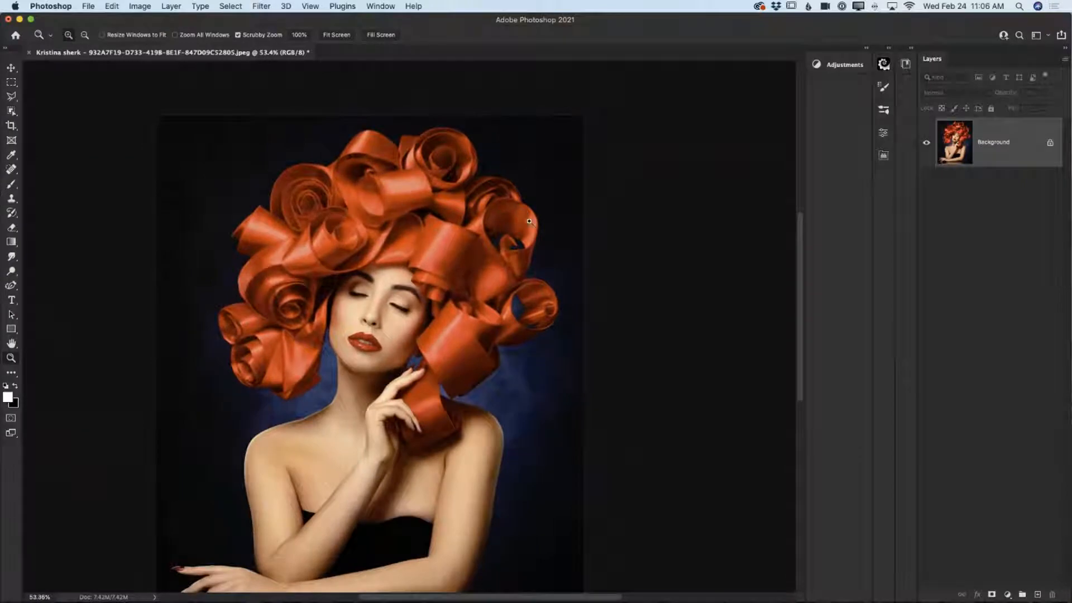
left_click_drag(514, 300, 503, 295)
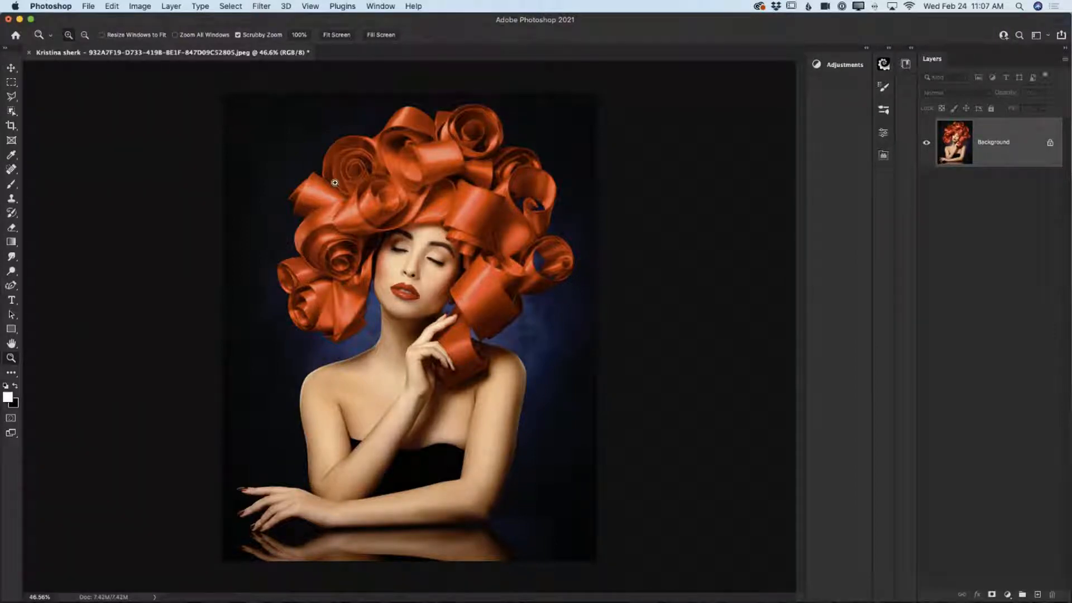
left_click(30, 53)
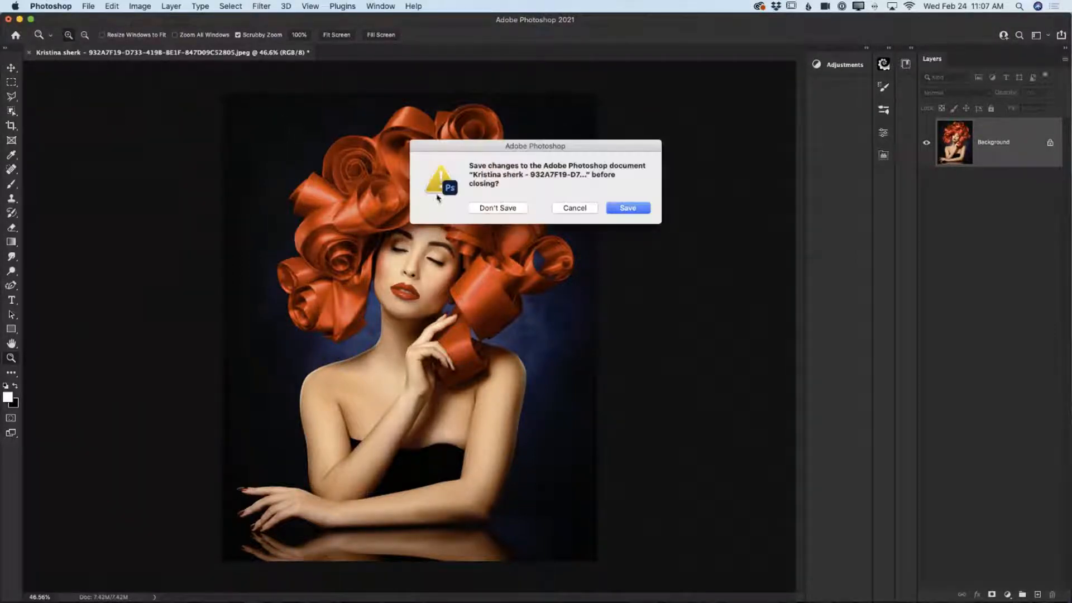
left_click(495, 207)
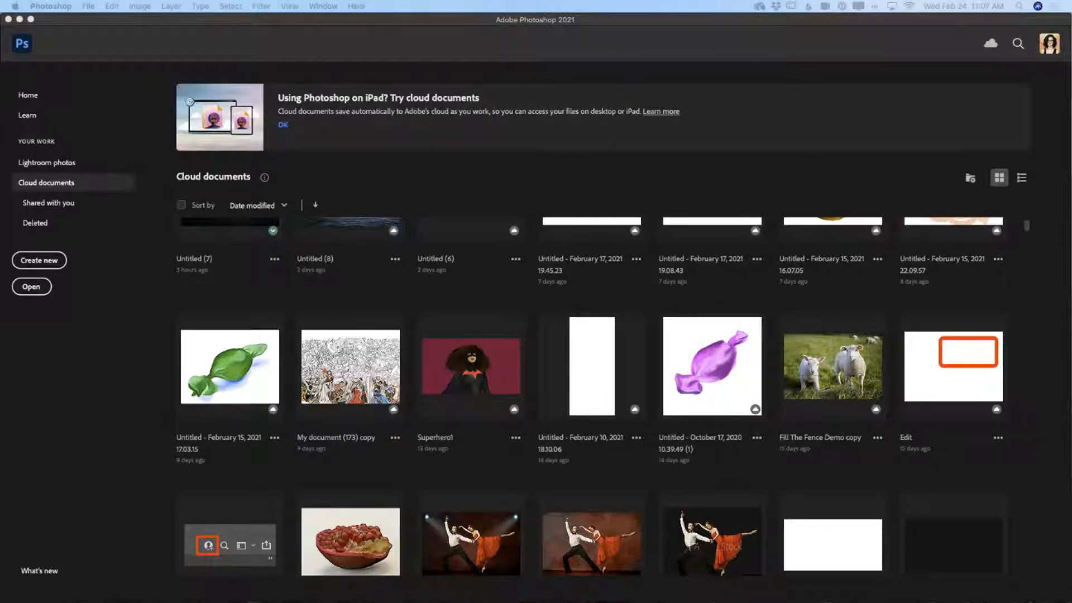
- Enlarge the Camera Raw window and set the fashion photo's white balance to Auto
left_click_drag(0, 168, 92, 17)
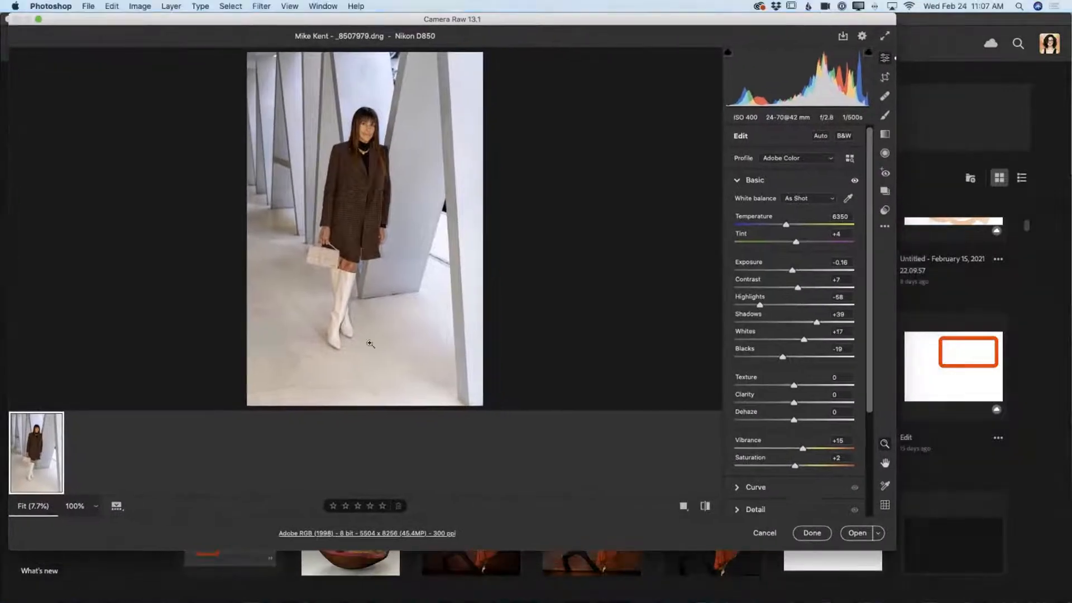
left_click_drag(889, 550, 1063, 595)
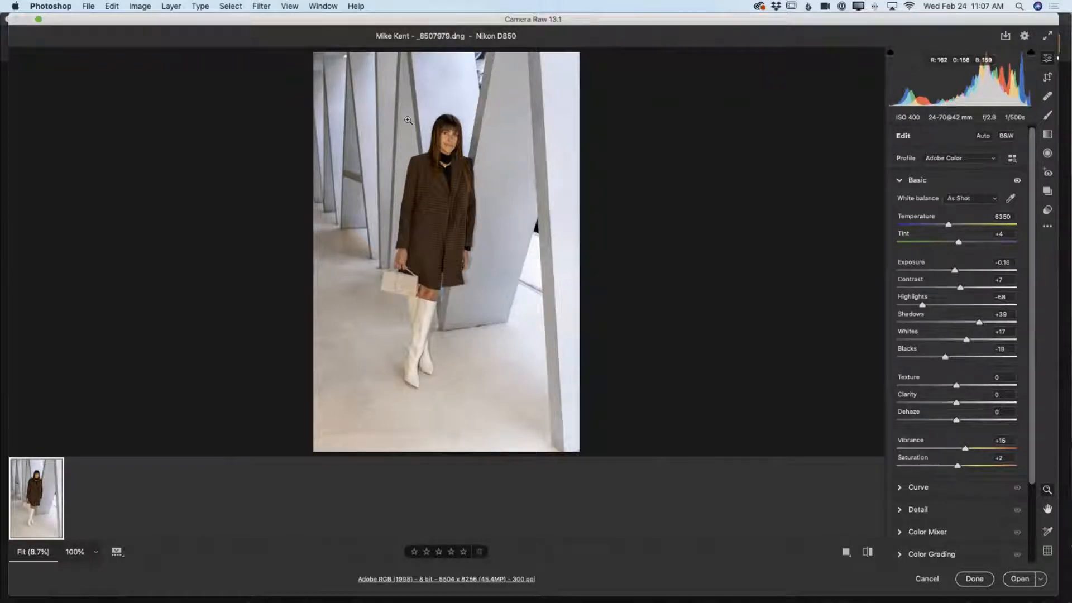
left_click(984, 201)
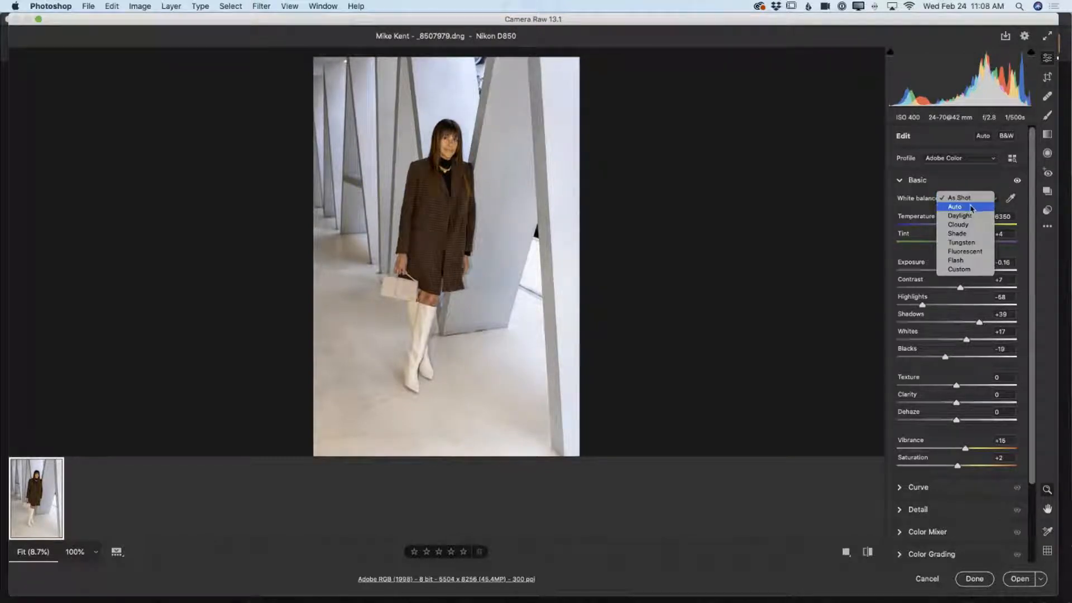
left_click(982, 207)
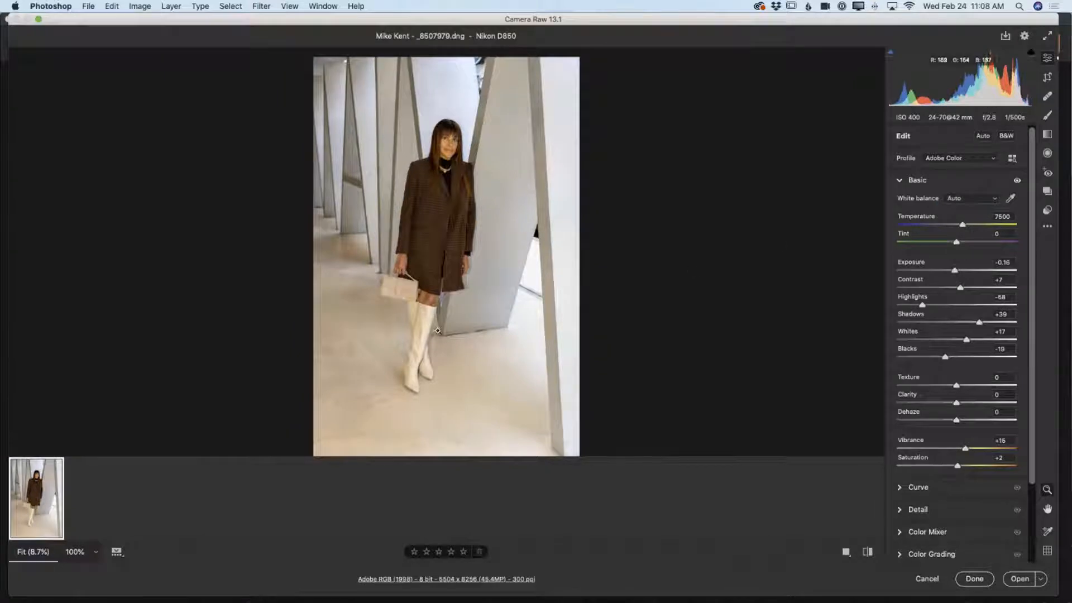
- Set the raw photo's exposure to +0.30, contrast to +9, shadows to +56 and blacks to -20
left_click_drag(447, 161, 446, 184)
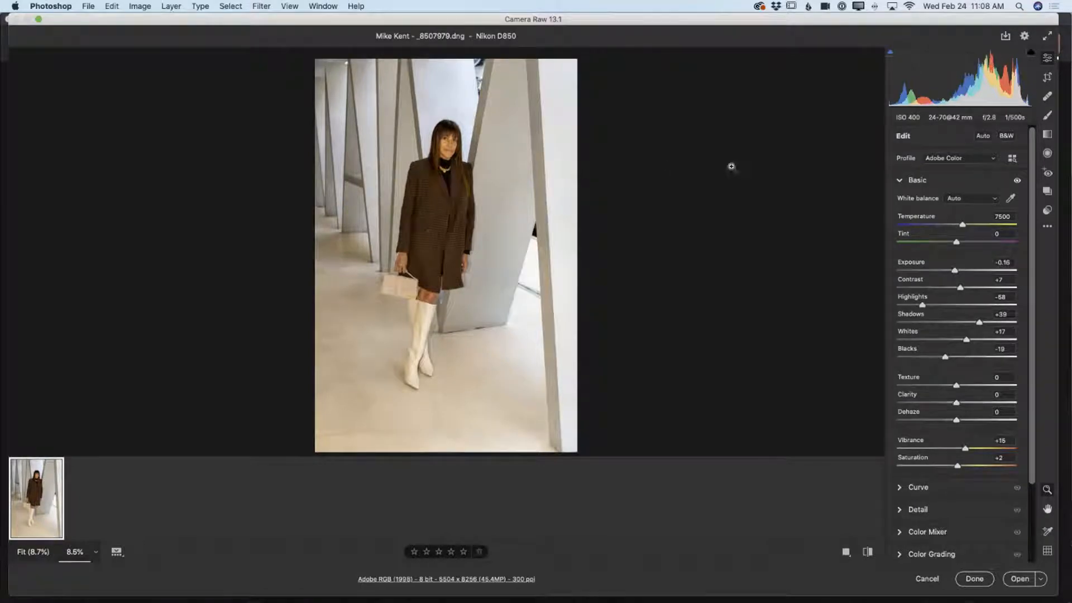
left_click_drag(955, 272, 960, 272)
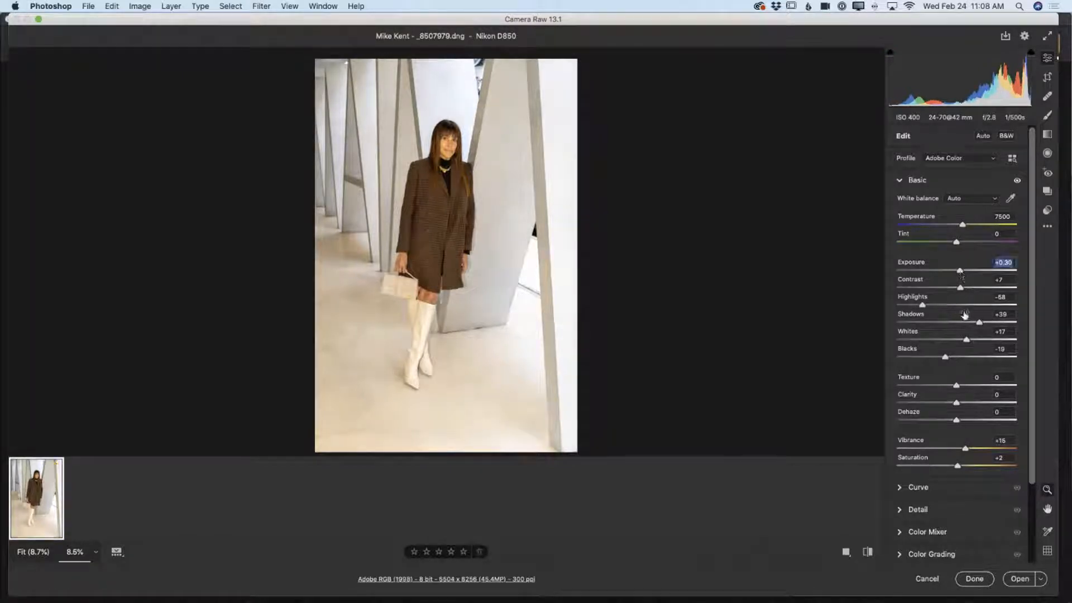
left_click_drag(961, 288, 989, 324)
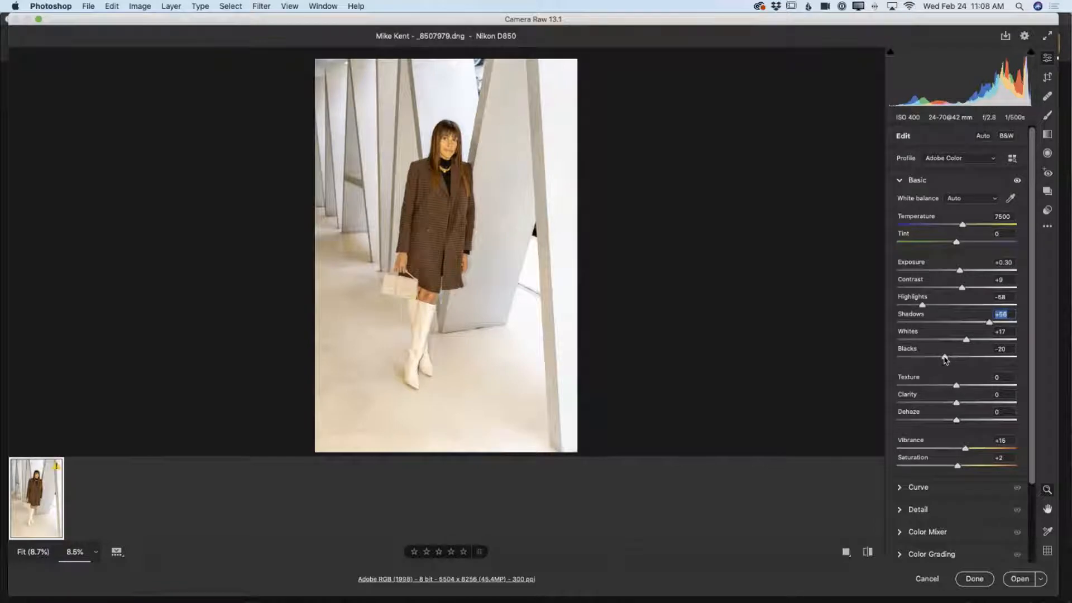
left_click_drag(454, 223, 452, 283)
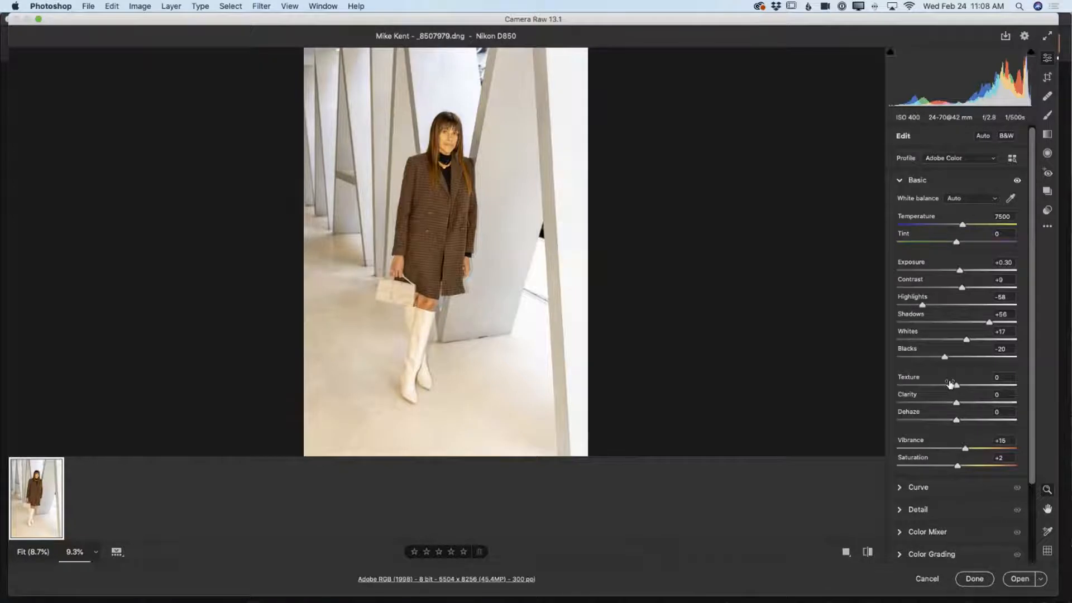
scroll(951, 384, "down", 3)
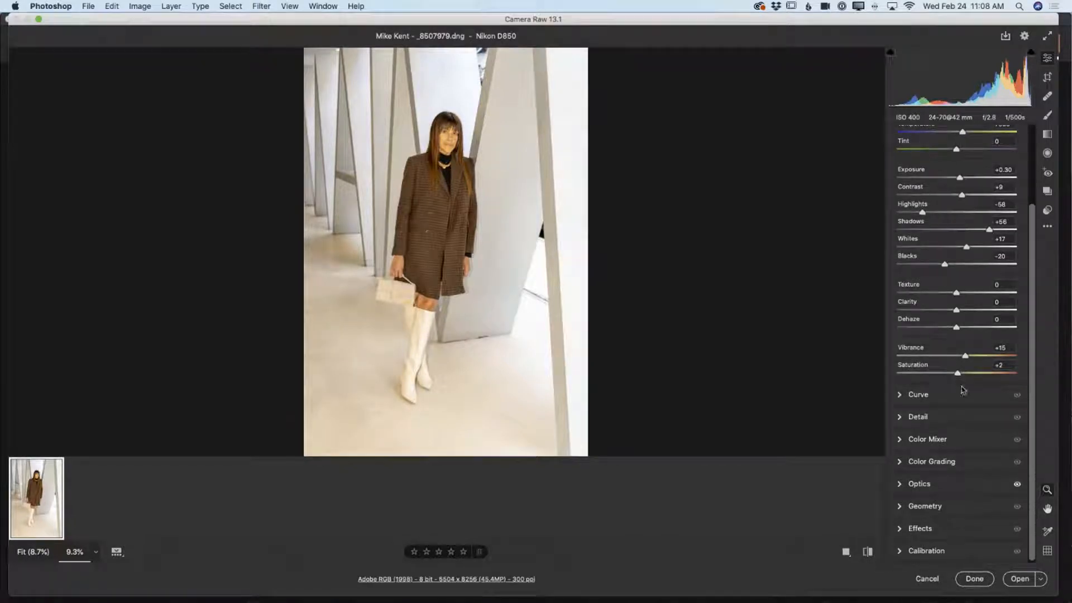
- Open the adjusted raw photo in Photoshop and examine the brown stain along the base of the grey panel
left_click(1019, 581)
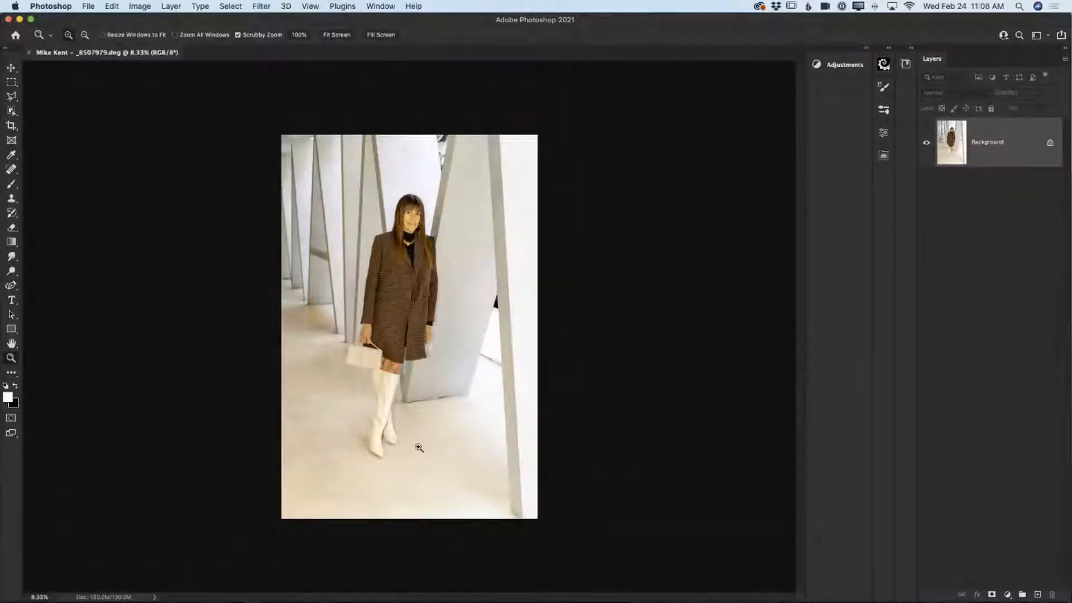
left_click_drag(442, 402, 542, 455)
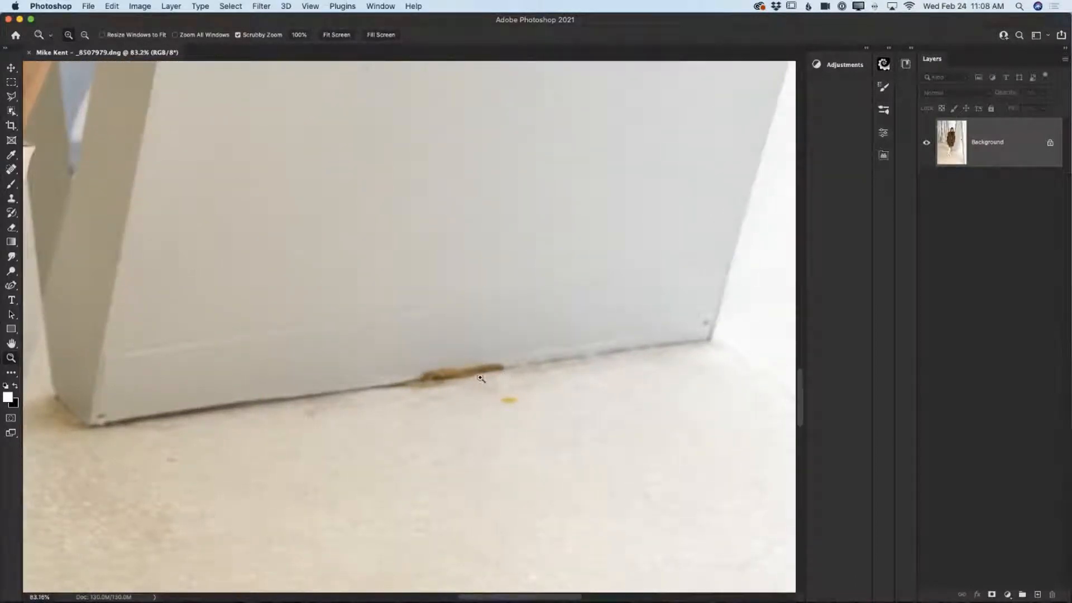
- Patch the brown stain along the grey panel's base edge with the Patch Tool, using clean edge beside it as source
left_click_drag(451, 421, 369, 404)
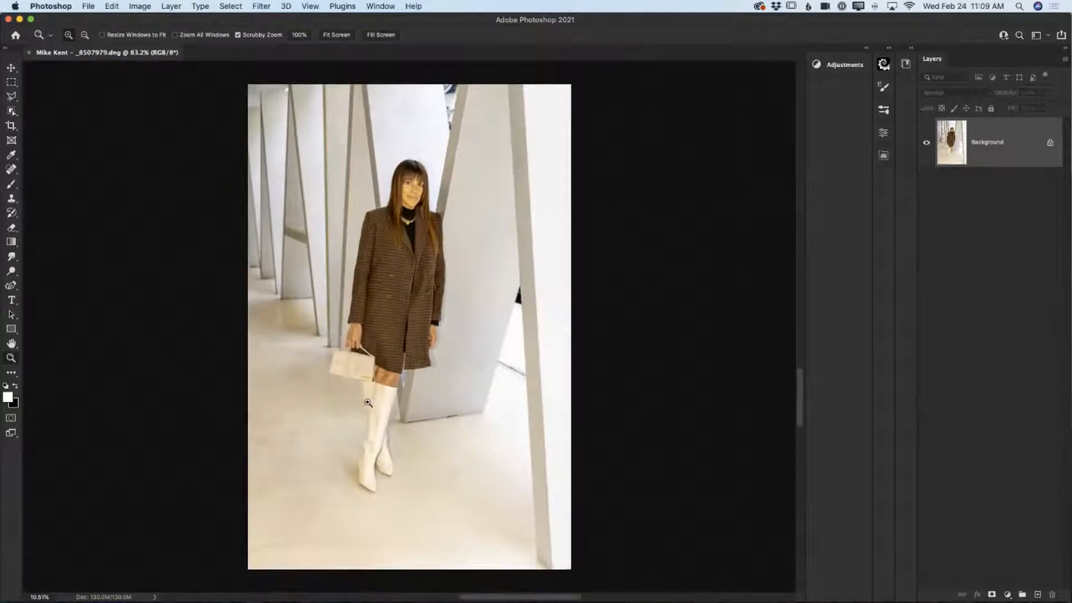
left_click_drag(442, 419, 532, 441)
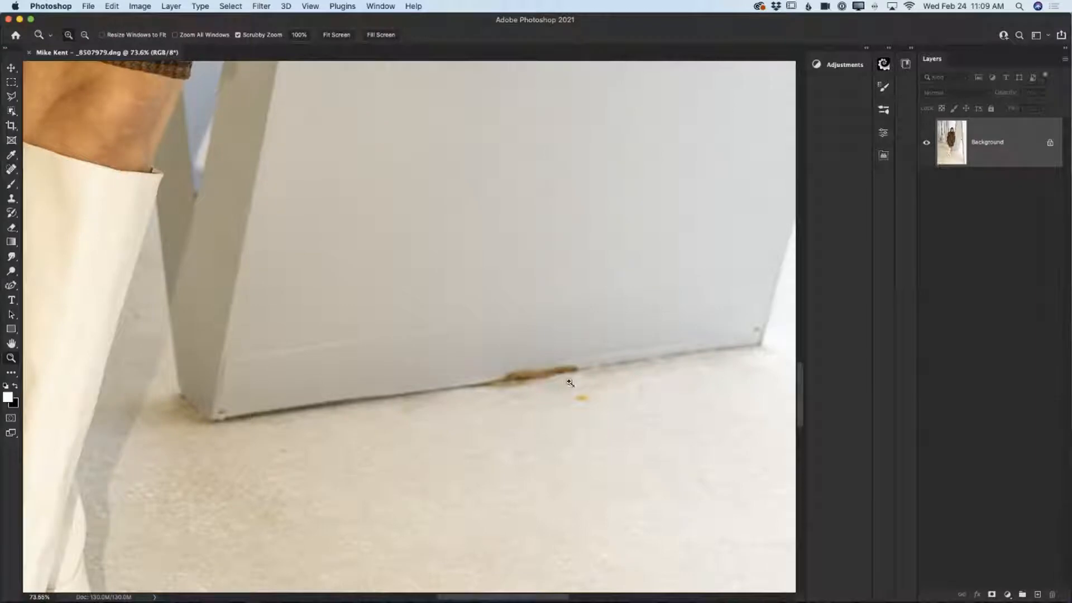
left_click(11, 169)
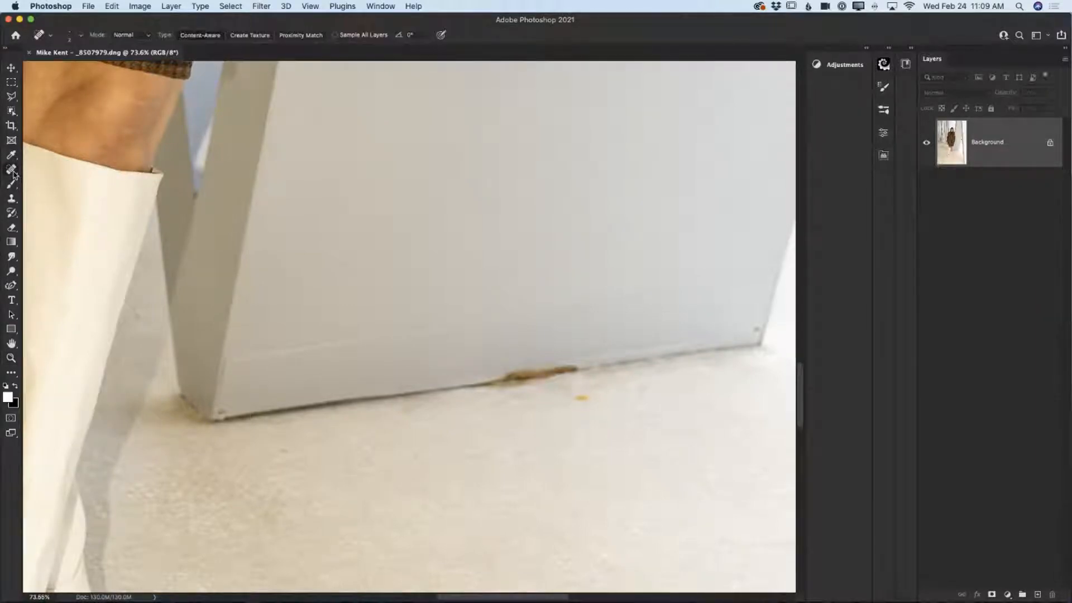
left_click(51, 193)
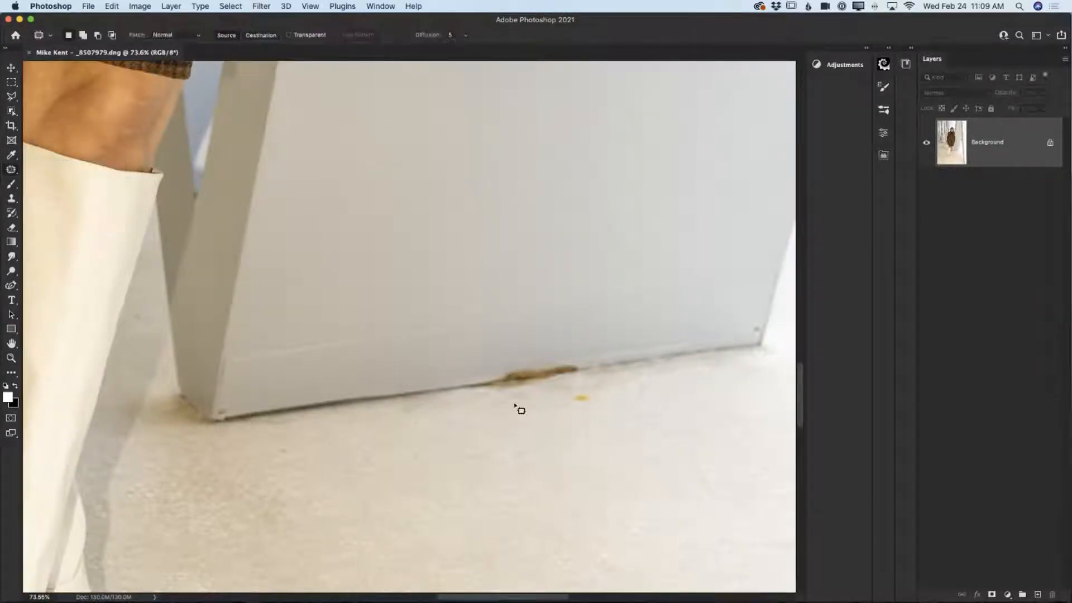
mouse_move(519, 388)
left_mouse_down()
mouse_move(475, 378)
mouse_move(569, 359)
mouse_move(585, 371)
mouse_move(541, 390)
mouse_move(466, 384)
mouse_move(433, 395)
mouse_move(635, 367)
left_mouse_up()
key("ctrl+d")
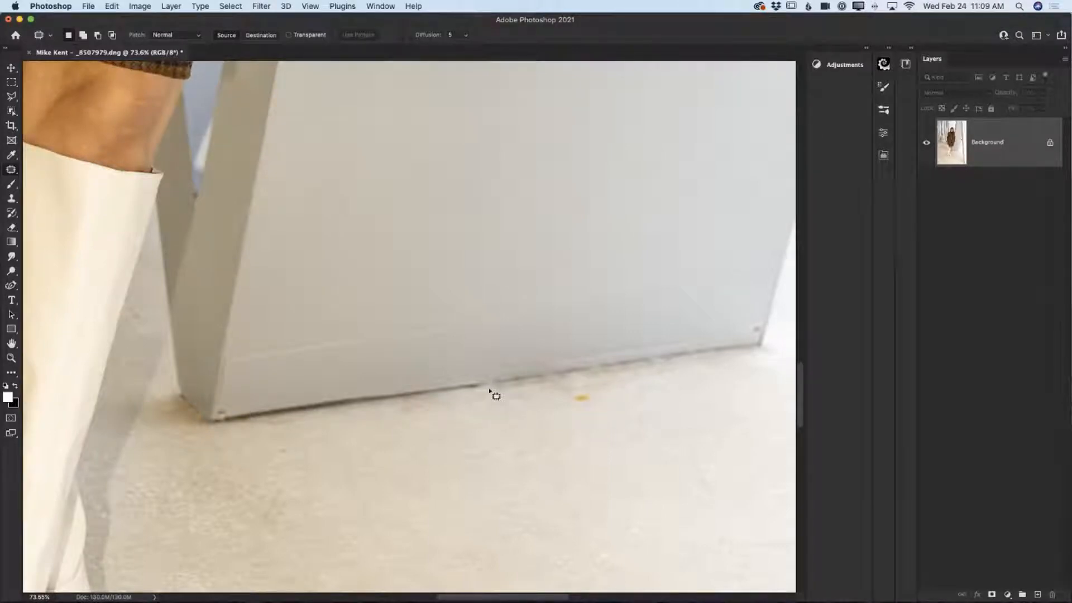
- Patch the broken spots in the panel's base line where the stain was so the edge runs continuously
mouse_move(496, 389)
left_mouse_down()
mouse_move(474, 384)
mouse_move(502, 379)
mouse_move(454, 387)
mouse_move(521, 383)
mouse_move(512, 384)
left_mouse_up()
left_click(489, 406)
mouse_move(504, 385)
left_mouse_down()
mouse_move(525, 391)
mouse_move(506, 383)
mouse_move(526, 380)
left_mouse_up()
left_click(533, 414)
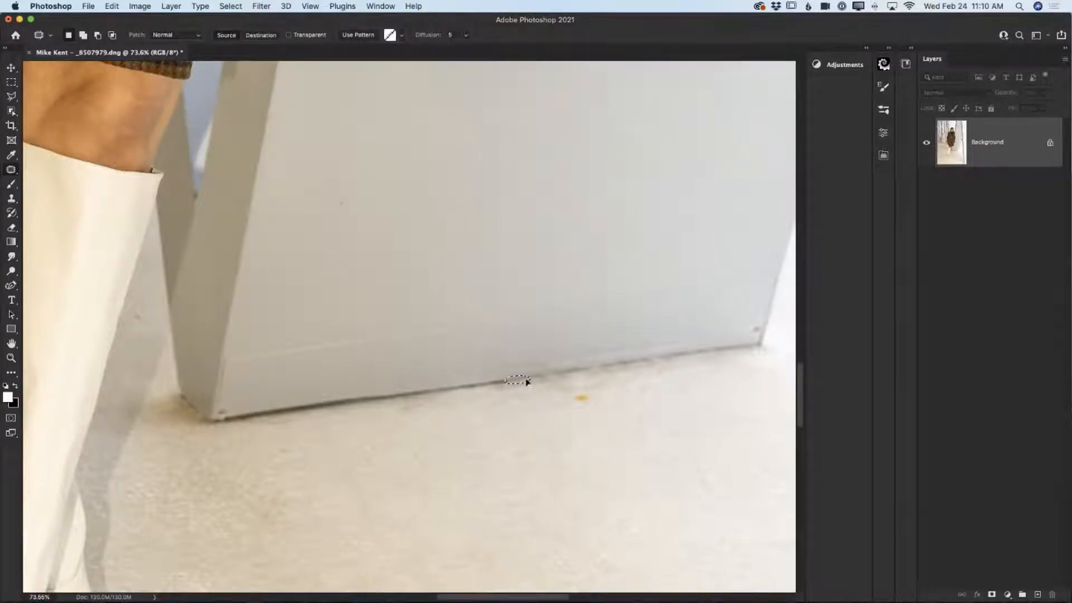
left_click_drag(527, 380, 528, 381)
left_click(547, 413)
- Patch out the yellow spot and the small dark marks on the floor in front of the grey panel
left_click_drag(582, 403, 636, 409)
left_click(285, 412)
left_click_drag(280, 455, 300, 455)
mouse_move(258, 423)
left_mouse_down()
mouse_move(309, 420)
mouse_move(263, 426)
mouse_move(294, 434)
left_mouse_up()
left_click(345, 434)
mouse_move(402, 418)
left_mouse_down()
mouse_move(428, 413)
mouse_move(417, 419)
mouse_move(495, 424)
left_mouse_up()
left_click(546, 428)
- Patch the right half of the panel's base edge with its cleaner left half, and patch the joint between them
left_click_drag(507, 385, 617, 356)
mouse_move(542, 385)
left_mouse_down()
mouse_move(494, 383)
mouse_move(726, 350)
mouse_move(719, 360)
mouse_move(451, 395)
left_mouse_up()
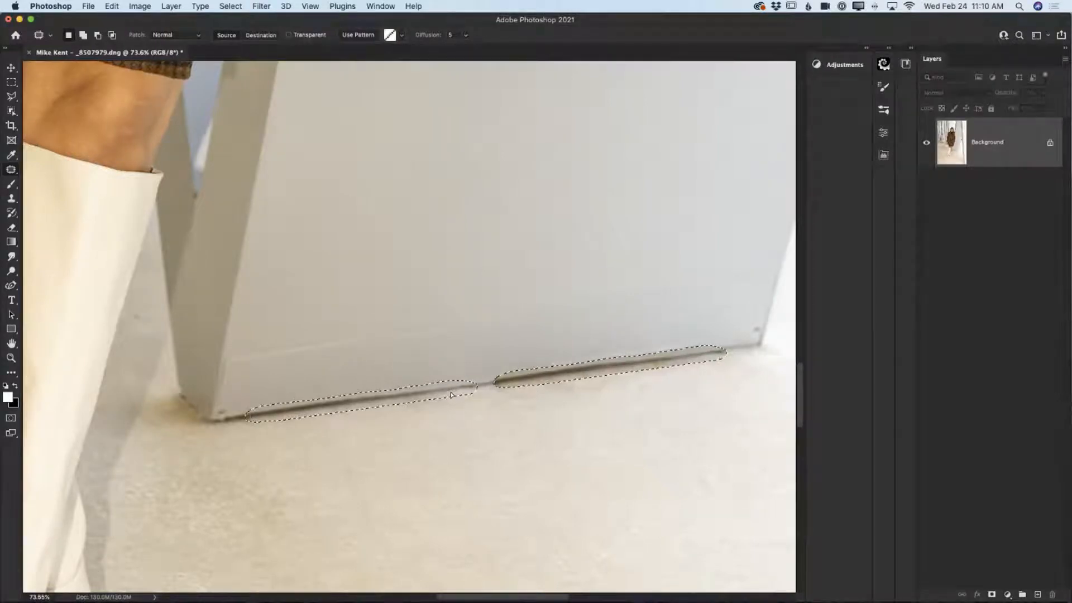
left_click_drag(452, 395, 455, 395)
key("super+d")
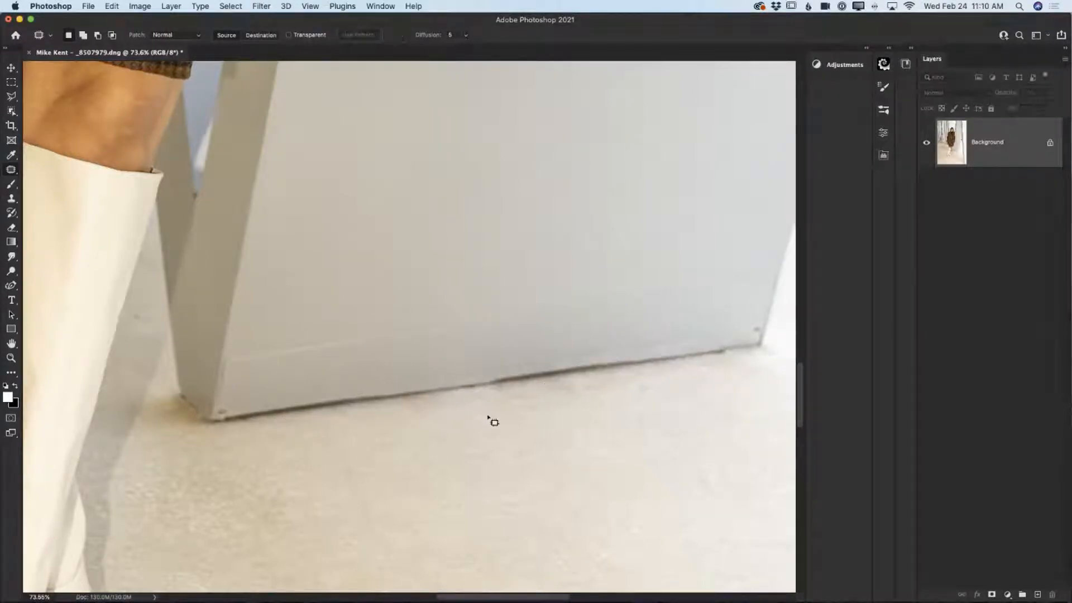
mouse_move(490, 389)
left_mouse_down()
mouse_move(469, 387)
mouse_move(507, 388)
mouse_move(446, 393)
left_mouse_up()
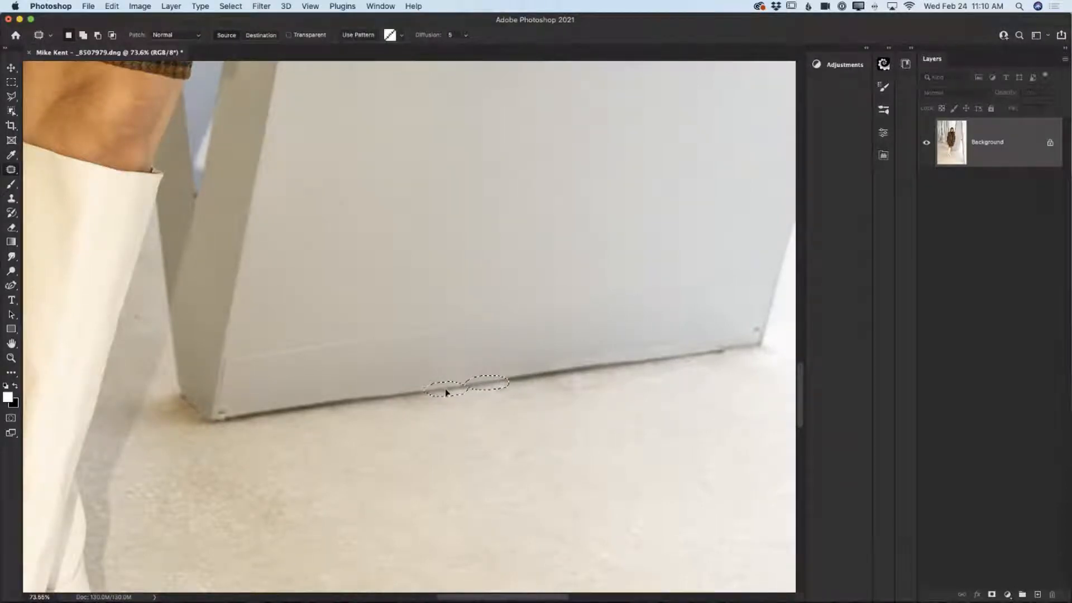
mouse_move(446, 393)
left_mouse_down()
mouse_move(462, 387)
mouse_move(479, 422)
left_mouse_up()
left_click(468, 408)
left_click(478, 421)
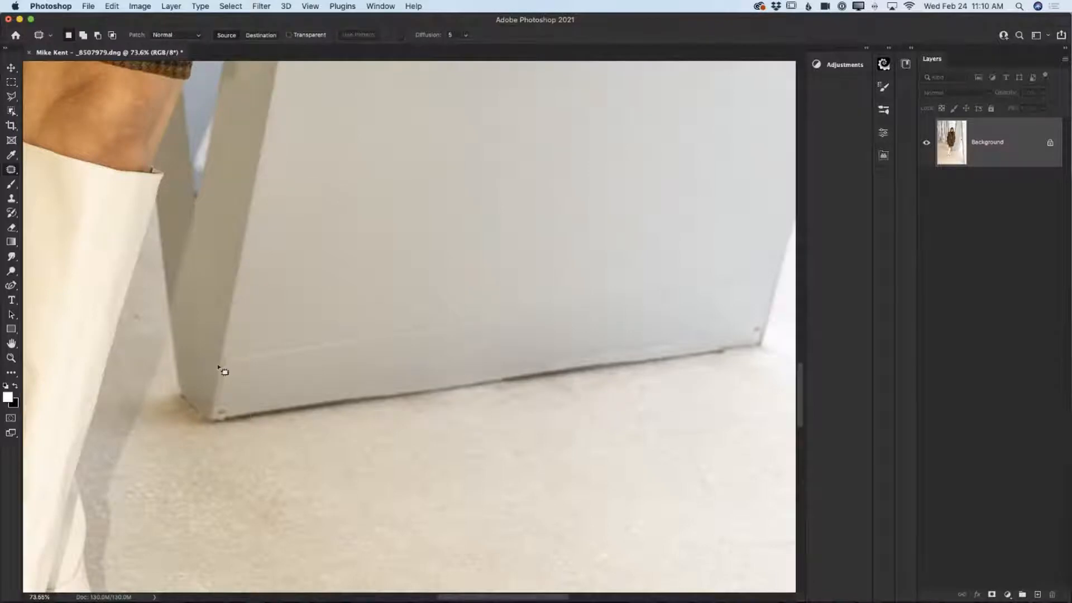
- Remove the screws at the panel's lower corners and the small marks on the panel and floor with the Spot Healing Brush
right_click(20, 173)
left_click(59, 174)
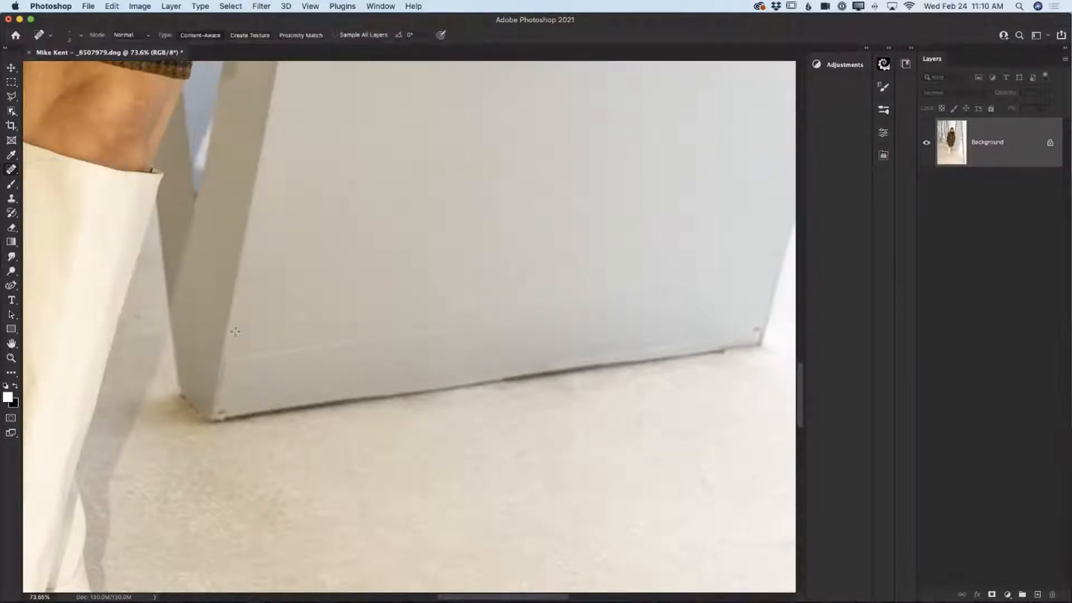
right_click(19, 172)
left_click(51, 169)
left_click(221, 410)
left_click(756, 328)
left_click(412, 163)
left_click_drag(689, 450, 718, 499)
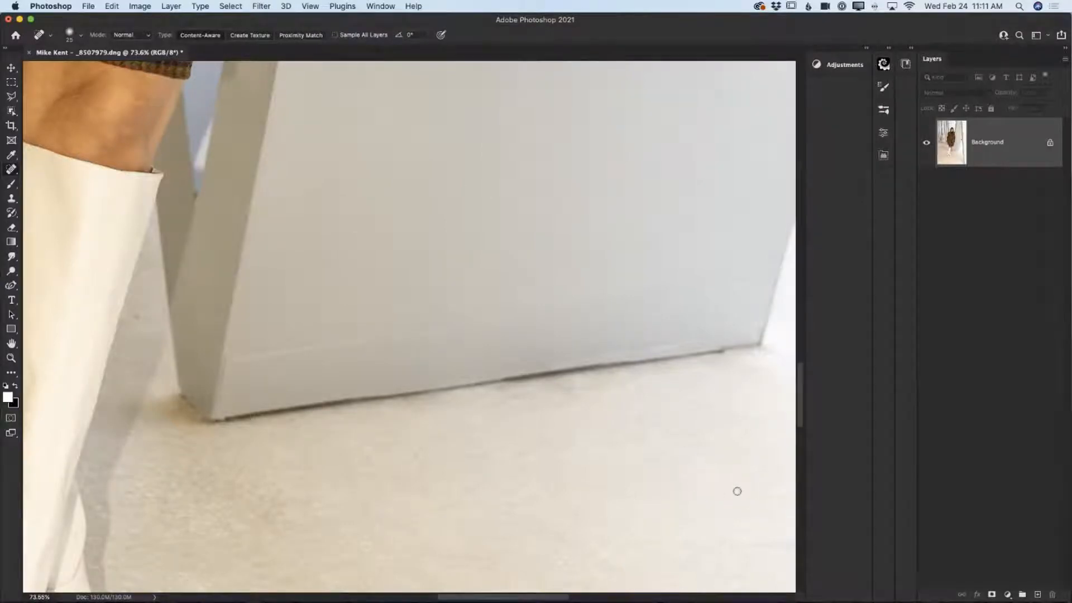
left_click(500, 387)
scroll(124, 375, "left", 10)
left_click(326, 241)
- Patch the creases on the front boot's shaft with smooth leather from nearby using the Patch Tool
scroll(422, 393, "down", 10)
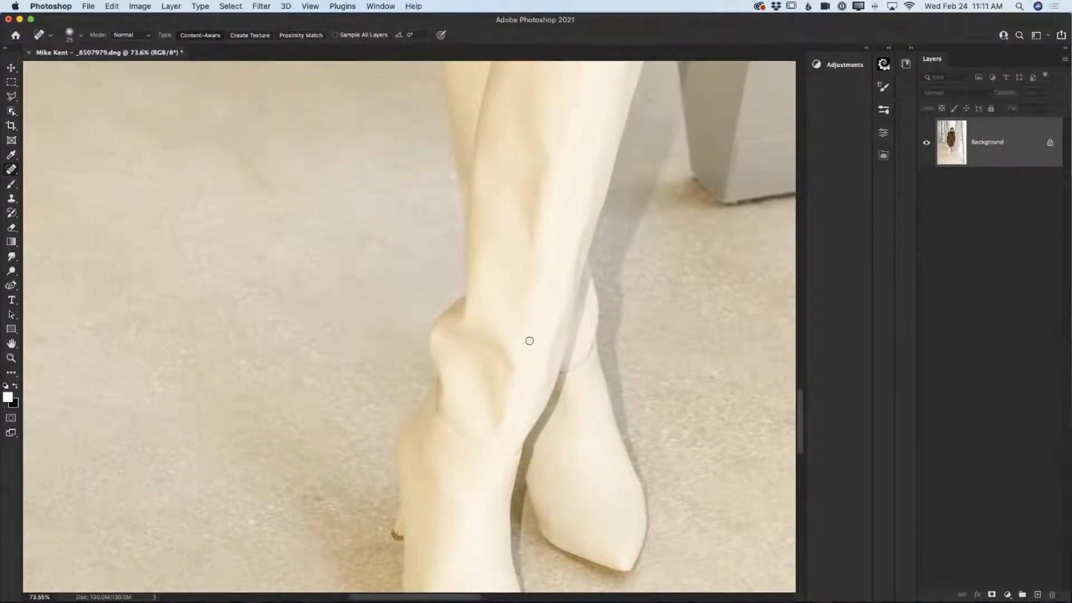
scroll(529, 340, "up", 5)
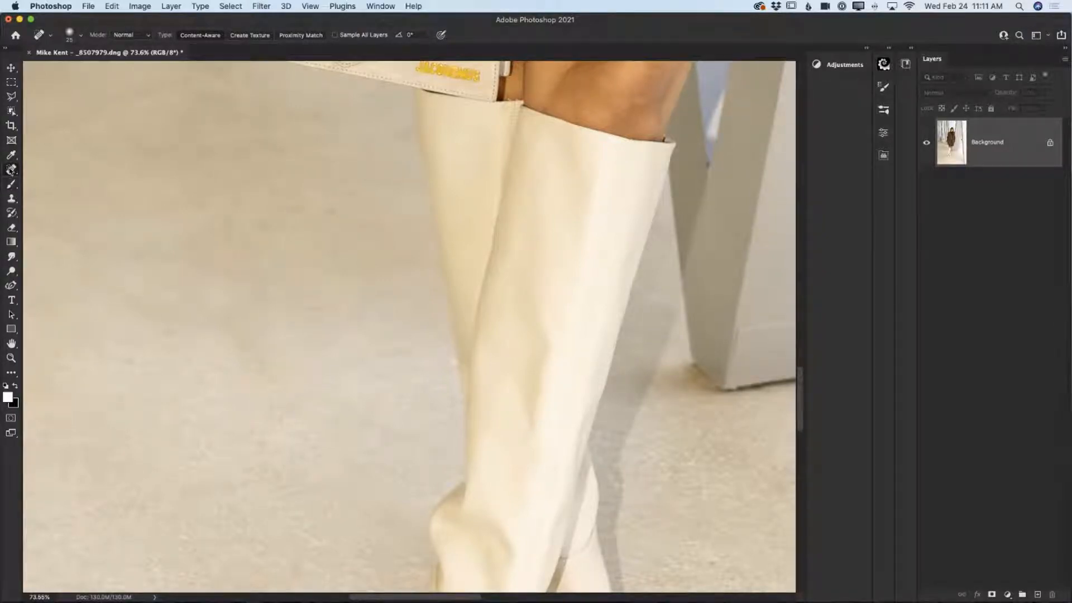
left_click(14, 170)
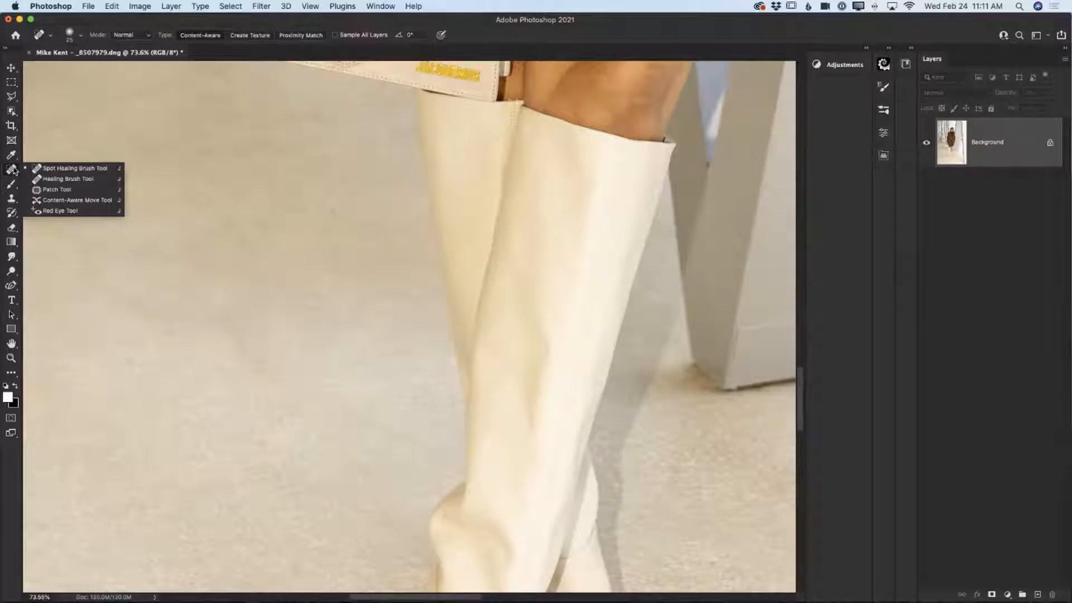
left_click(63, 191)
mouse_move(523, 431)
left_mouse_down()
mouse_move(520, 357)
mouse_move(530, 330)
mouse_move(547, 326)
mouse_move(552, 375)
mouse_move(522, 445)
mouse_move(519, 354)
mouse_move(538, 314)
mouse_move(556, 331)
mouse_move(544, 431)
mouse_move(561, 252)
mouse_move(553, 261)
mouse_move(566, 281)
left_mouse_up()
key("cmd+d")
mouse_move(518, 336)
left_mouse_down()
mouse_move(535, 303)
mouse_move(549, 316)
mouse_move(536, 340)
left_mouse_up()
left_click_drag(539, 337, 531, 316)
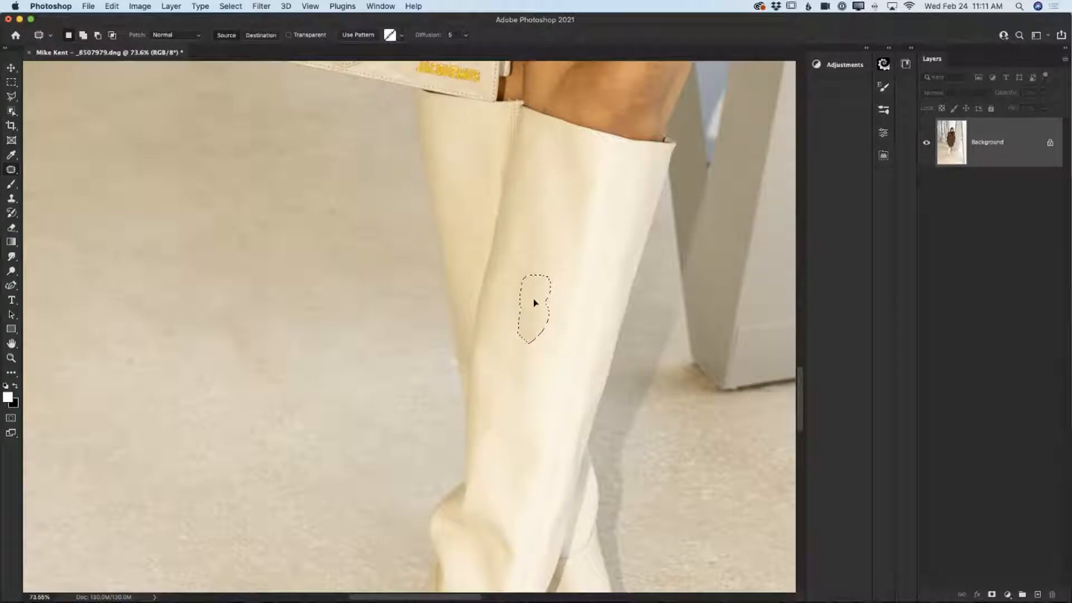
mouse_move(535, 303)
left_mouse_down()
mouse_move(553, 383)
mouse_move(510, 386)
mouse_move(522, 396)
left_mouse_up()
key("super+d")
left_click_drag(528, 387, 524, 422)
key("super+d")
- Patch the folds around the front boot's ankle with smooth leather from the shaft
key("z")
left_click_drag(629, 456, 556, 437)
left_click_drag(606, 496, 687, 524)
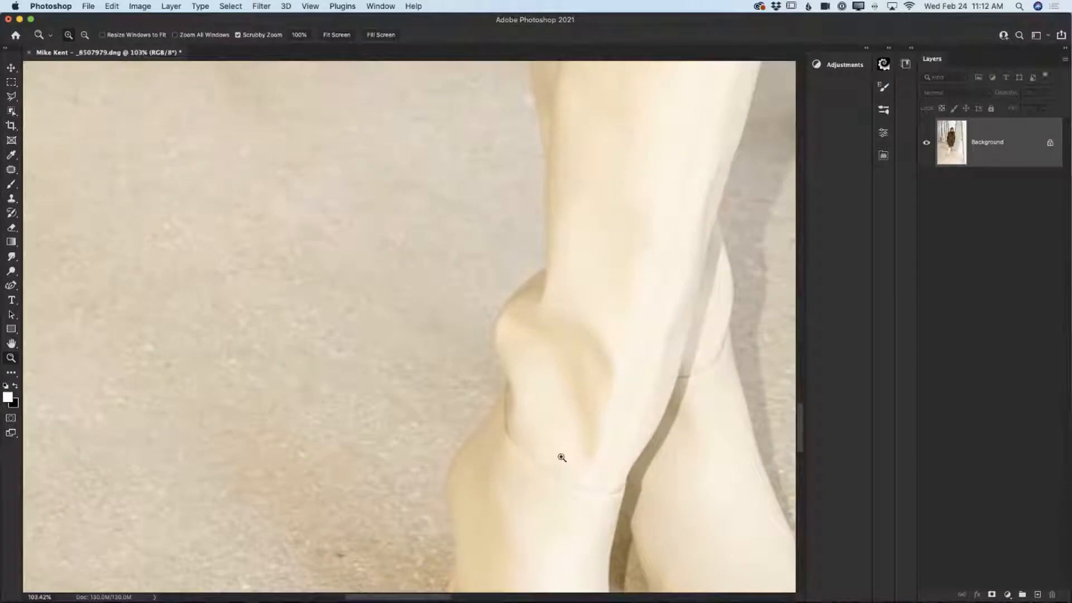
key("j")
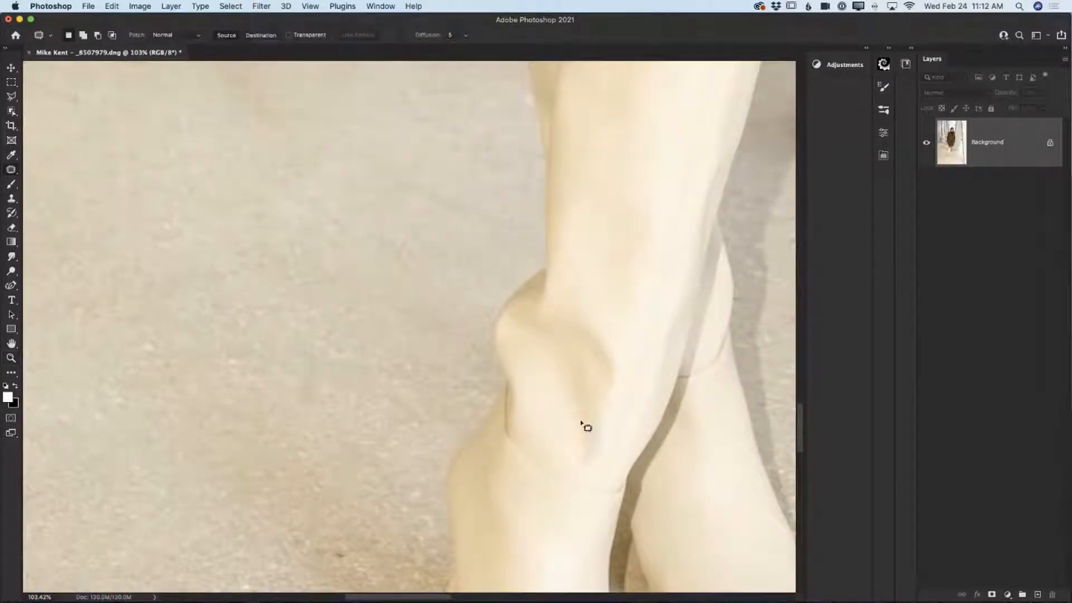
mouse_move(565, 412)
left_mouse_down()
mouse_move(542, 340)
mouse_move(549, 314)
mouse_move(575, 309)
mouse_move(615, 330)
mouse_move(622, 346)
mouse_move(612, 416)
mouse_move(572, 475)
left_mouse_up()
left_click_drag(598, 441, 620, 252)
left_click(620, 252)
mouse_move(569, 463)
left_mouse_down()
mouse_move(589, 432)
mouse_move(610, 432)
mouse_move(606, 454)
mouse_move(571, 463)
mouse_move(592, 434)
mouse_move(606, 441)
mouse_move(586, 477)
mouse_move(594, 411)
left_mouse_up()
key("super+d")
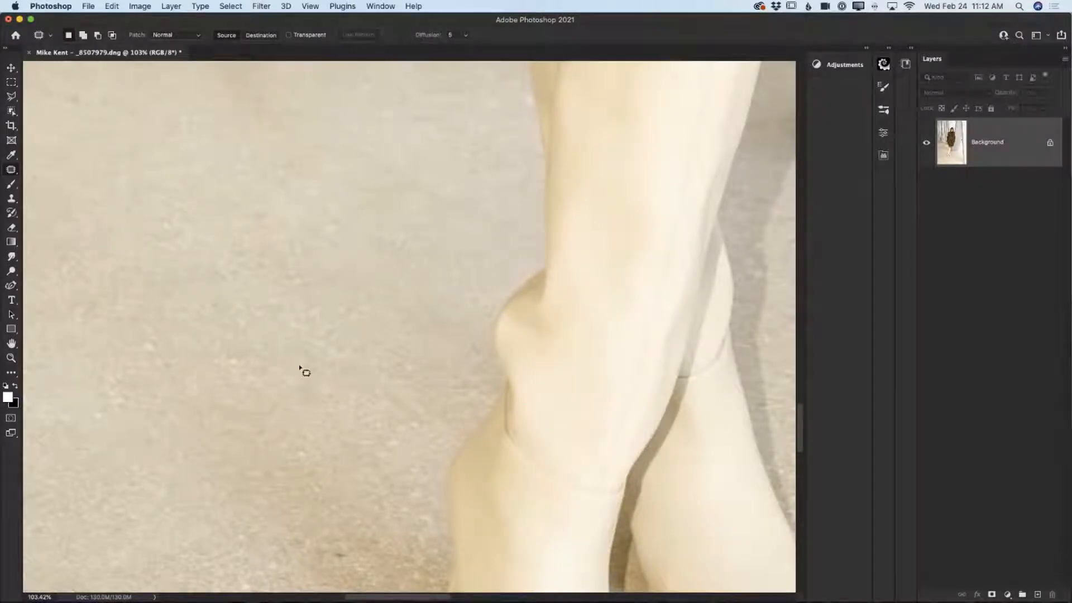
- Patch the two light blemishes on the knee above the boot with clean skin nearby
key("z")
left_click_drag(531, 411, 491, 408)
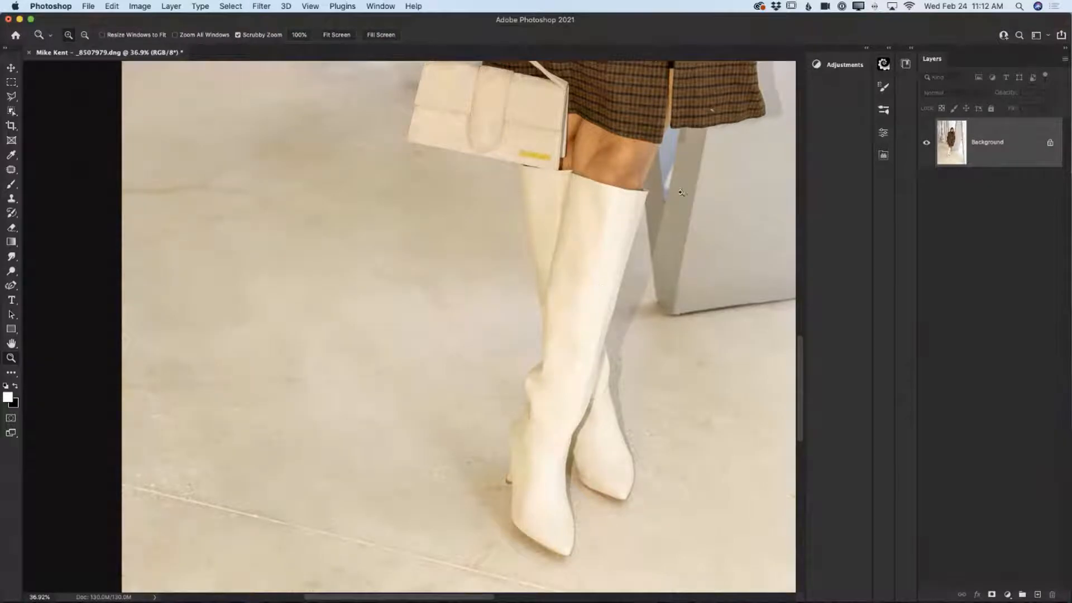
left_click_drag(643, 149, 718, 274)
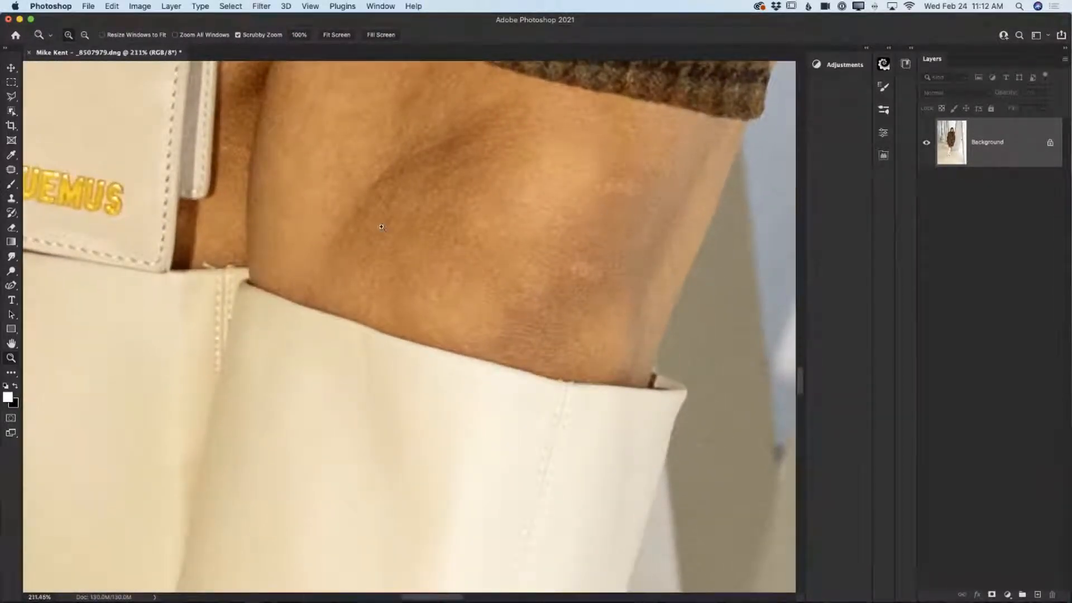
left_click_drag(12, 171, 44, 192)
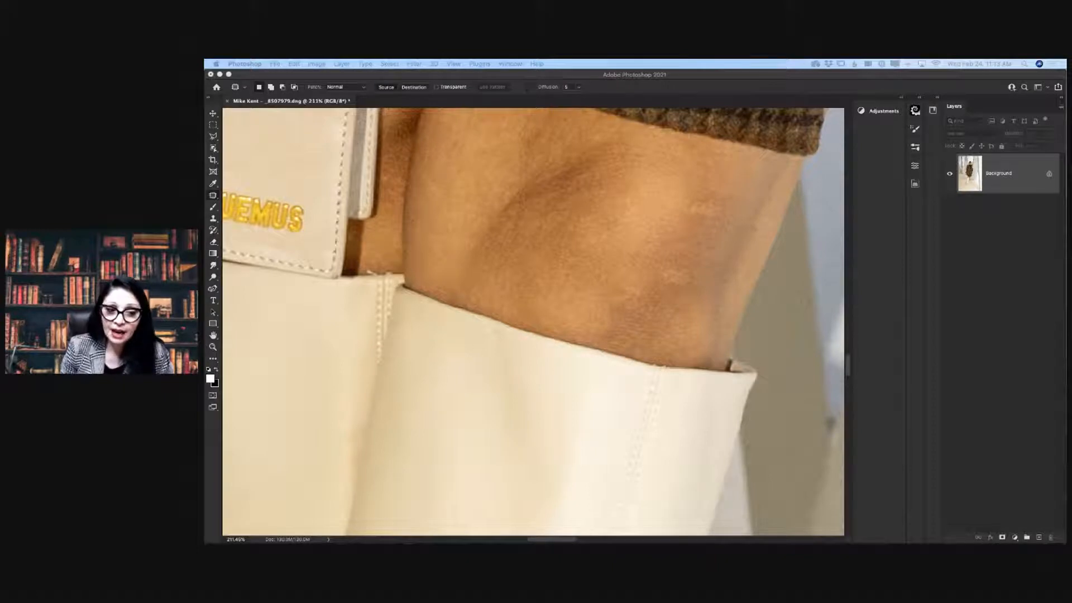
left_click(708, 227)
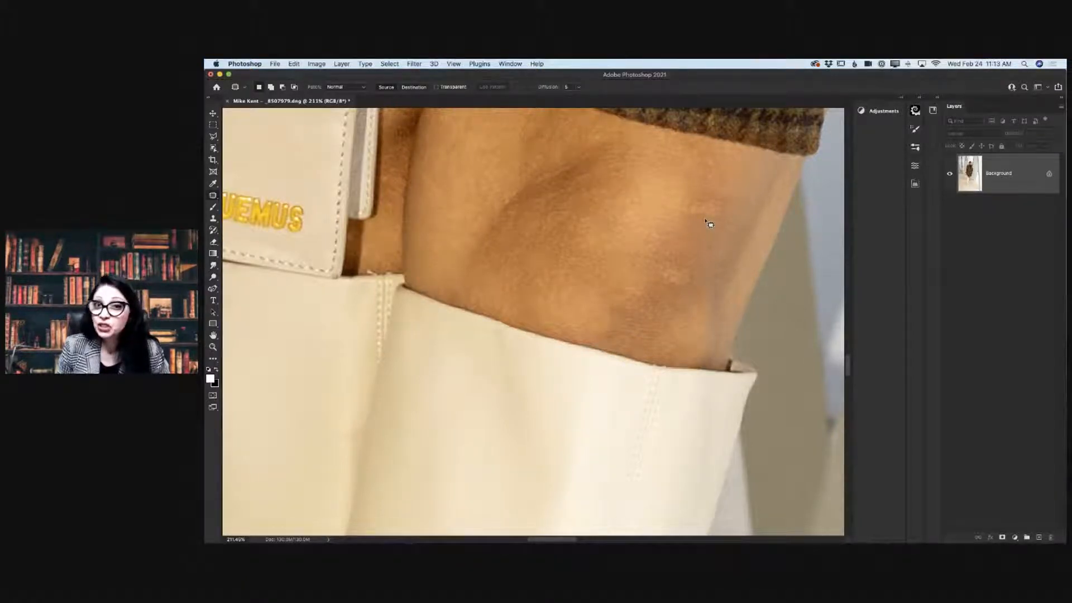
mouse_move(708, 226)
left_mouse_down()
mouse_move(689, 203)
mouse_move(699, 198)
mouse_move(718, 199)
mouse_move(724, 217)
mouse_move(713, 223)
mouse_move(722, 199)
left_mouse_up()
key("ctrl+d")
mouse_move(665, 280)
left_mouse_down()
mouse_move(670, 267)
mouse_move(695, 282)
mouse_move(683, 294)
mouse_move(690, 259)
left_mouse_up()
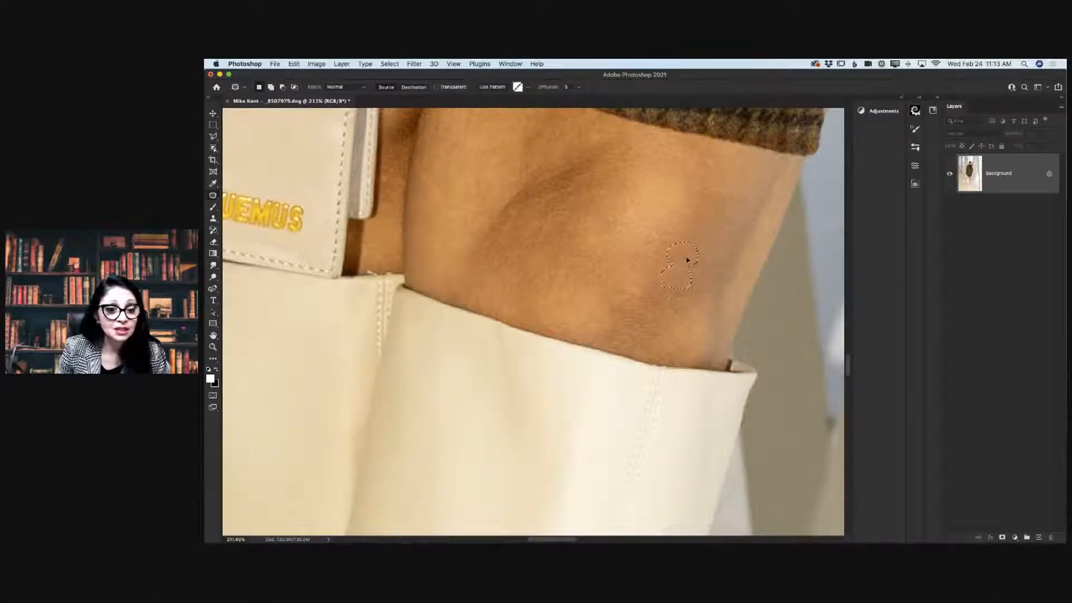
key("ctrl+d")
- Examine the plaid coat's fabric and buttons up close and check the retouched photo as a whole
scroll(715, 320, "up", 10)
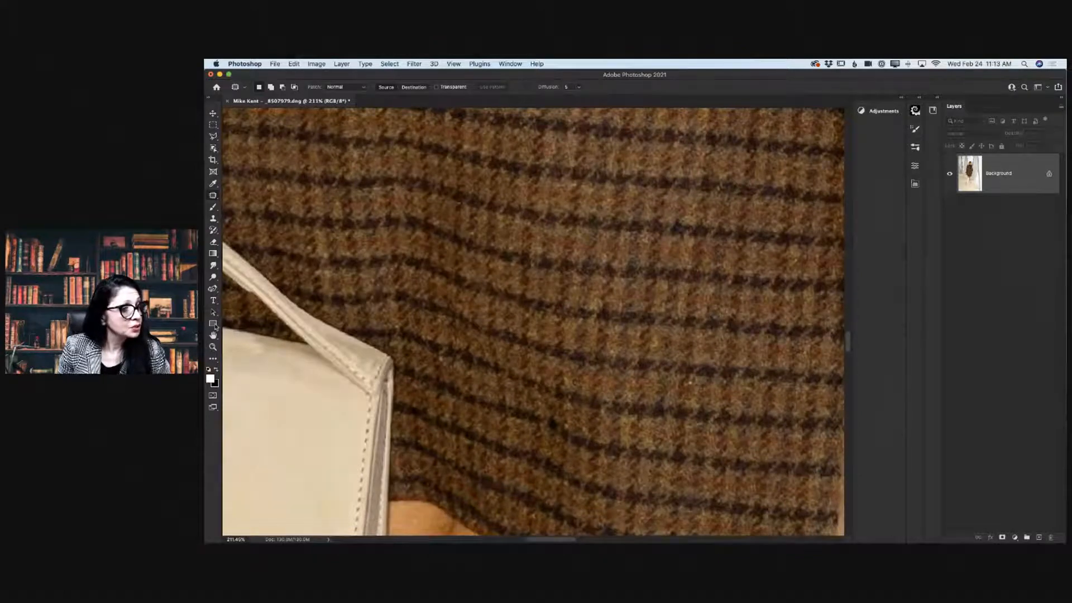
left_click(212, 347)
left_click_drag(527, 370, 445, 360)
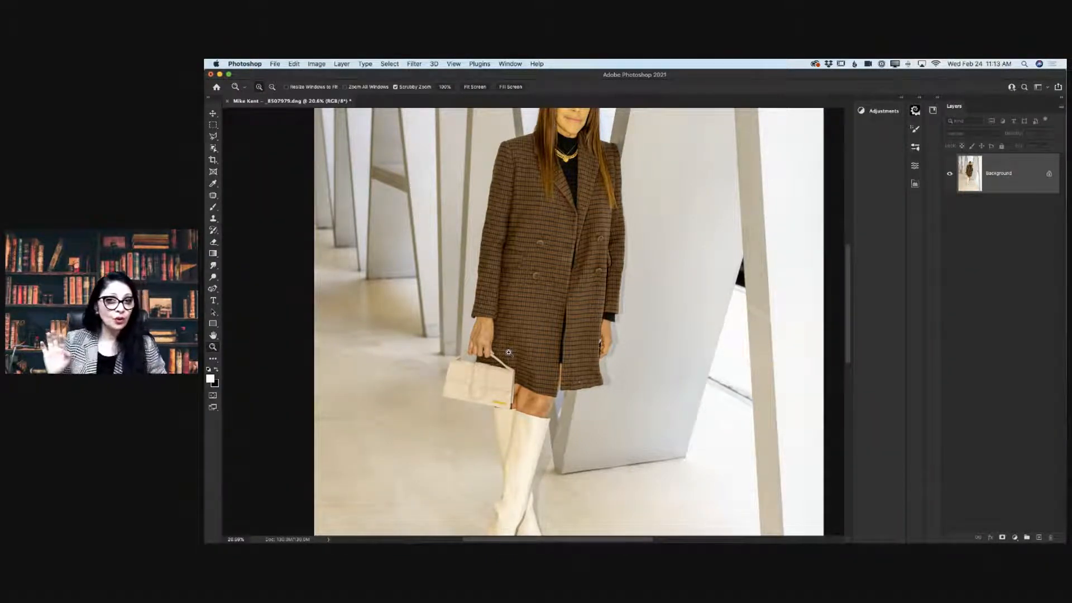
scroll(509, 352, "left", 5)
scroll(509, 352, "right", 6)
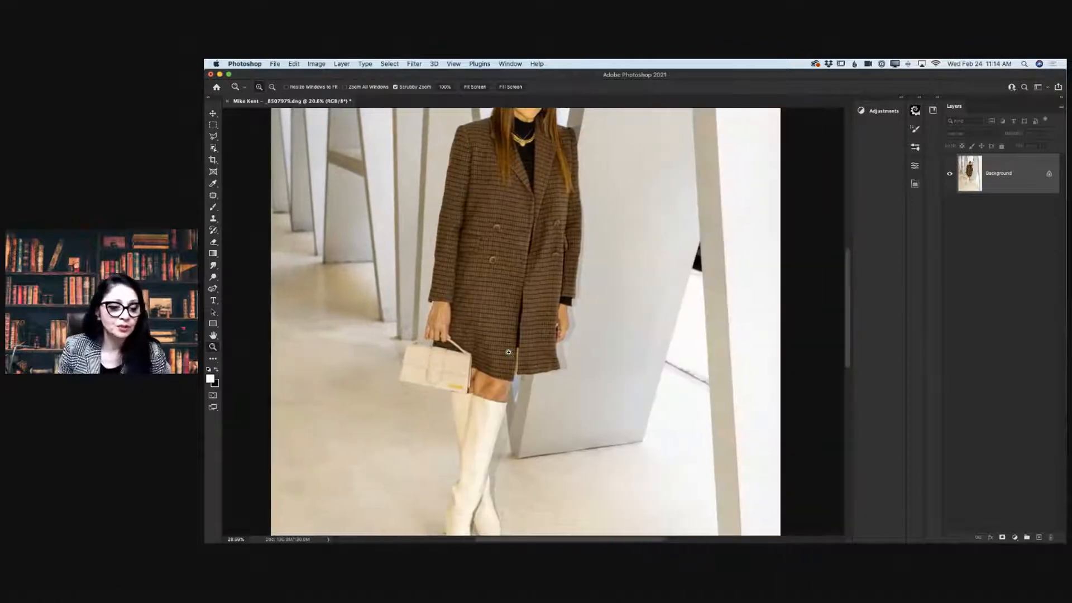
scroll(547, 229, "up", 6)
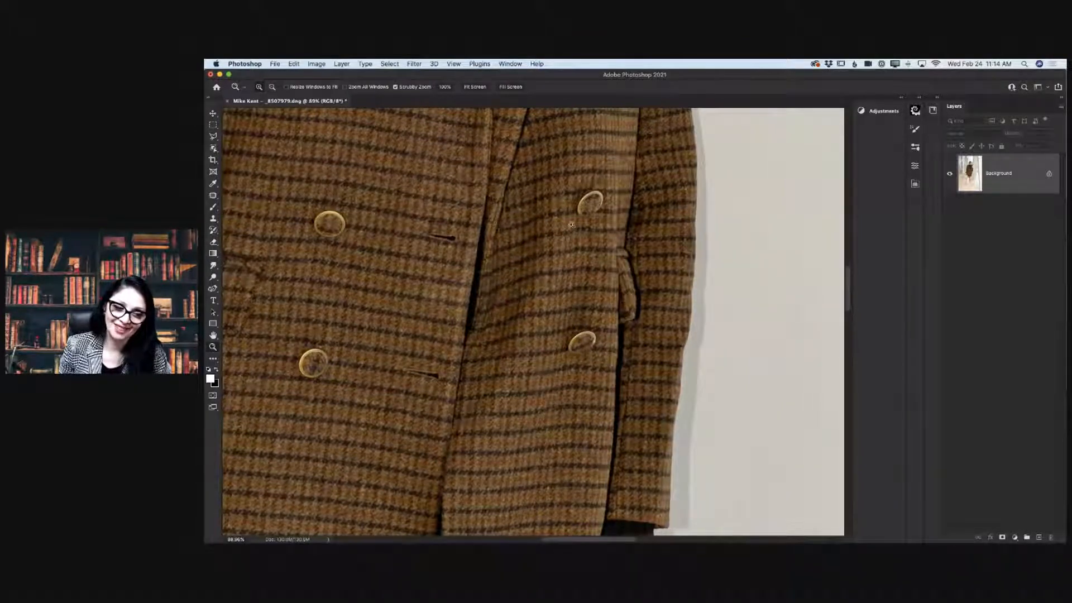
scroll(520, 246, "left", 3)
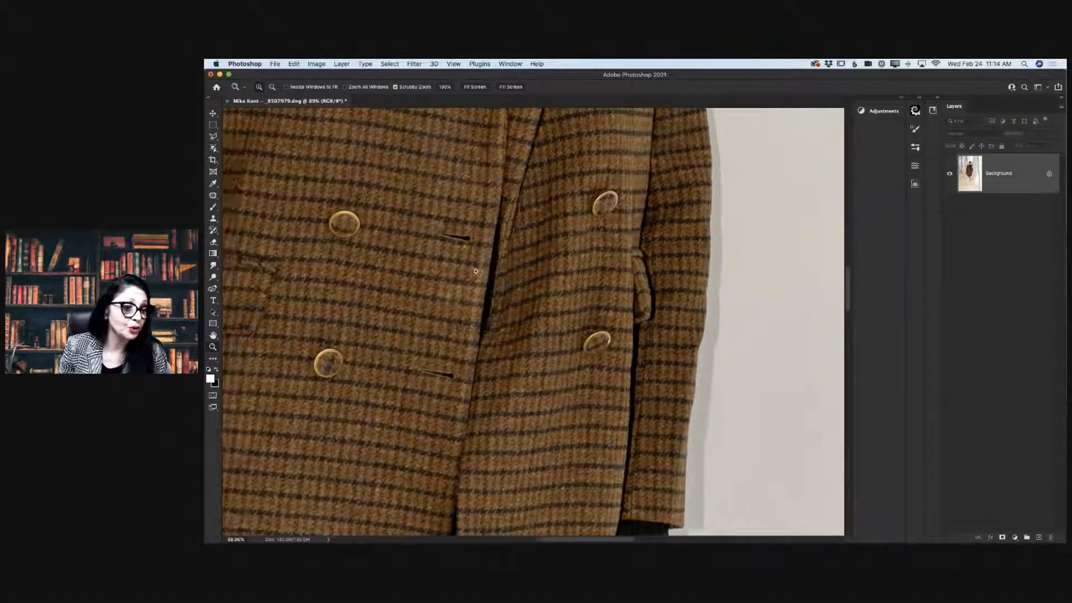
scroll(520, 246, "down", 5)
scroll(476, 272, "down", 5)
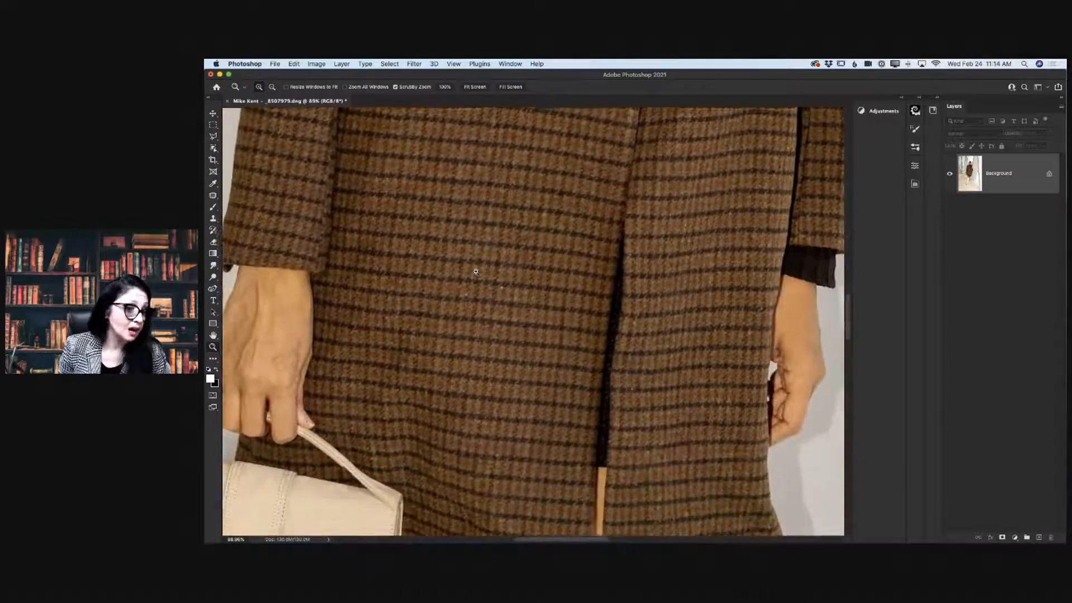
scroll(476, 272, "up", 7)
scroll(476, 271, "right", 2)
scroll(476, 272, "up", 6)
scroll(476, 272, "right", 2)
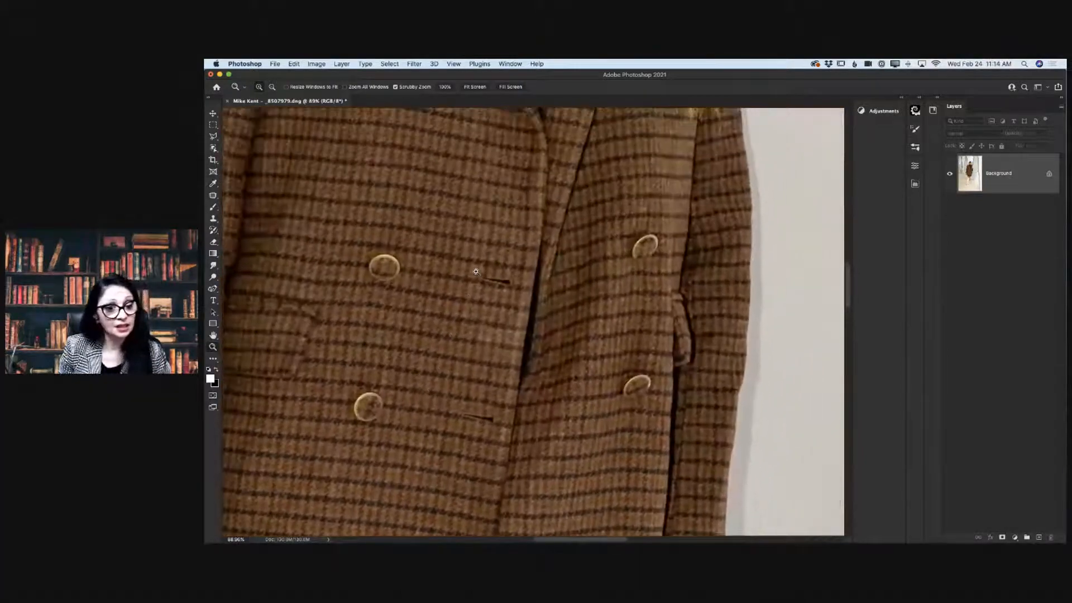
left_click_drag(583, 365, 518, 342)
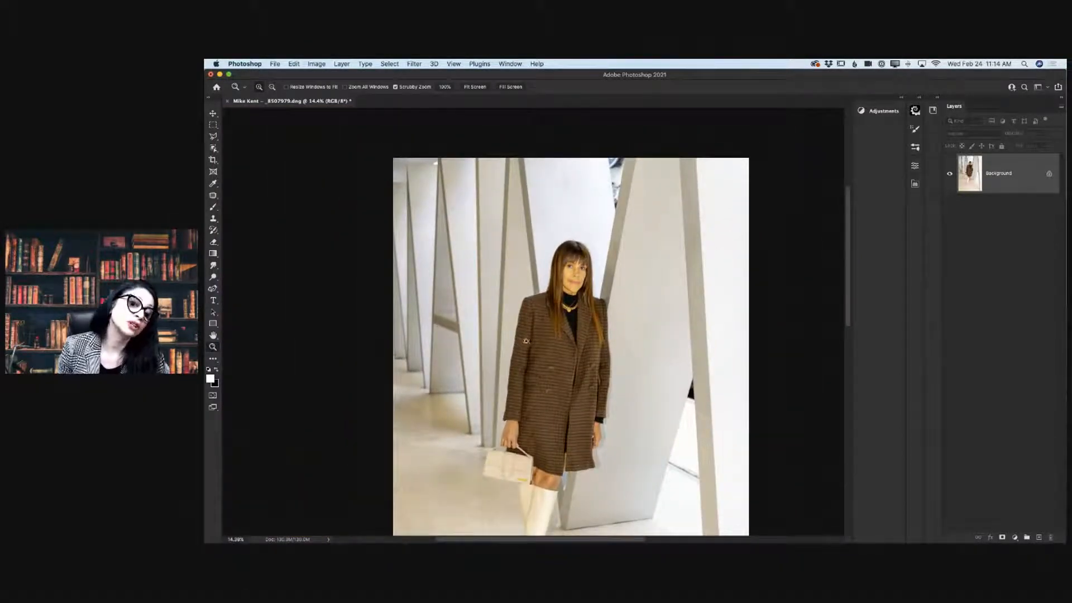
scroll(544, 450, "down", 2)
scroll(544, 451, "down", 1)
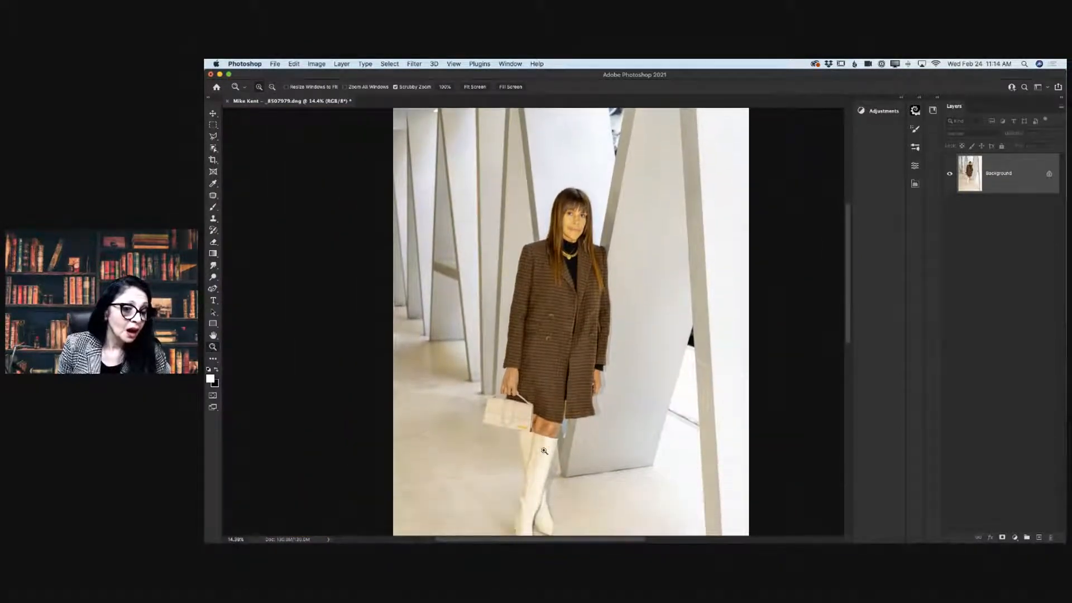
scroll(514, 470, "down", 5)
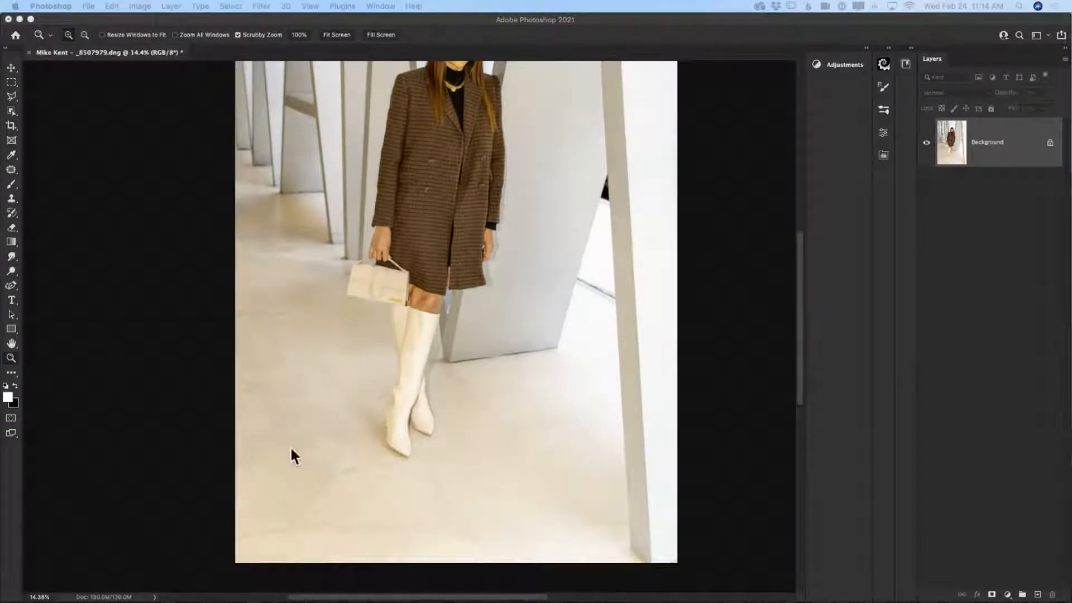
scroll(293, 448, "down", 1)
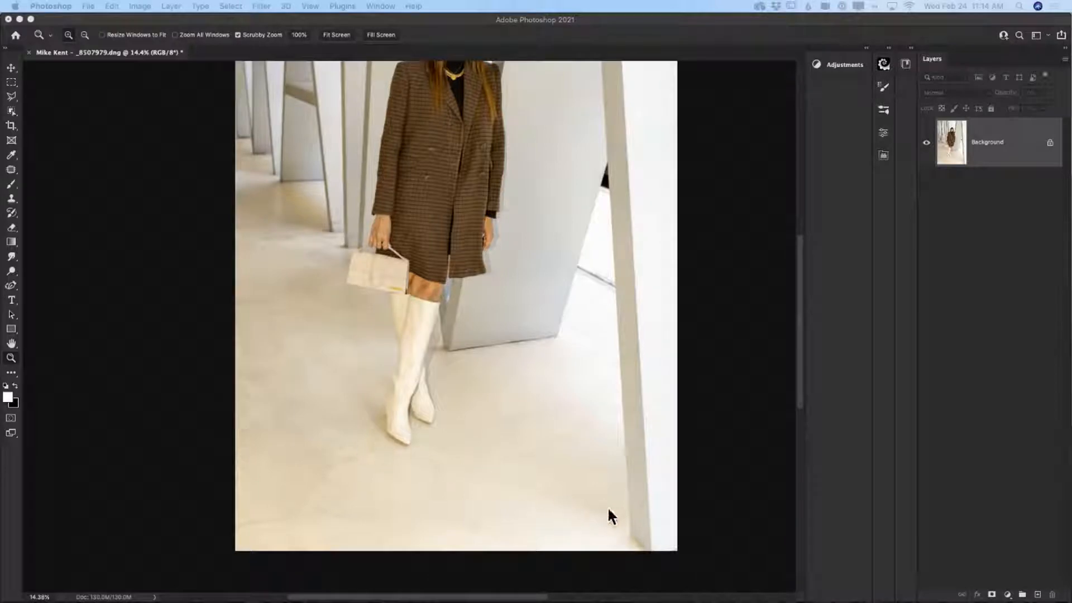
- Patch the long seam and stain running diagonally across the floor in front of the boots with clean floor nearby
left_click(11, 169)
mouse_move(236, 415)
left_mouse_down()
mouse_move(600, 494)
mouse_move(630, 518)
mouse_move(482, 490)
mouse_move(240, 420)
left_mouse_up()
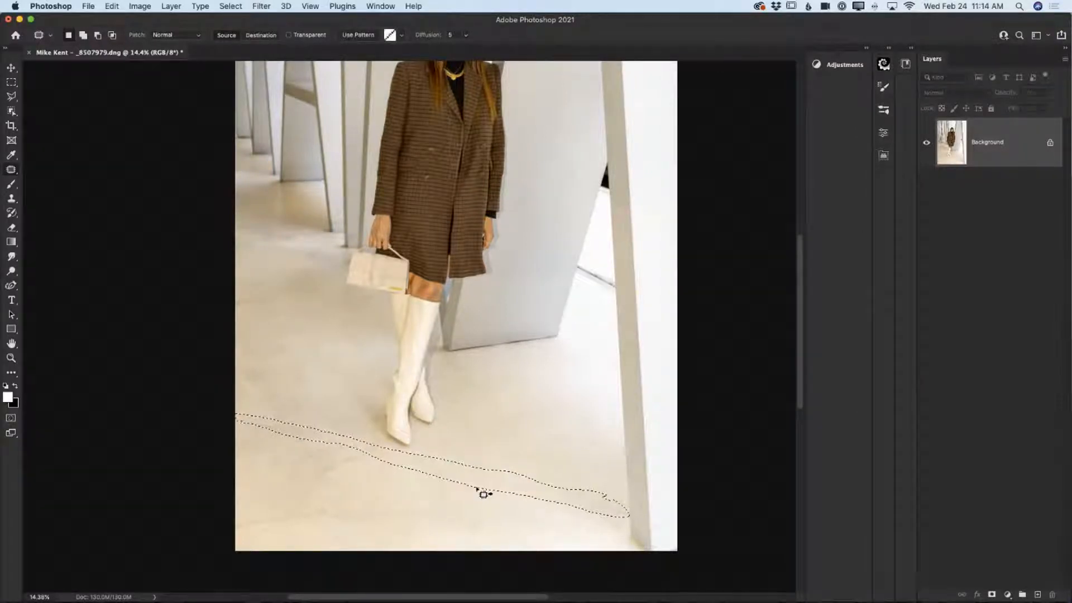
left_click_drag(460, 487, 448, 504)
key("ctrl+d")
mouse_move(338, 452)
left_mouse_down()
mouse_move(311, 458)
mouse_move(316, 433)
mouse_move(326, 445)
mouse_move(322, 458)
mouse_move(313, 447)
mouse_move(311, 462)
mouse_move(335, 440)
left_mouse_up()
key("super+d")
- Patch the curved scratch and the small dark spots on the narrow beige pillar beside the woman with clean surface nearby
scroll(268, 347, "up", 5)
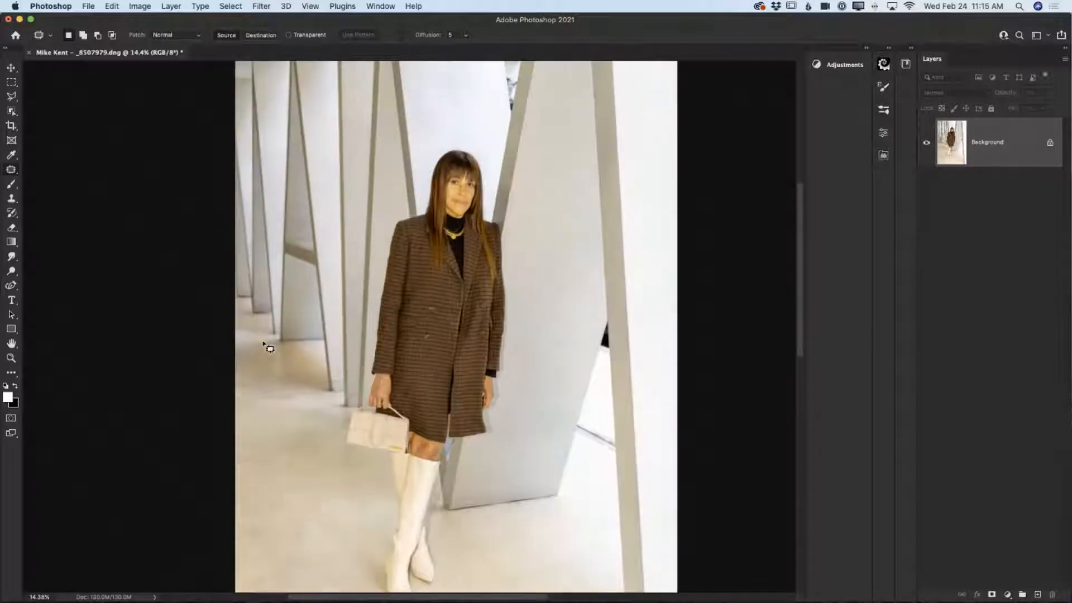
left_click(11, 358)
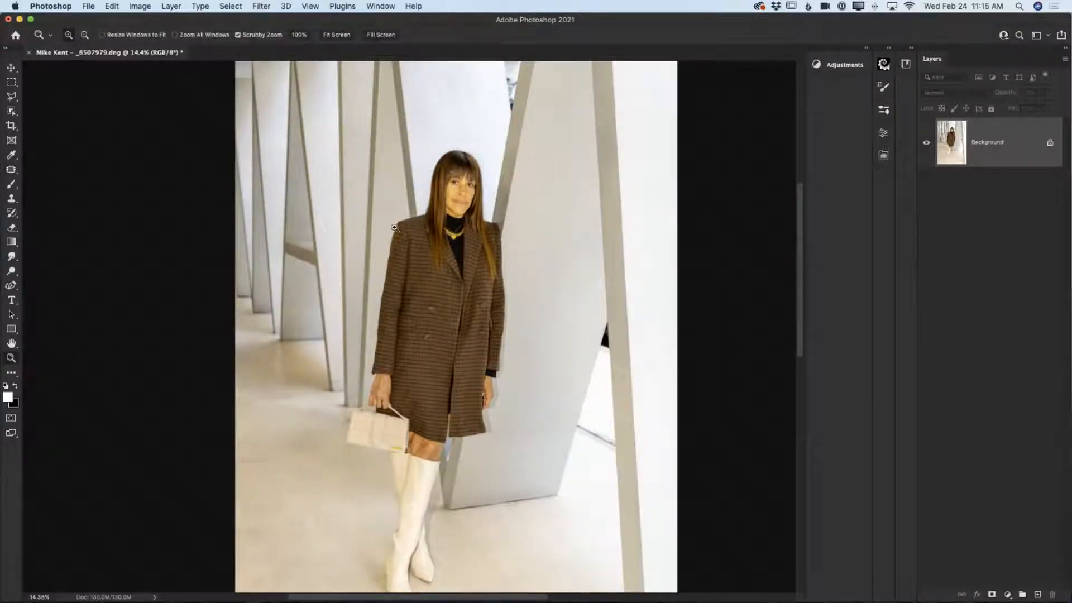
left_click_drag(633, 387, 695, 440)
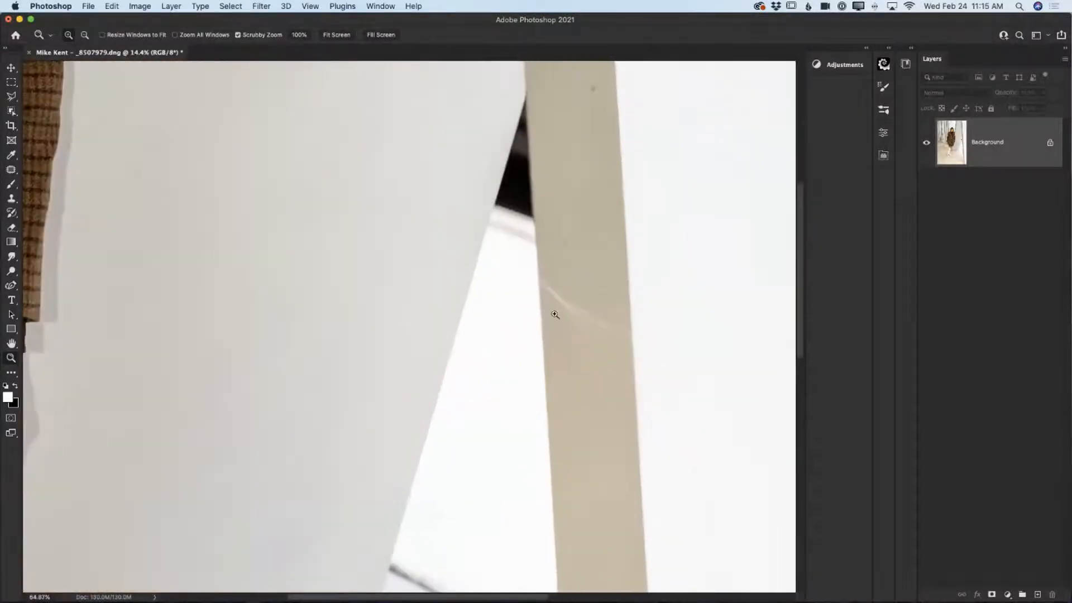
left_click(14, 171)
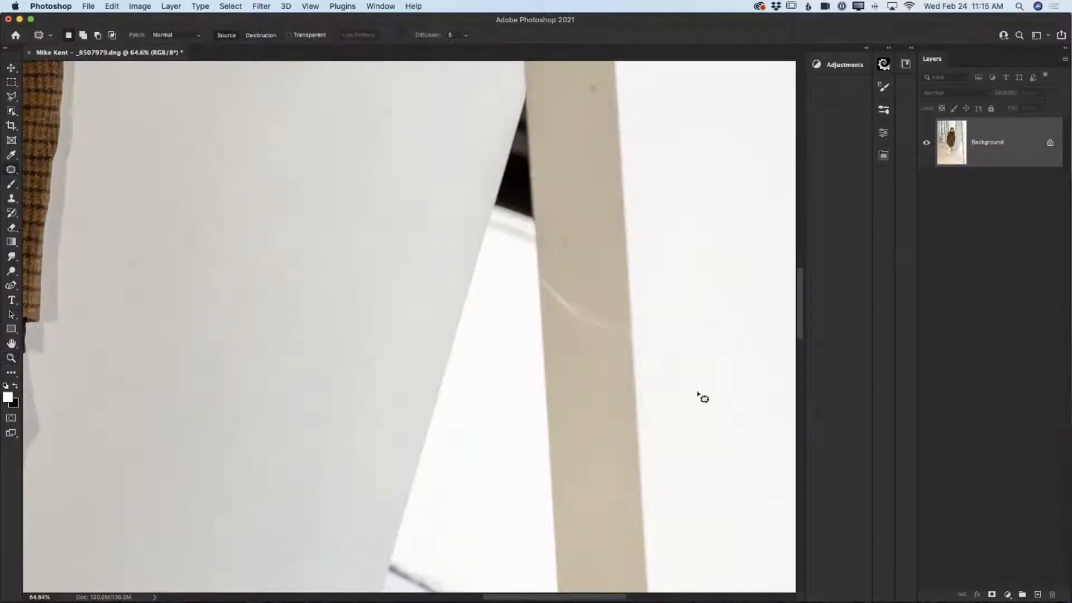
mouse_move(542, 294)
left_mouse_down()
mouse_move(540, 273)
mouse_move(615, 319)
mouse_move(612, 351)
left_mouse_up()
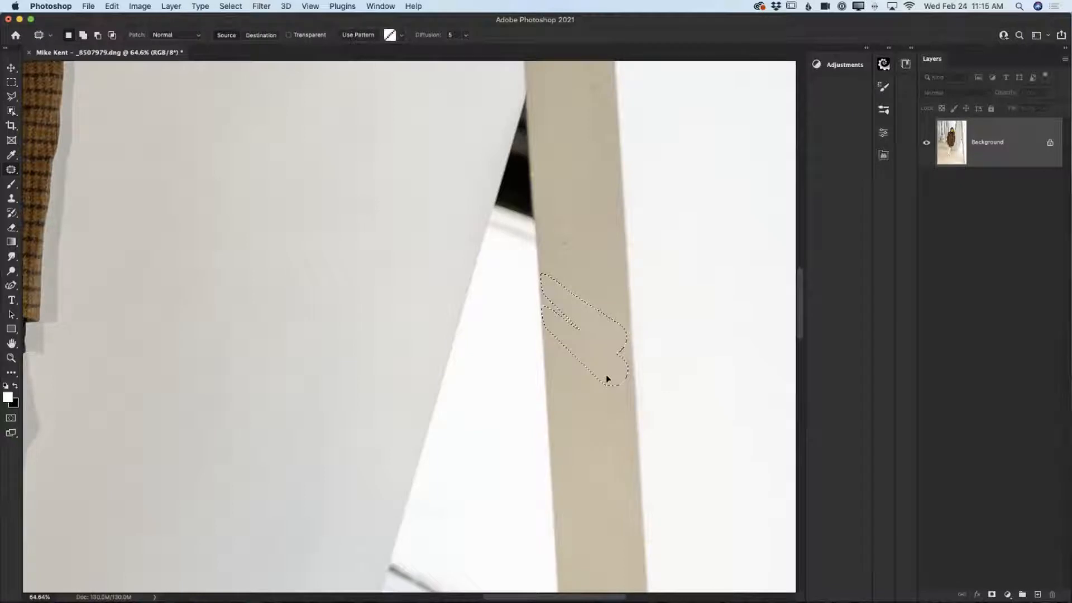
mouse_move(570, 282)
left_mouse_down()
mouse_move(551, 233)
mouse_move(573, 251)
mouse_move(573, 267)
mouse_move(572, 216)
left_mouse_up()
left_click(563, 311)
mouse_move(546, 300)
left_mouse_down()
mouse_move(544, 280)
mouse_move(545, 313)
left_mouse_up()
left_click(562, 325)
scroll(564, 256, "down", 5)
mouse_move(585, 255)
left_mouse_down()
mouse_move(597, 233)
mouse_move(605, 240)
mouse_move(601, 255)
mouse_move(588, 227)
mouse_move(570, 322)
mouse_move(573, 293)
left_mouse_up()
mouse_move(561, 112)
left_mouse_down()
mouse_move(563, 99)
mouse_move(590, 94)
mouse_move(539, 199)
left_mouse_up()
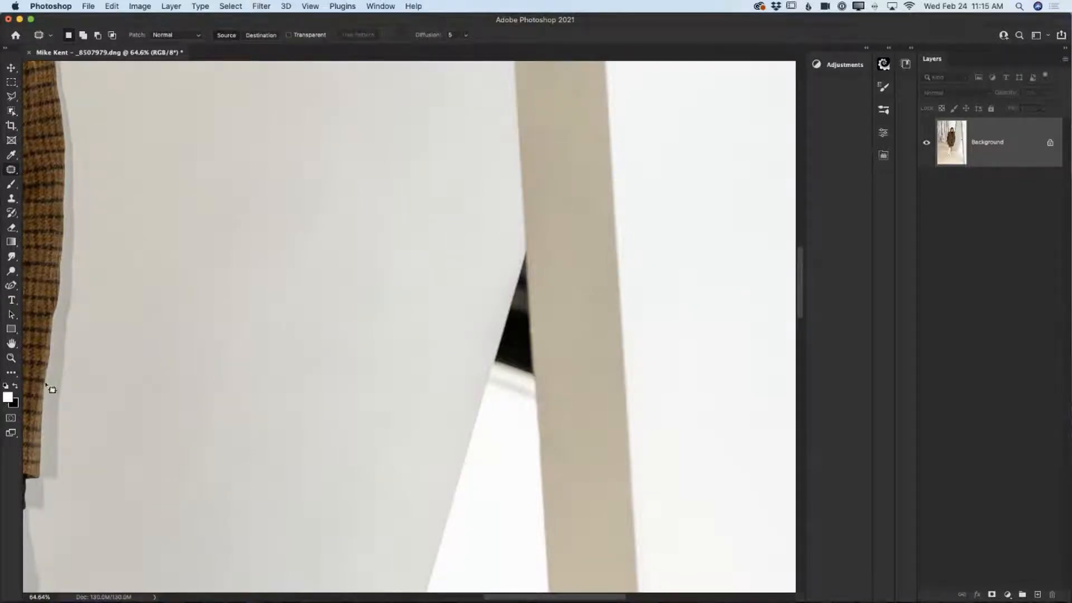
- Examine the woman's hair, face and necklace up close for details that need retouching
left_click(12, 358)
left_click_drag(438, 400, 354, 404)
left_click_drag(407, 189, 507, 319)
scroll(507, 318, "up", 6)
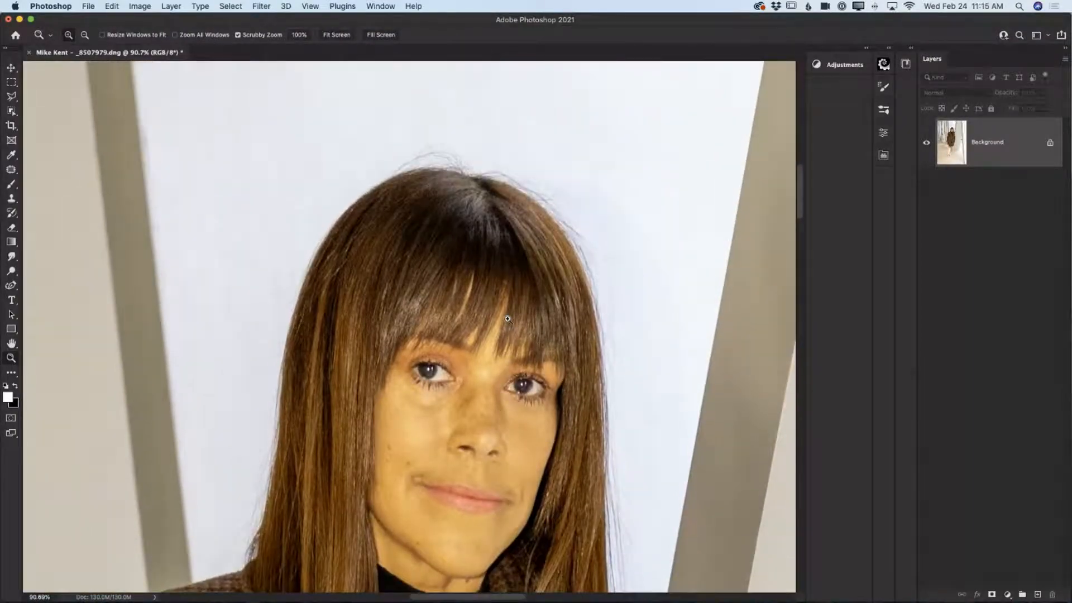
scroll(507, 319, "down", 10)
scroll(508, 318, "down", 6)
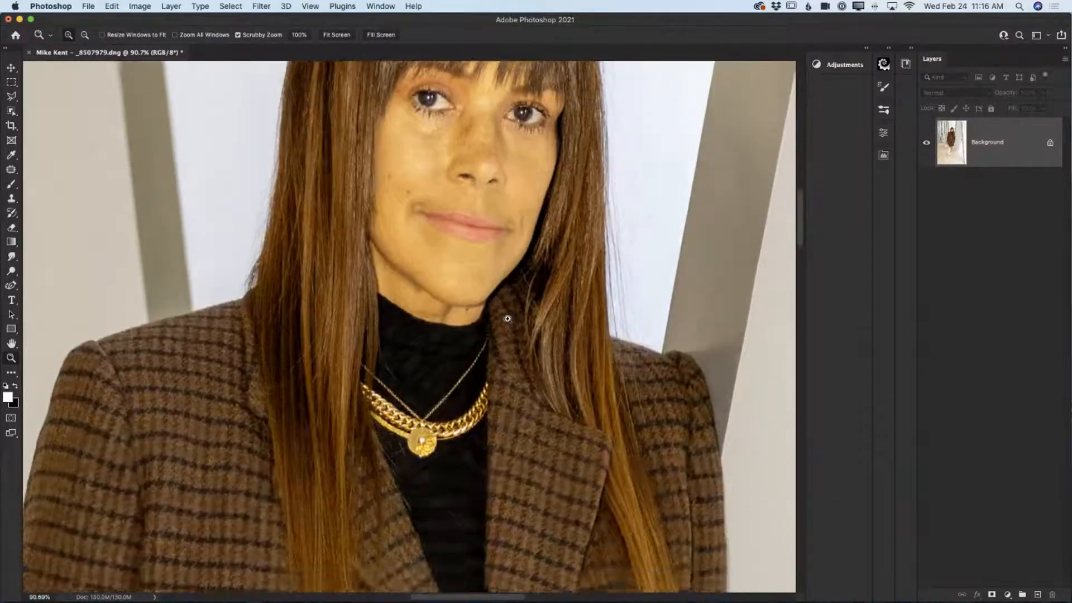
scroll(507, 318, "up", 14)
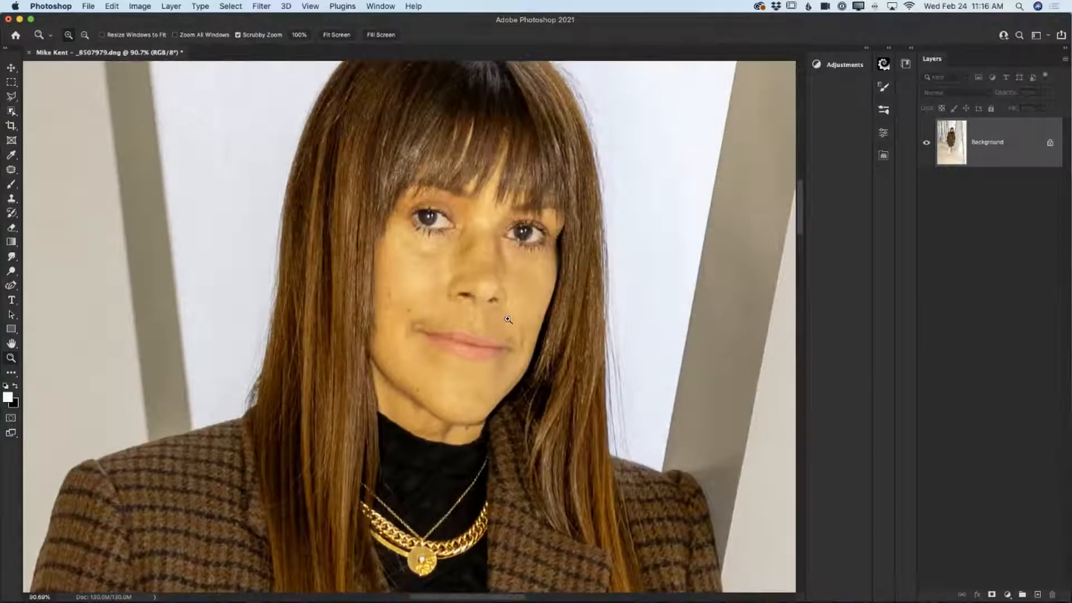
scroll(507, 319, "up", 3)
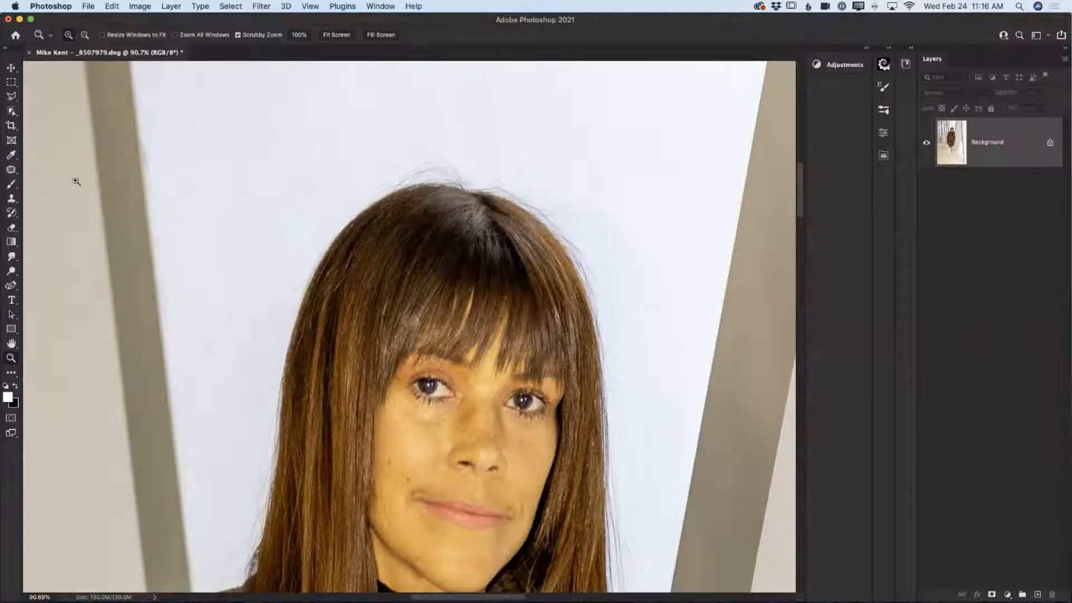
- Patch the faint shading on the pale wall beside the right side of the head with clean wall nearby
left_click(12, 170)
mouse_move(510, 187)
left_mouse_down()
mouse_move(491, 177)
mouse_move(512, 115)
mouse_move(536, 162)
mouse_move(521, 161)
mouse_move(578, 164)
left_mouse_up()
key("super+d")
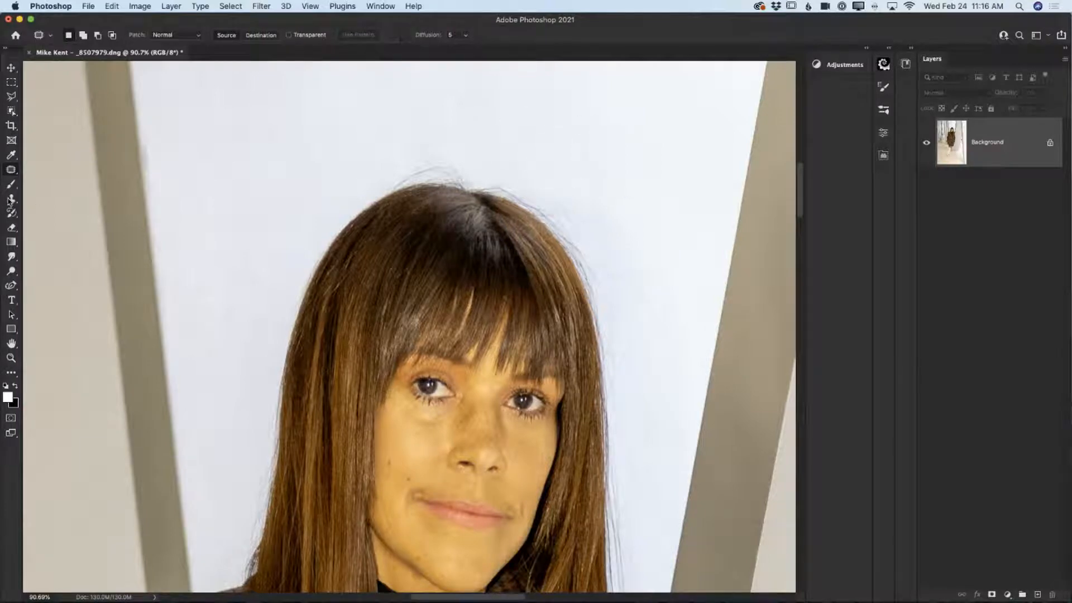
right_click(13, 173)
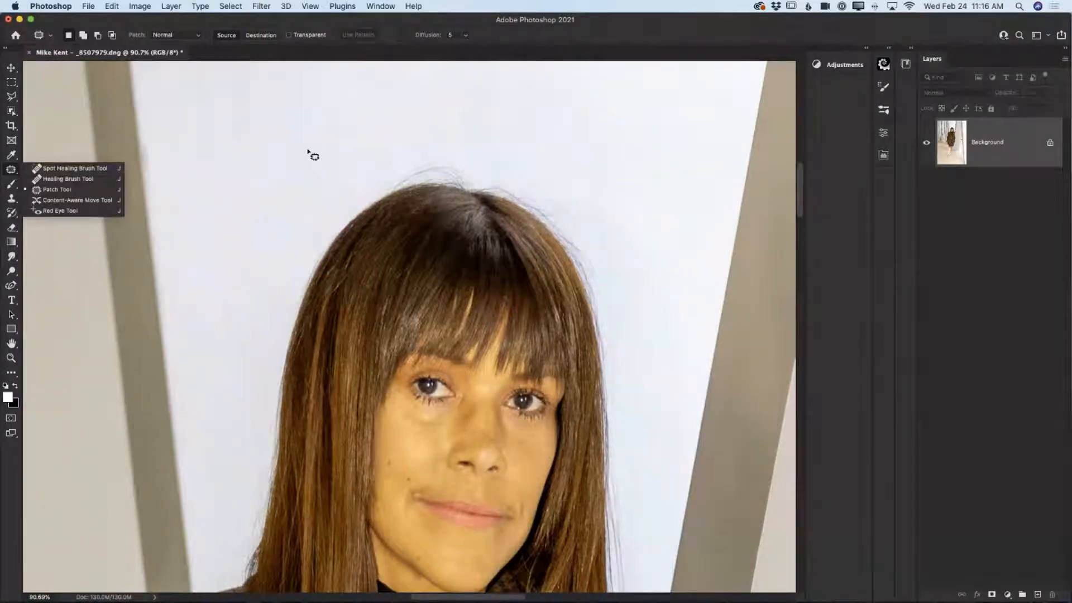
left_click(312, 153)
mouse_move(601, 246)
left_mouse_down()
mouse_move(574, 206)
mouse_move(630, 220)
mouse_move(609, 242)
left_mouse_up()
key("super+d")
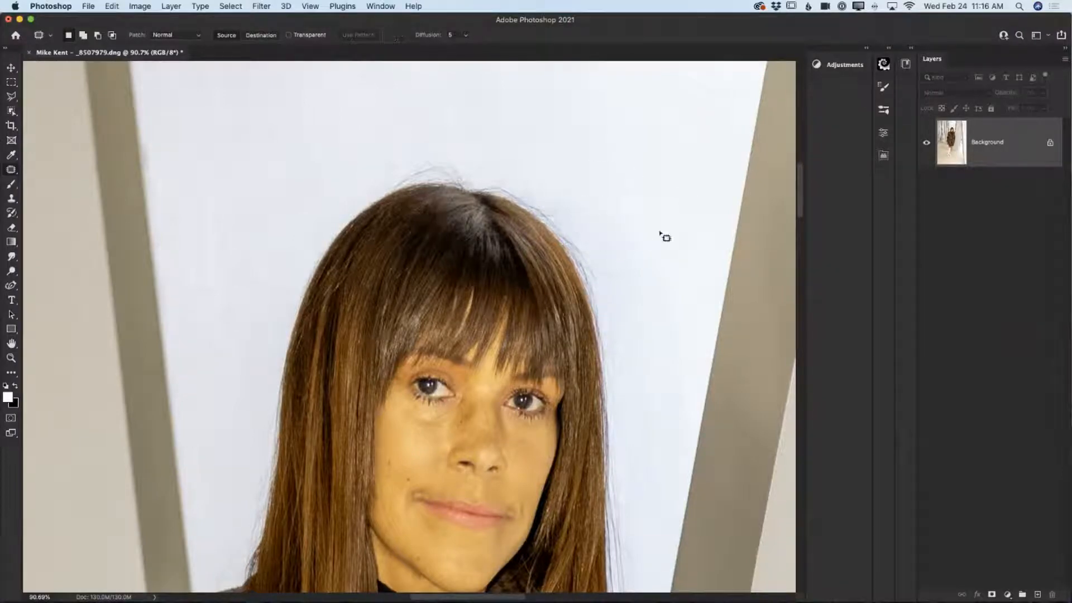
- Add an empty layer and clone clean wall over the stray hairs on the right side of the head with the Clone Stamp
left_click(1037, 596)
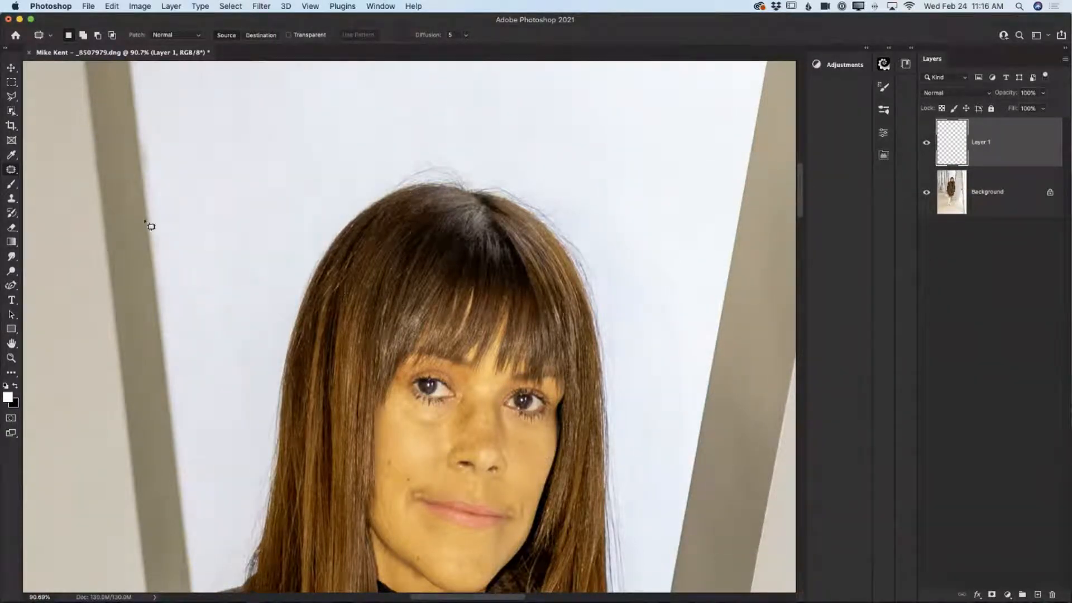
left_click(12, 199)
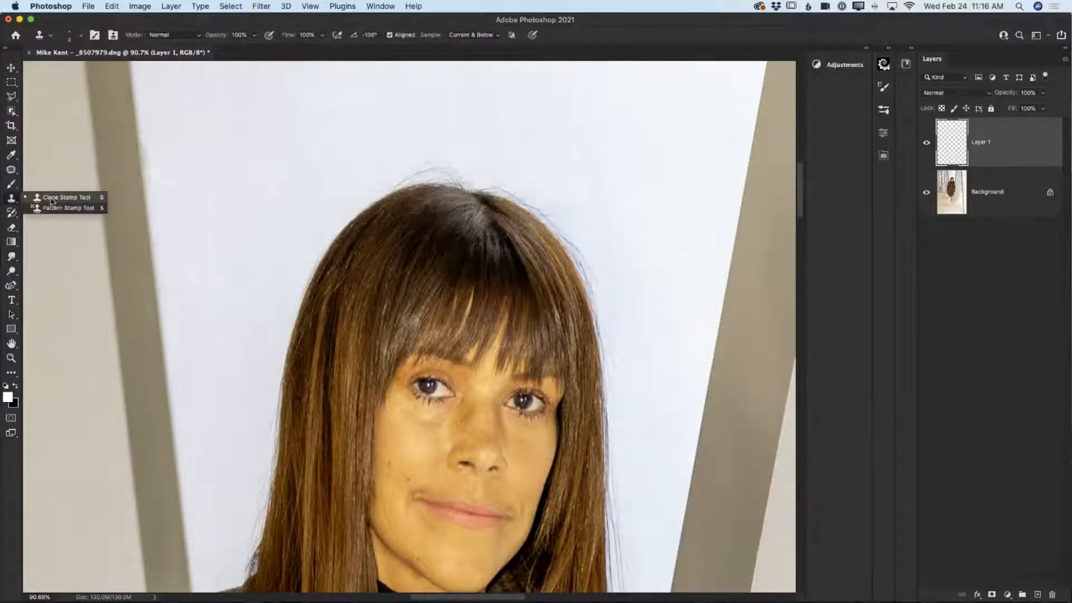
left_click(53, 198)
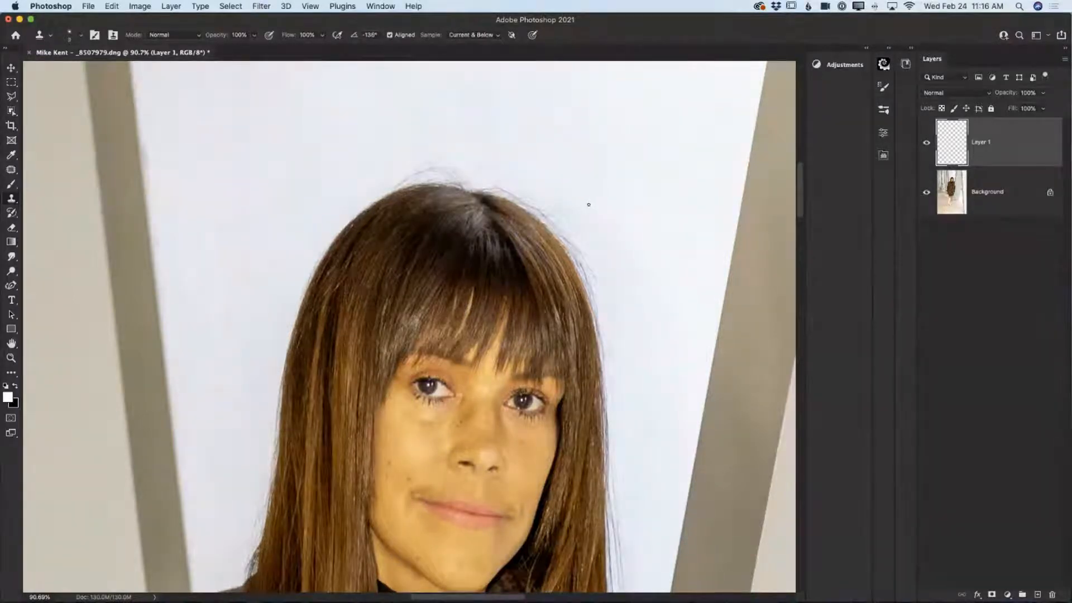
key("bracketright")
key("alt")
left_click(558, 192, "alt")
mouse_move(529, 184)
left_mouse_down()
mouse_move(575, 220)
mouse_move(537, 173)
mouse_move(558, 189)
left_mouse_up()
mouse_move(598, 236)
left_mouse_down()
mouse_move(572, 237)
mouse_move(592, 247)
left_mouse_up()
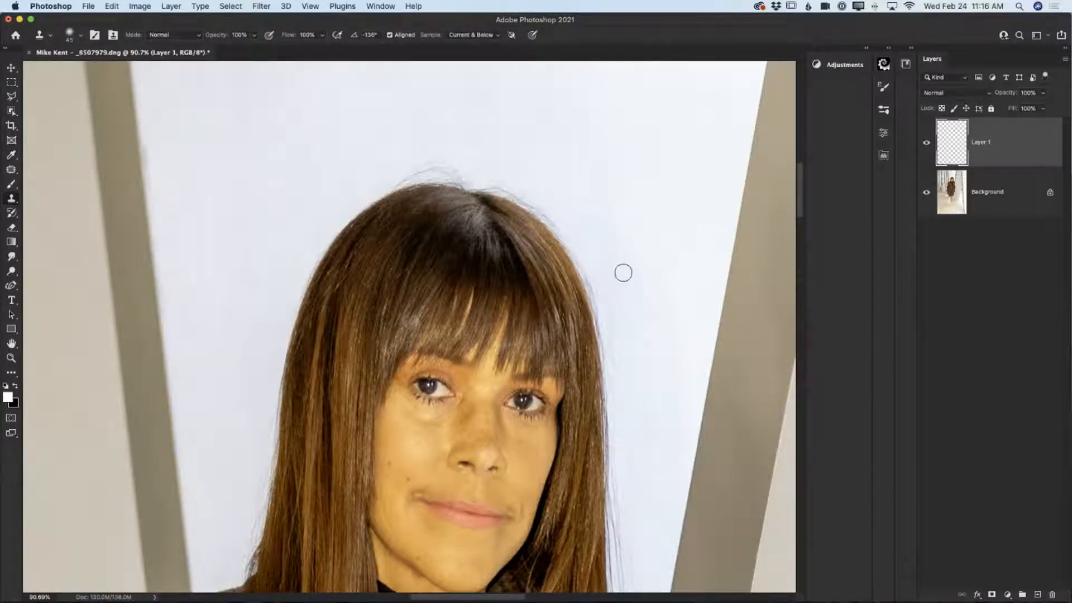
mouse_move(636, 290)
left_mouse_down()
mouse_move(646, 308)
mouse_move(623, 334)
mouse_move(603, 279)
mouse_move(613, 328)
mouse_move(636, 329)
mouse_move(612, 337)
mouse_move(617, 364)
mouse_move(637, 371)
left_mouse_up()
- Clone clean wall over the flyaway hairs sticking up along the crown of the head
left_click(461, 142, "alt")
mouse_move(450, 161)
left_mouse_down()
mouse_move(409, 162)
mouse_move(427, 155)
mouse_move(455, 172)
mouse_move(400, 172)
mouse_move(465, 167)
mouse_move(353, 195)
left_mouse_up()
left_click(434, 146, "alt")
left_click(412, 163, "alt")
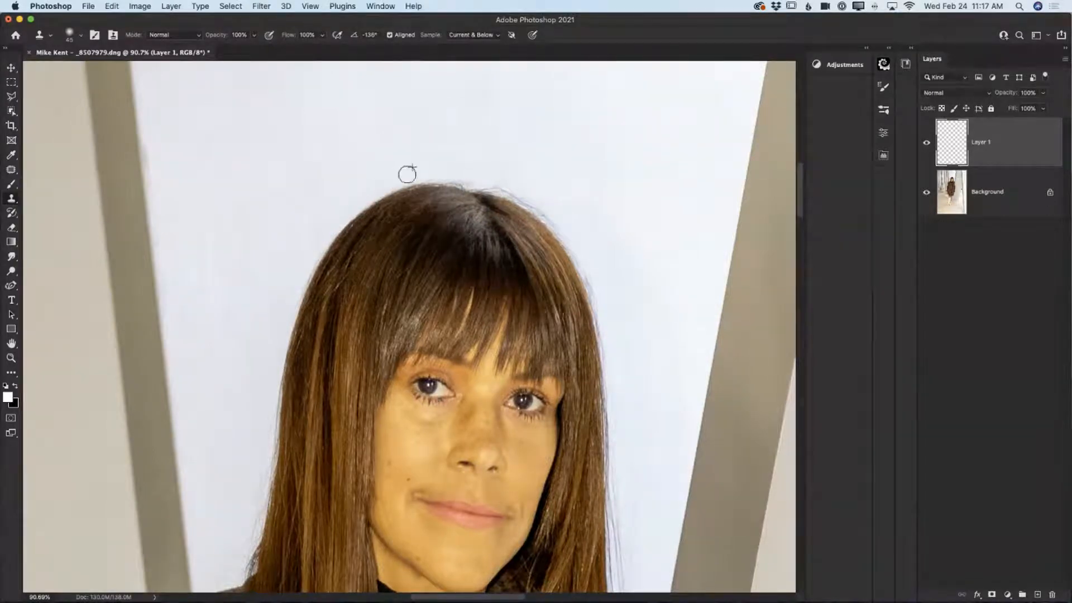
mouse_move(462, 172)
left_mouse_down()
mouse_move(550, 207)
mouse_move(496, 178)
mouse_move(549, 206)
mouse_move(516, 178)
mouse_move(545, 194)
left_mouse_up()
- Clean up the hair's right contour from the parting down to eye level by cloning wall over the remaining stray strands
left_click(495, 177, "alt")
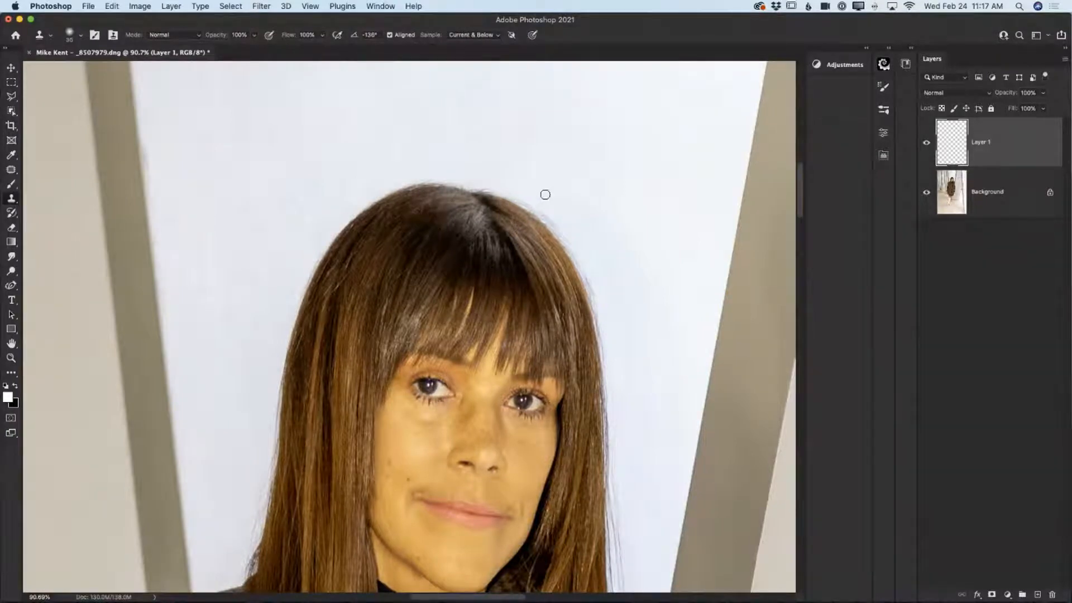
mouse_move(523, 199)
left_mouse_down()
mouse_move(560, 232)
mouse_move(546, 211)
mouse_move(598, 282)
mouse_move(586, 282)
mouse_move(596, 305)
left_mouse_up()
left_click(484, 179, "alt")
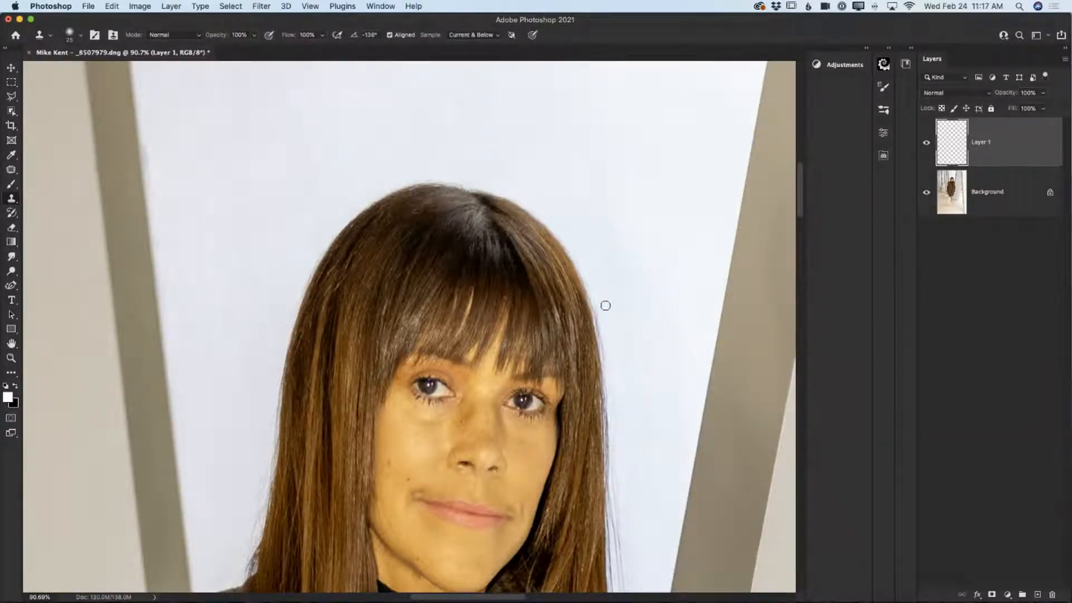
left_click_drag(600, 308, 609, 358)
- Clone clean wall over the stray hairs along the left side of the hair, from the crown down towards the shoulder
left_click(369, 172, "alt")
left_click_drag(370, 188, 333, 221)
scroll(224, 467, "down", 5)
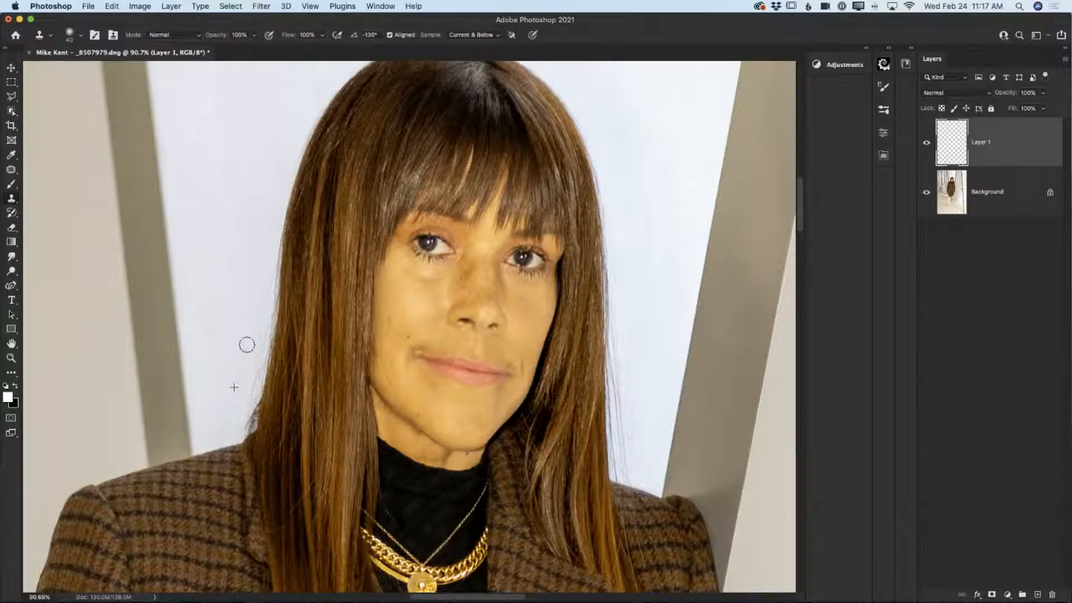
left_click(230, 335, "alt")
mouse_move(245, 333)
left_mouse_down()
mouse_move(238, 387)
mouse_move(252, 327)
mouse_move(220, 413)
mouse_move(222, 352)
mouse_move(226, 342)
mouse_move(229, 385)
mouse_move(252, 361)
mouse_move(246, 399)
mouse_move(252, 368)
mouse_move(223, 437)
mouse_move(248, 386)
mouse_move(261, 283)
mouse_move(257, 377)
mouse_move(261, 353)
mouse_move(243, 382)
left_mouse_up()
scroll(259, 357, "up", 3)
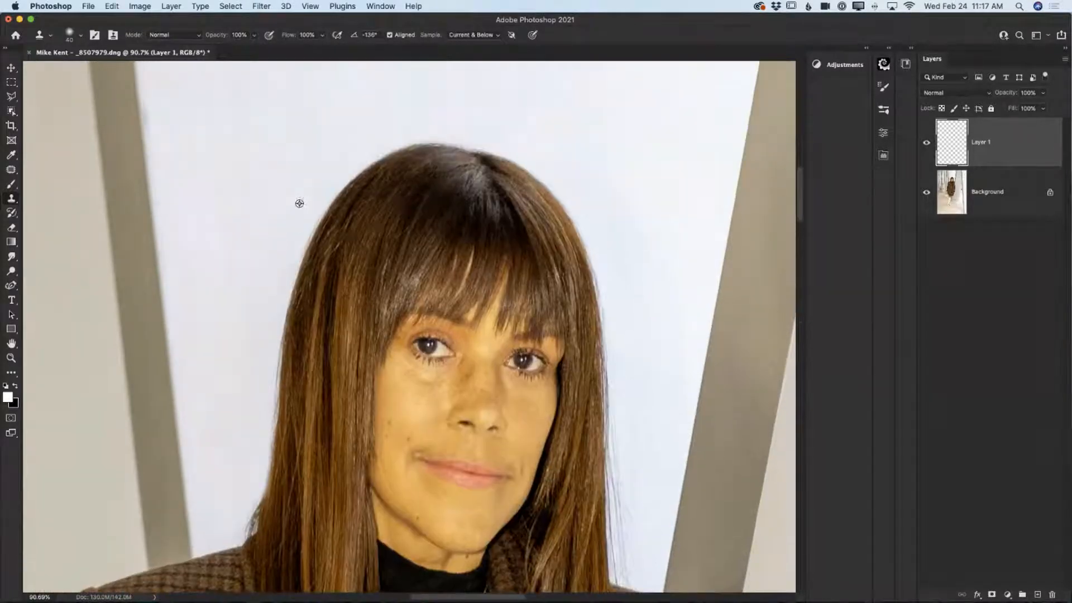
left_click_drag(311, 203, 297, 234)
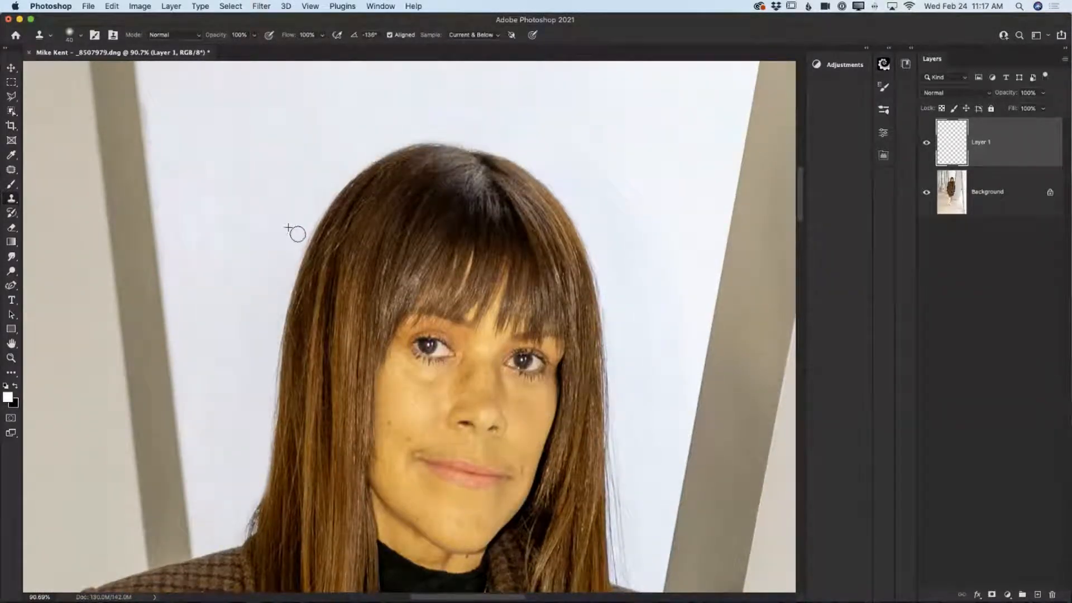
- Flatten the image so the cloned hair cleanup is merged into the Background layer
left_click(11, 358)
left_click_drag(342, 377, 297, 364)
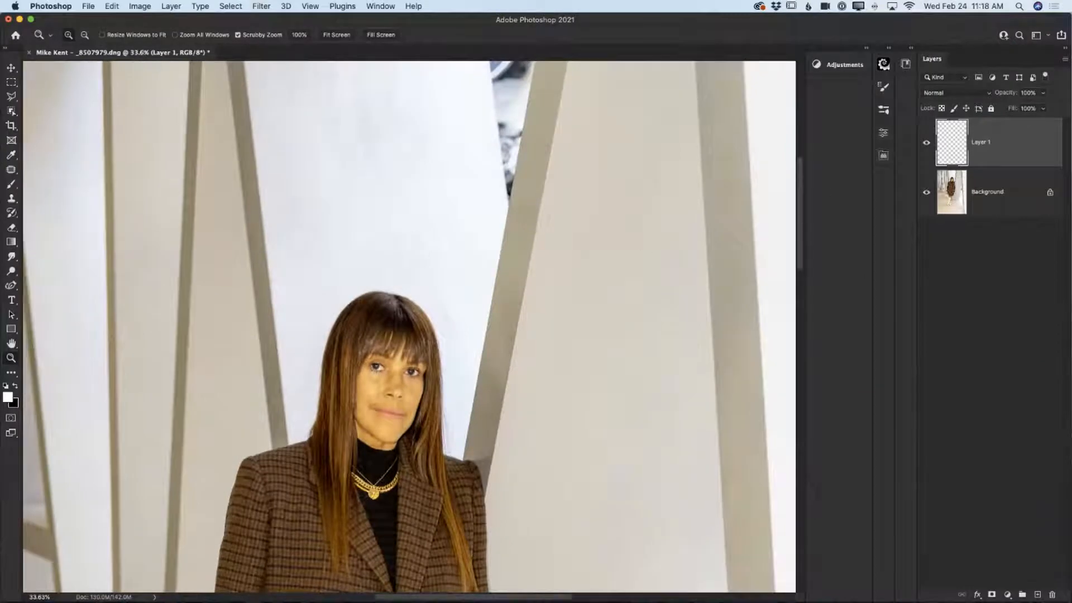
left_click(1066, 60)
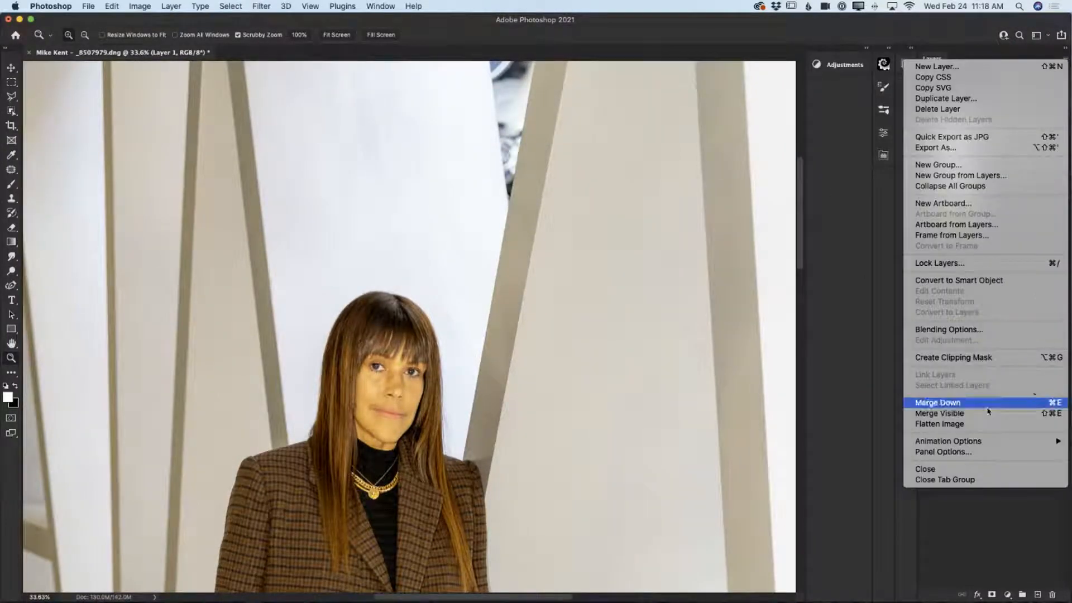
left_click(993, 424)
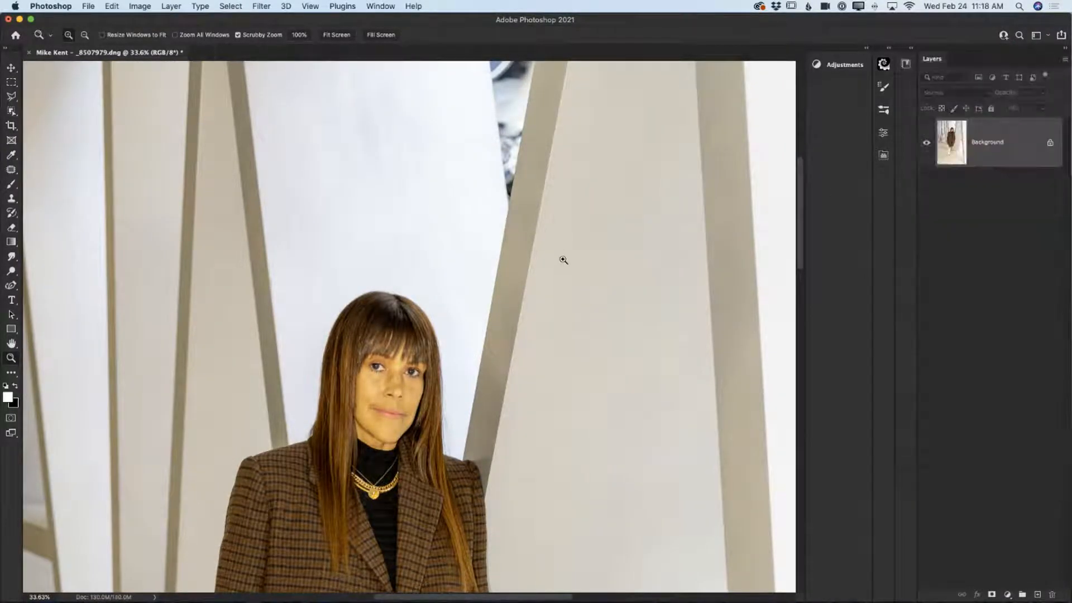
- Duplicate the Background layer for retouching the face
left_click_drag(386, 390, 459, 429)
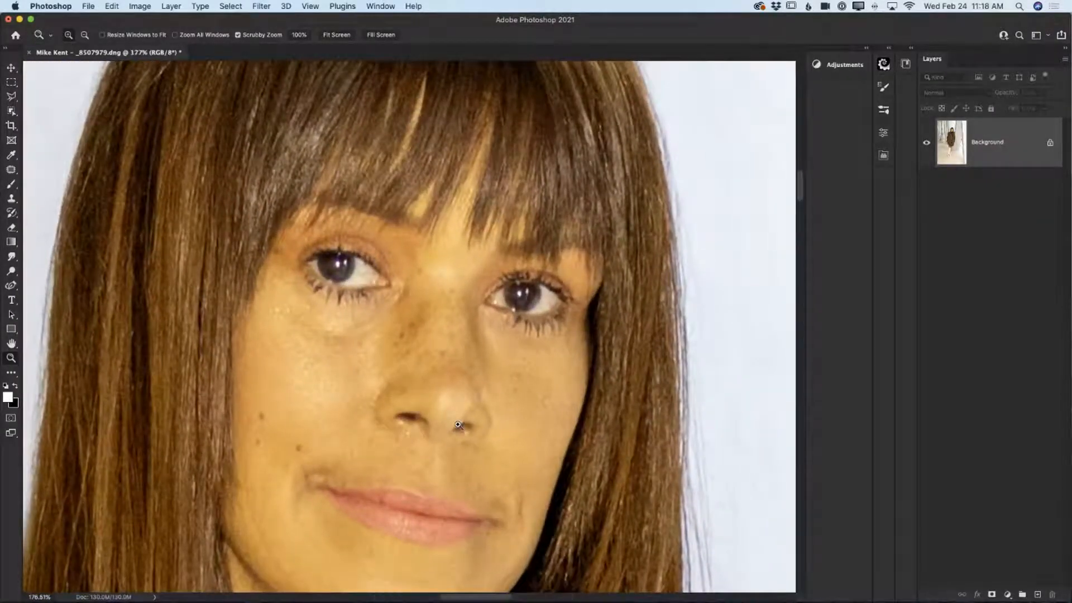
scroll(459, 426, "down", 5)
scroll(458, 425, "down", 5)
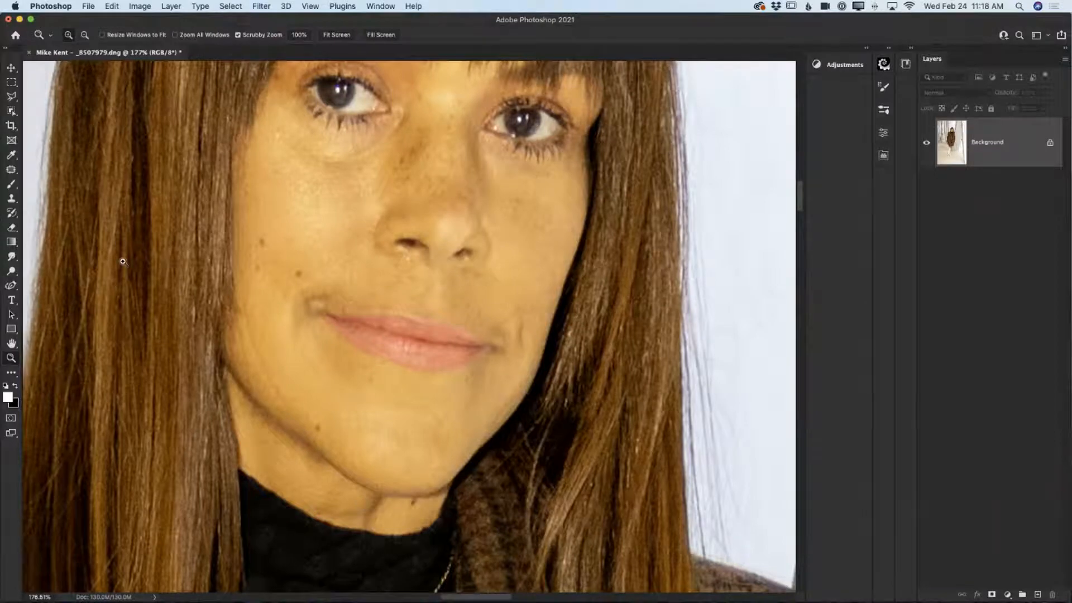
scroll(122, 262, "up", 1)
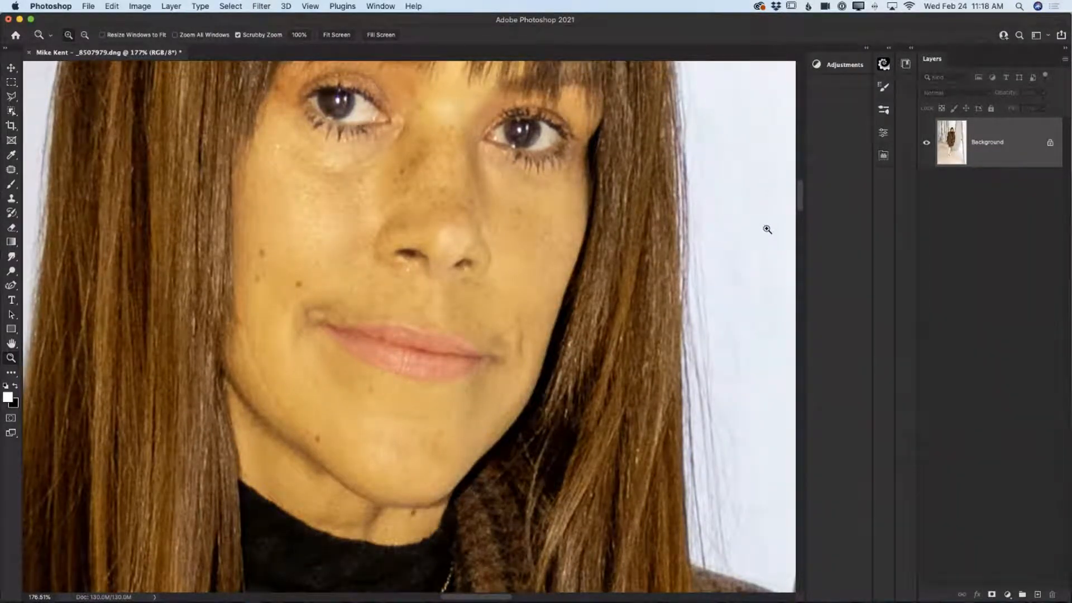
left_click_drag(996, 154, 1038, 595)
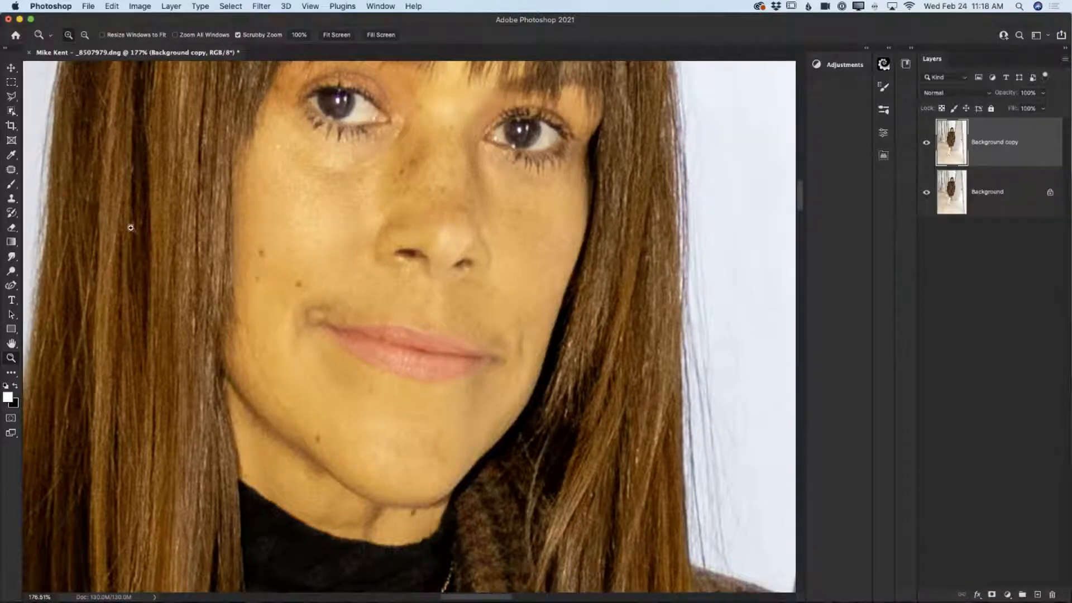
- Patch away the vertical crease and the mole on the neck below the chin with the Patch tool, using clean neck skin
left_click(11, 170)
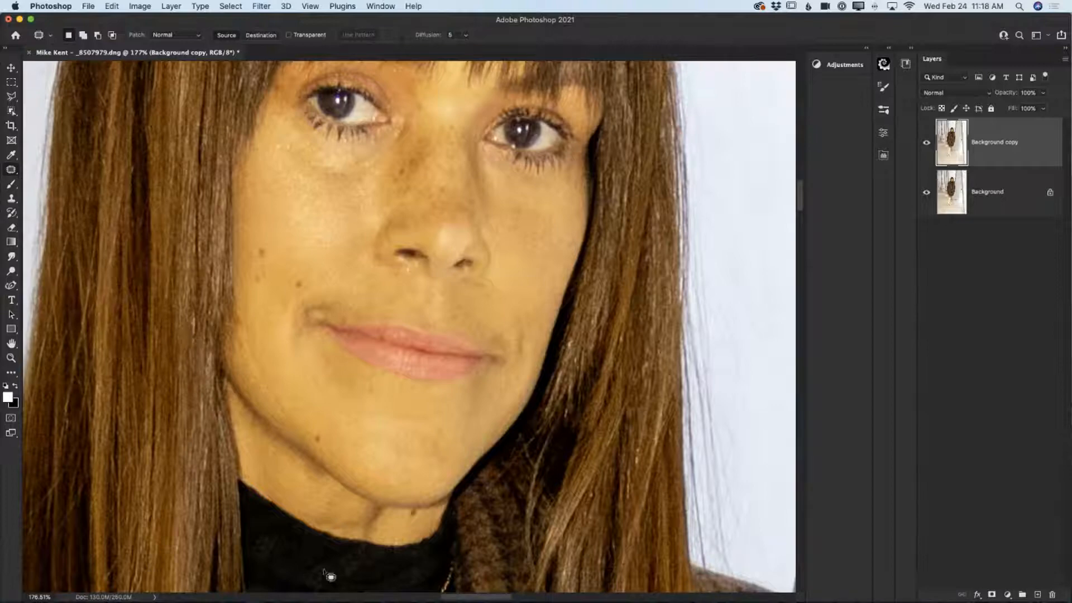
mouse_move(371, 509)
left_mouse_down()
mouse_move(392, 524)
mouse_move(365, 540)
left_mouse_up()
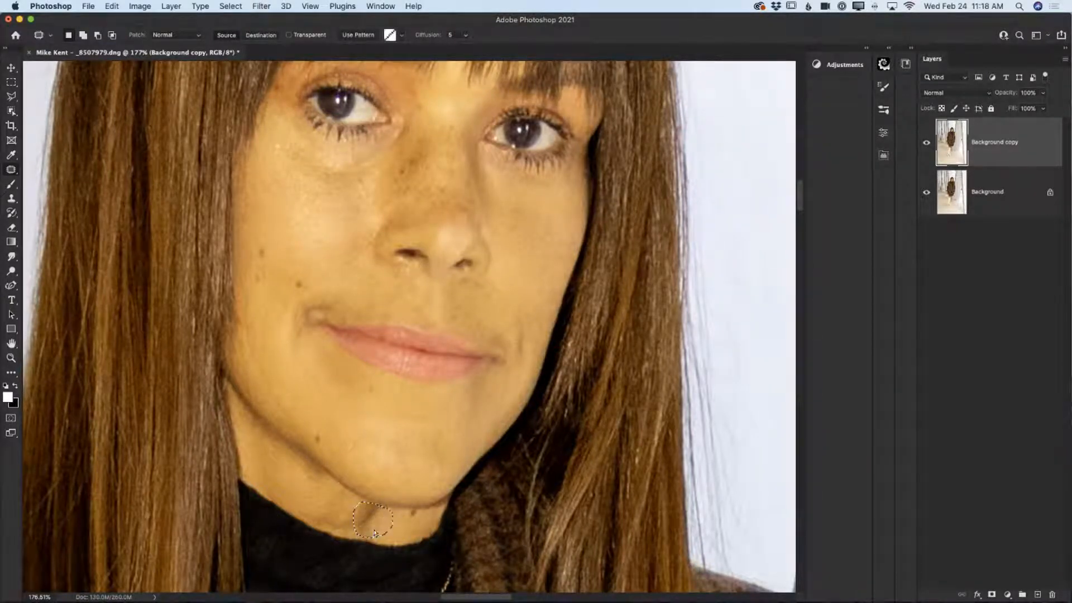
left_click(394, 542)
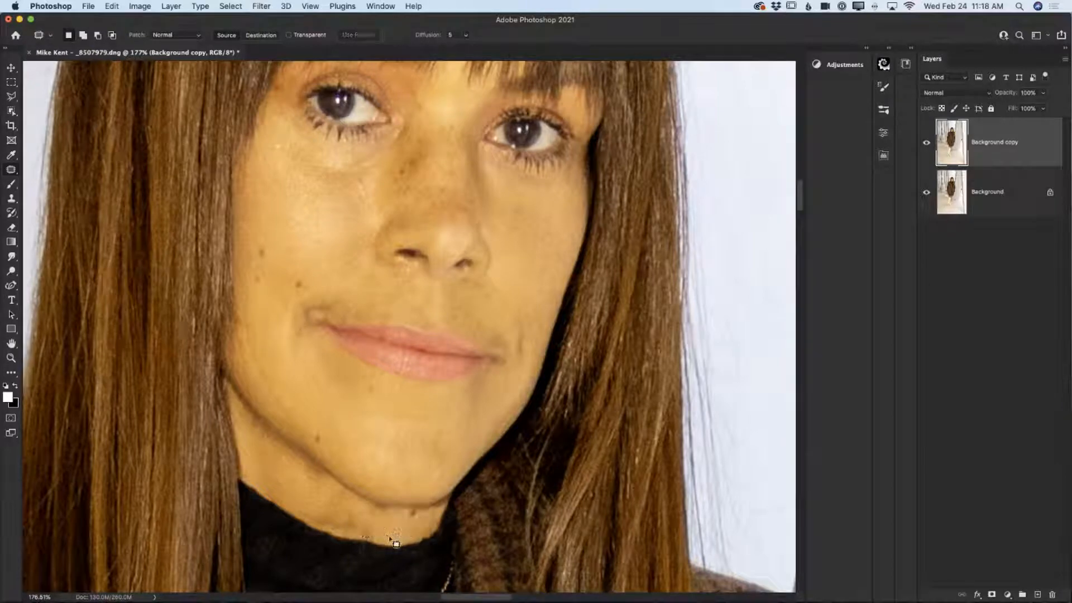
mouse_move(362, 517)
left_mouse_down()
mouse_move(347, 511)
mouse_move(362, 520)
mouse_move(424, 515)
mouse_move(369, 537)
mouse_move(319, 525)
mouse_move(389, 540)
mouse_move(362, 542)
mouse_move(324, 531)
mouse_move(296, 488)
mouse_move(366, 508)
mouse_move(316, 499)
left_mouse_up()
left_click(382, 523)
left_click(383, 520)
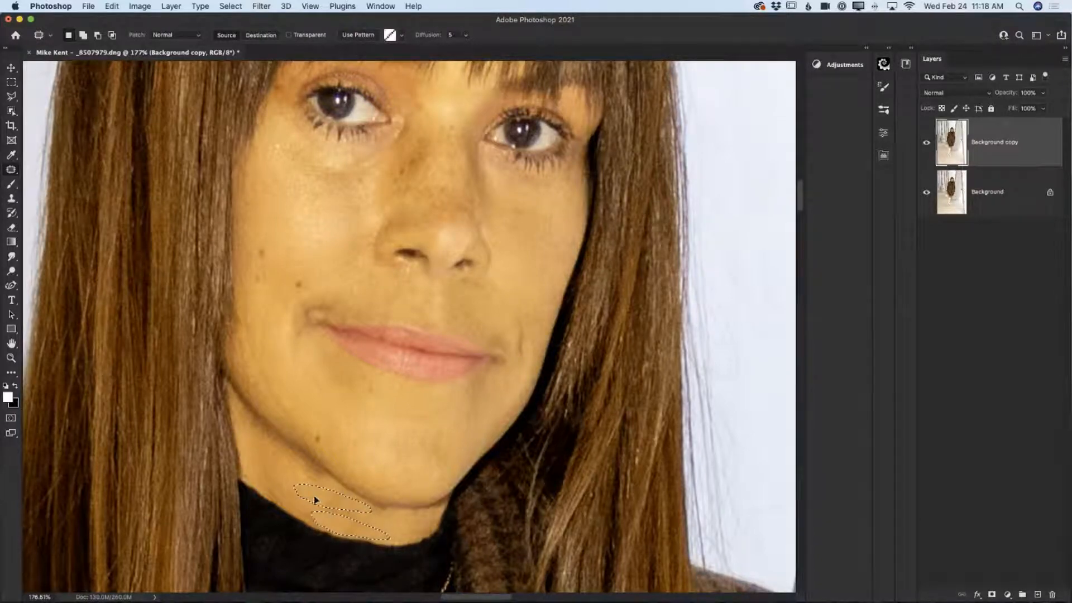
key("ctrl+d")
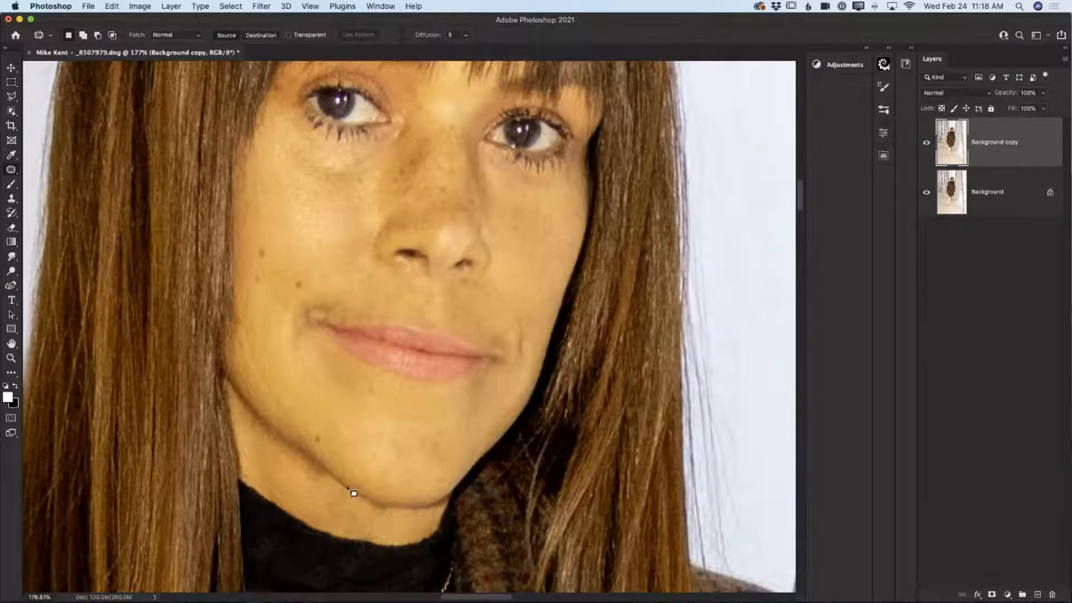
- Patch the remaining creases on the neck, above the black collar and under the jawline, with nearby clean skin
mouse_move(360, 532)
left_mouse_down()
mouse_move(337, 515)
mouse_move(346, 508)
mouse_move(360, 531)
mouse_move(391, 536)
left_mouse_up()
key("ctrl+d")
mouse_move(323, 499)
left_mouse_down()
mouse_move(330, 494)
mouse_move(340, 508)
left_mouse_up()
key("ctrl+d")
mouse_move(319, 502)
left_mouse_down()
mouse_move(340, 504)
mouse_move(310, 495)
mouse_move(354, 531)
left_mouse_up()
key("ctrl+d")
scroll(409, 456, "up", 1)
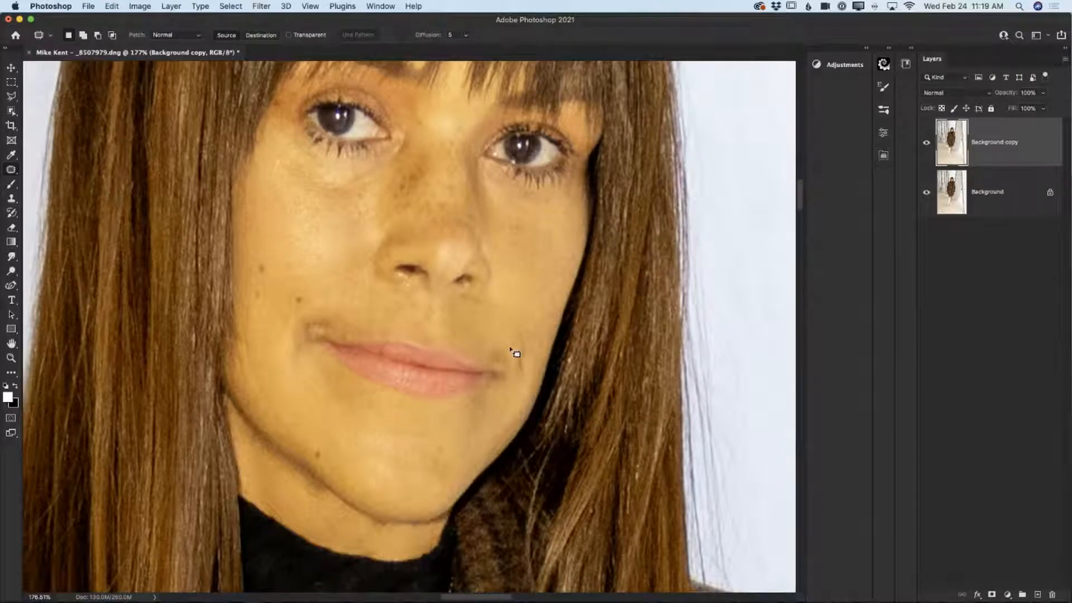
- Try to patch the short crease on the cheek beside the mouth corner nearest the coat lapel
mouse_move(492, 355)
left_mouse_down()
mouse_move(512, 335)
mouse_move(511, 351)
left_mouse_up()
left_click(530, 343)
mouse_move(520, 336)
left_mouse_down()
mouse_move(557, 307)
mouse_move(547, 326)
mouse_move(543, 304)
left_mouse_up()
key("super+d")
scroll(332, 342, "up", 3)
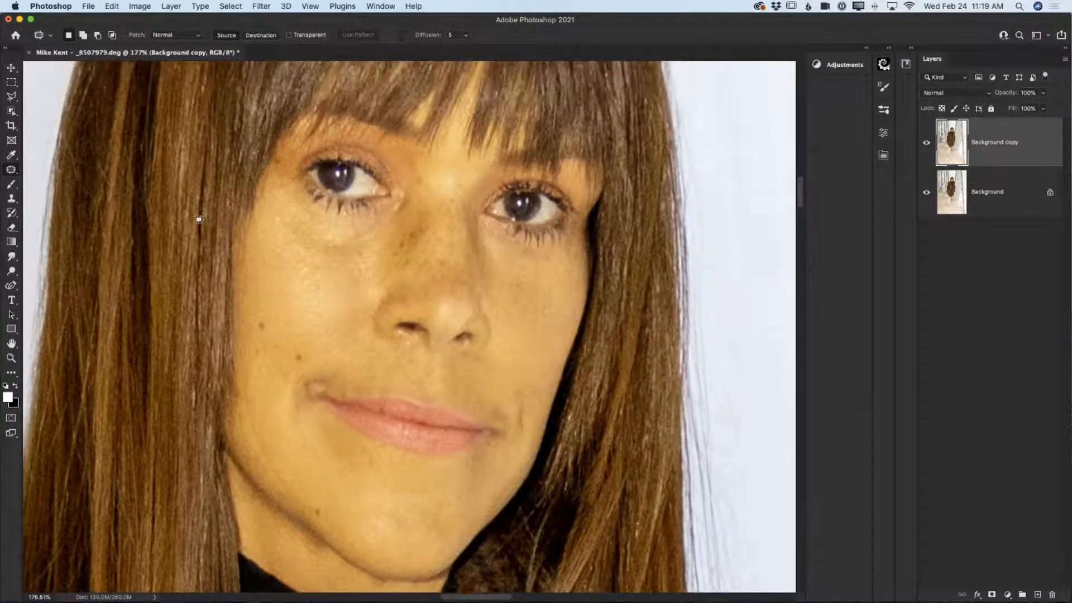
- Heal the small bright spot on the cheek below the eye with a reduced-size Spot Healing Brush
right_click(15, 170)
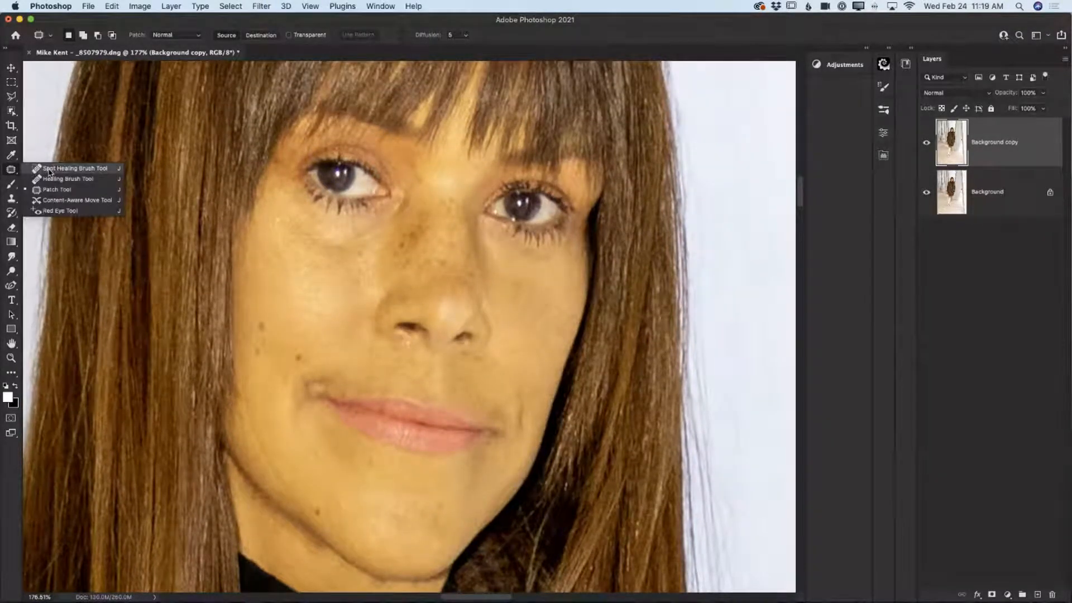
left_click(56, 166)
key("bracketleft")
key("bracketleft")
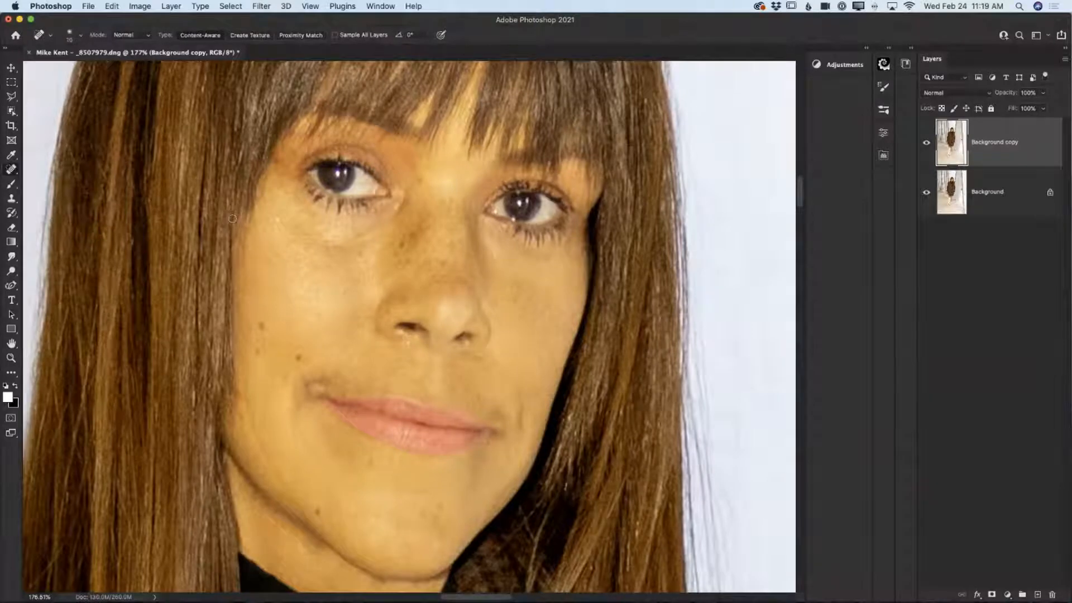
left_click(276, 219)
- Examine the whole photo, the retouched face and the necklace area for remaining distractions
left_click(8, 359)
left_click_drag(677, 391, 405, 264)
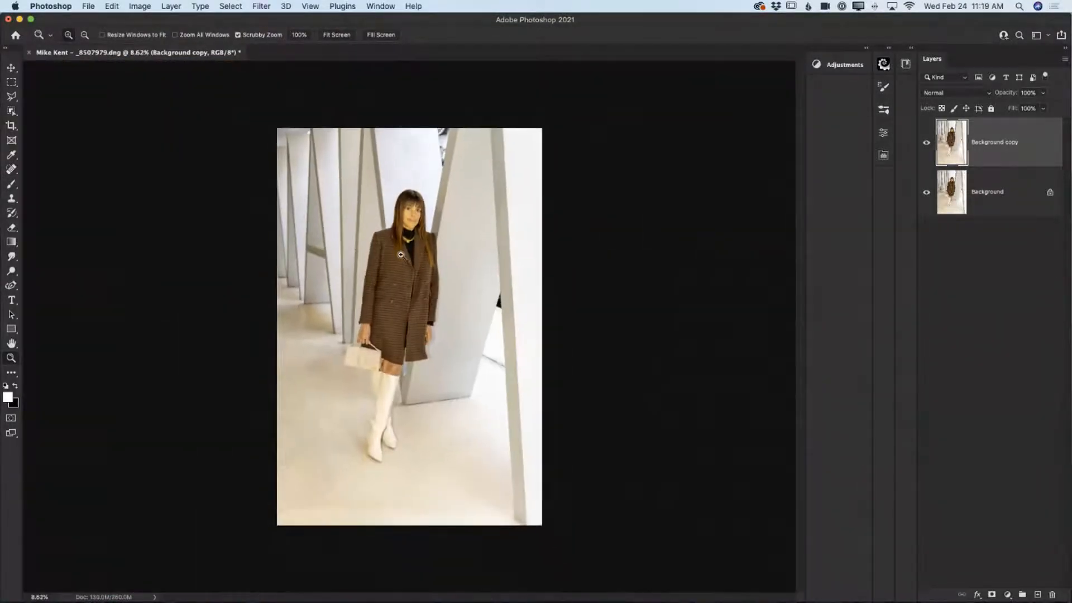
left_click_drag(431, 210, 454, 238)
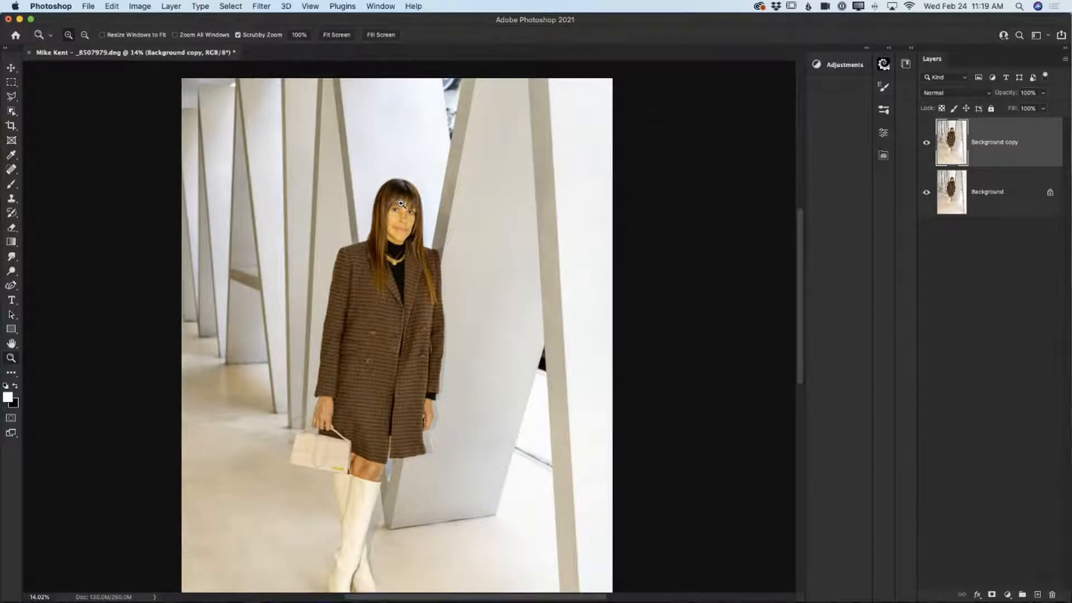
left_click_drag(401, 203, 456, 276)
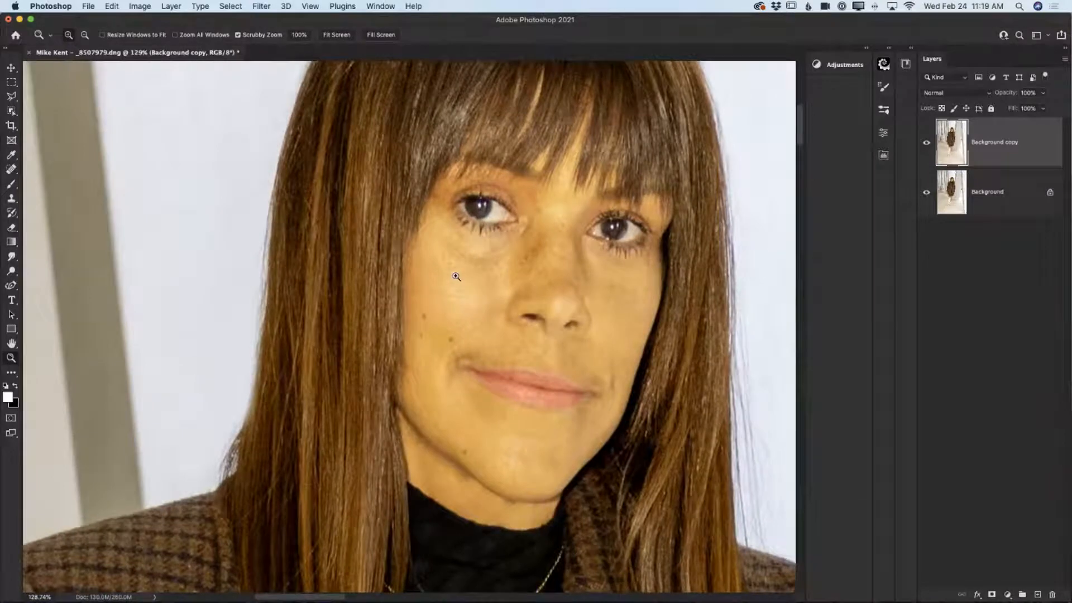
scroll(456, 276, "right", 2)
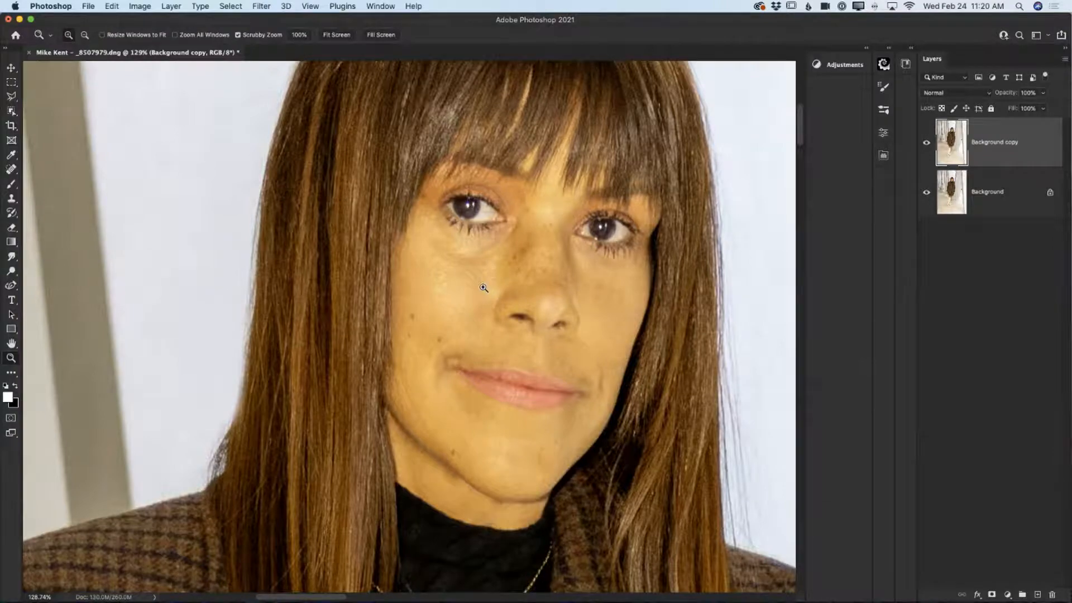
scroll(484, 287, "down", 3)
scroll(484, 288, "down", 3)
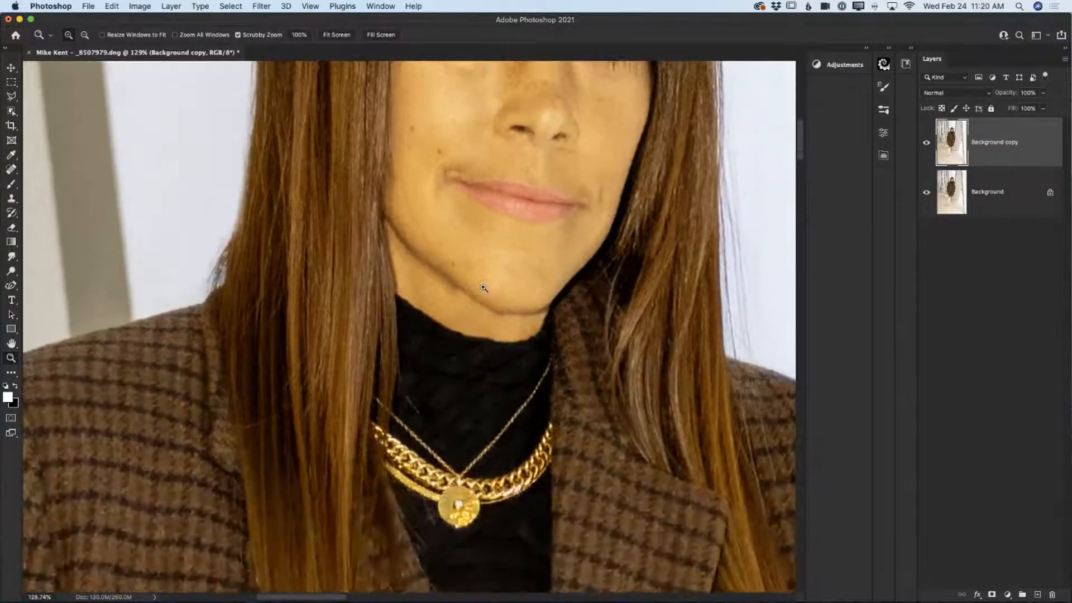
scroll(444, 440, "down", 4)
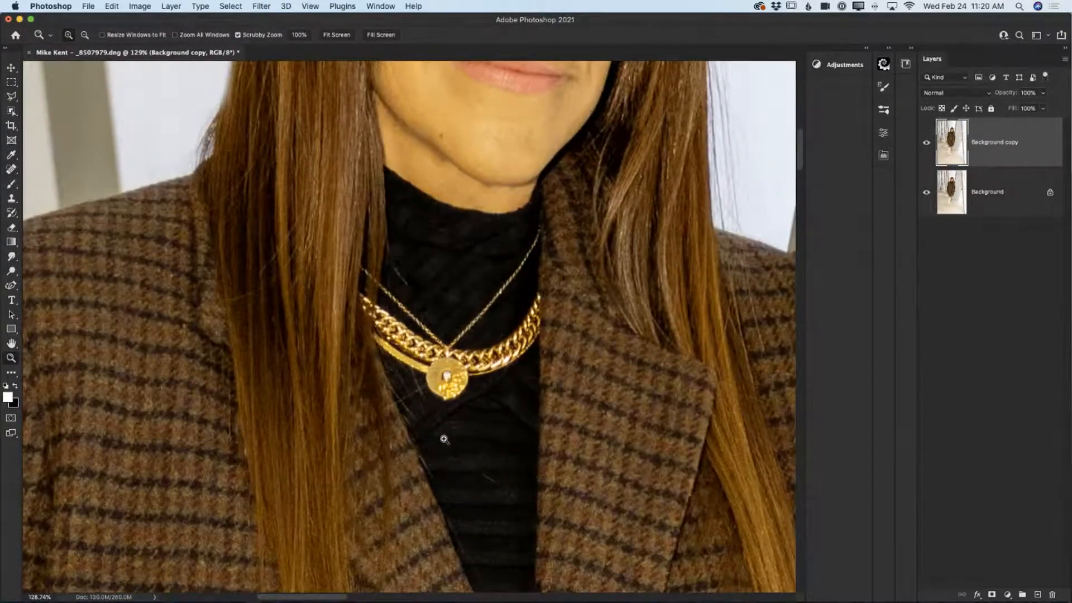
- Patch out the stray hairs and light streaks on the black top below the pendant, along the coat lapel
left_click_drag(445, 448, 488, 459)
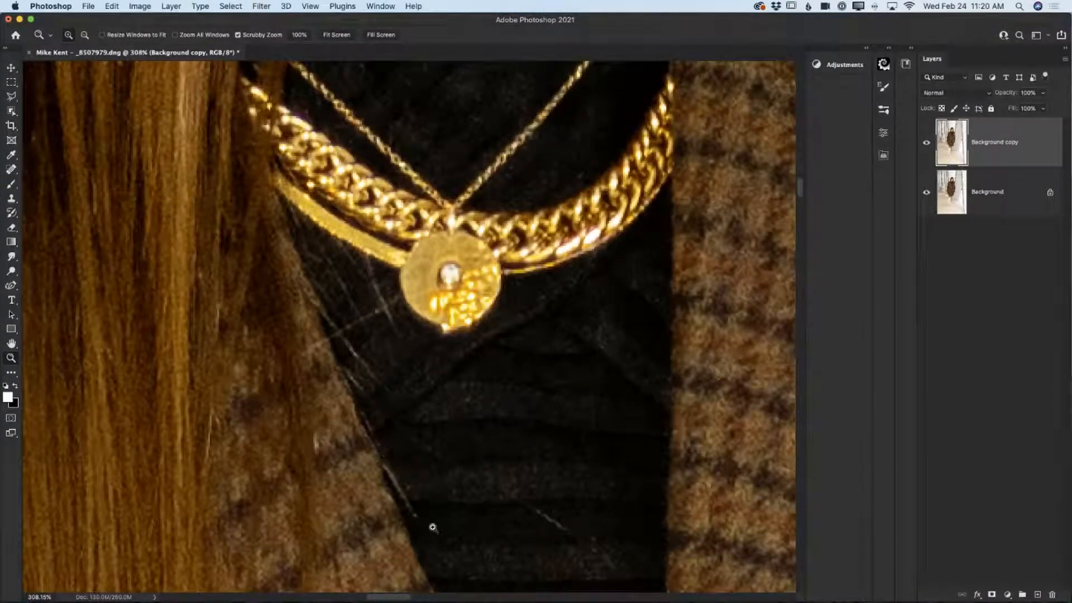
left_click(12, 184)
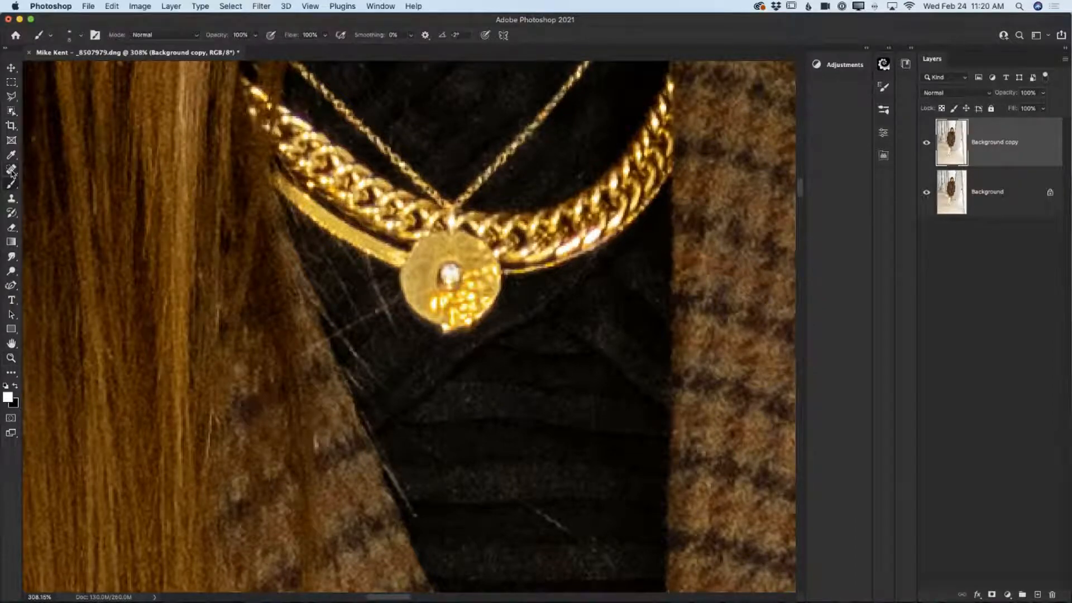
left_click(11, 169)
left_click(56, 185)
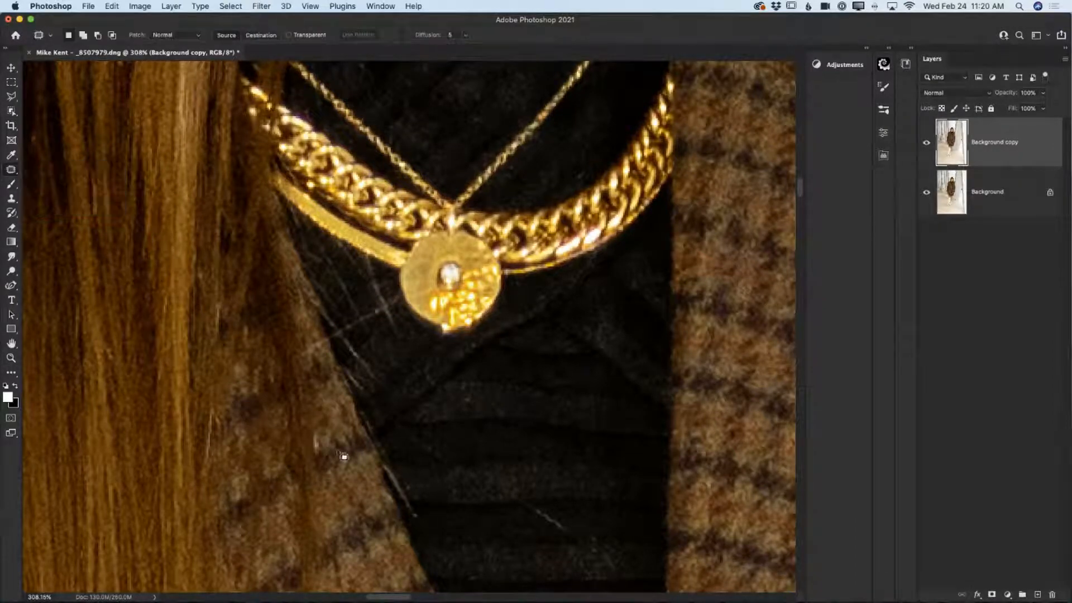
mouse_move(392, 482)
left_mouse_down()
mouse_move(382, 468)
mouse_move(428, 527)
mouse_move(411, 518)
mouse_move(430, 503)
mouse_move(494, 526)
mouse_move(536, 514)
mouse_move(580, 539)
mouse_move(529, 510)
left_mouse_up()
left_click(611, 523)
mouse_move(360, 366)
left_mouse_down()
mouse_move(341, 336)
mouse_move(387, 391)
mouse_move(353, 360)
mouse_move(392, 361)
left_mouse_up()
key("super+d")
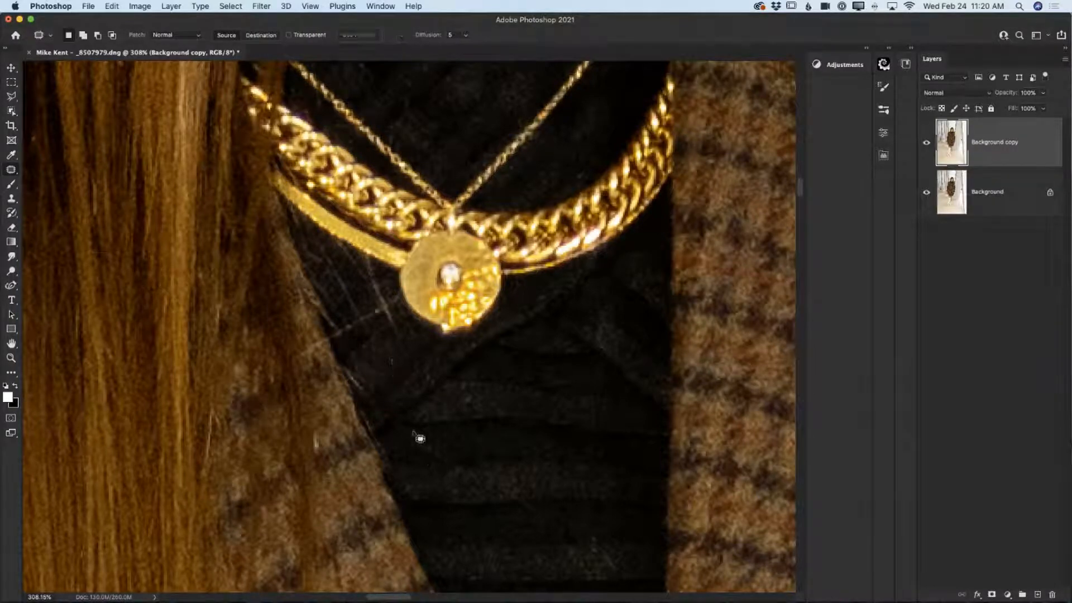
- Patch away the stray hair on the black turtleneck above the thin gold chain
scroll(396, 335, "up", 8)
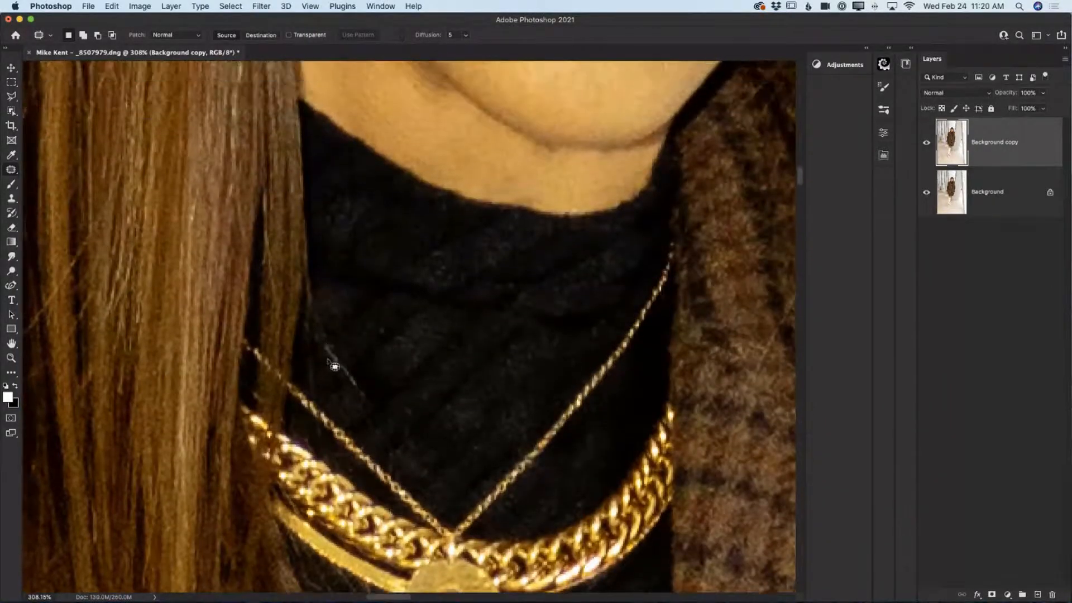
mouse_move(326, 353)
left_mouse_down()
mouse_move(365, 389)
mouse_move(353, 394)
mouse_move(328, 357)
mouse_move(377, 374)
left_mouse_up()
key("super+d")
- Heal the leftover mark on the neck just below the chin with the Spot Healing Brush
left_click(11, 358)
left_click_drag(563, 353, 435, 352)
left_click_drag(570, 341, 698, 407)
left_click_drag(12, 170, 51, 170)
left_click(501, 355)
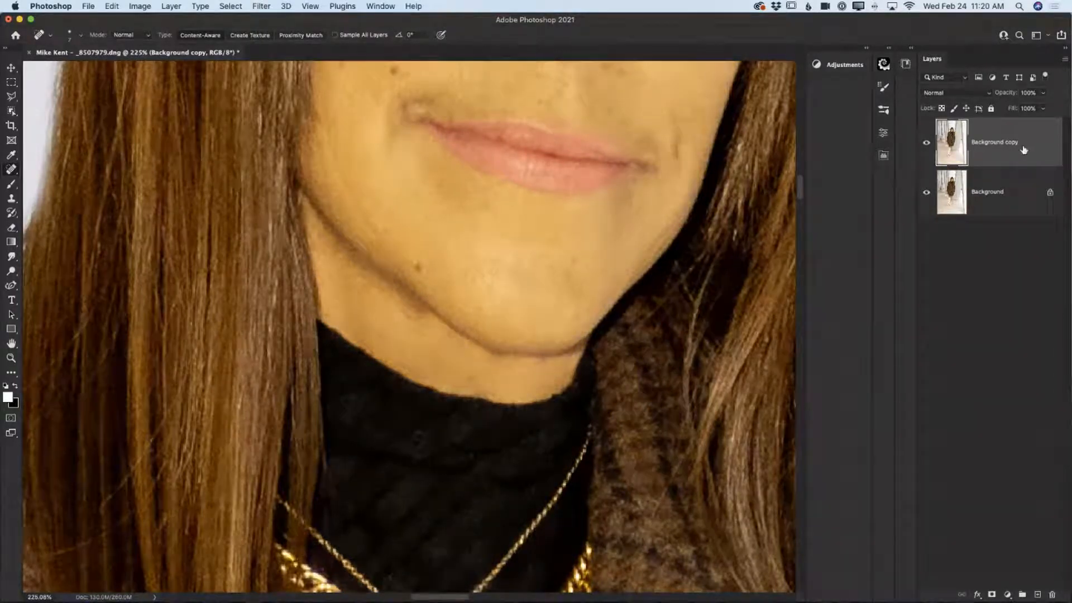
- Compare the Background copy retouching with the original by toggling its visibility, and review the full photo
left_click(925, 146)
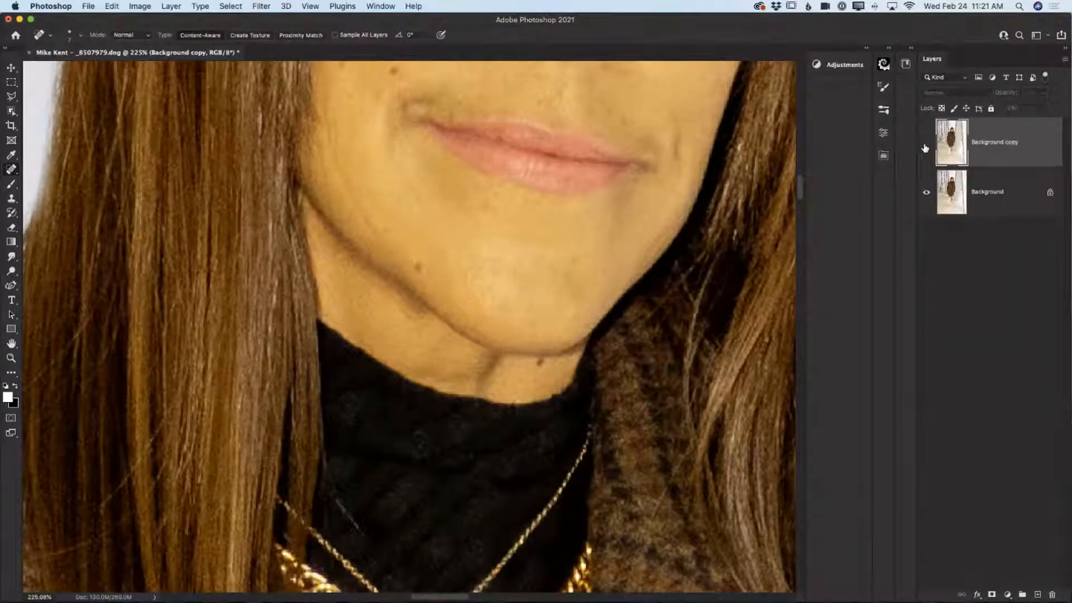
left_click(925, 146)
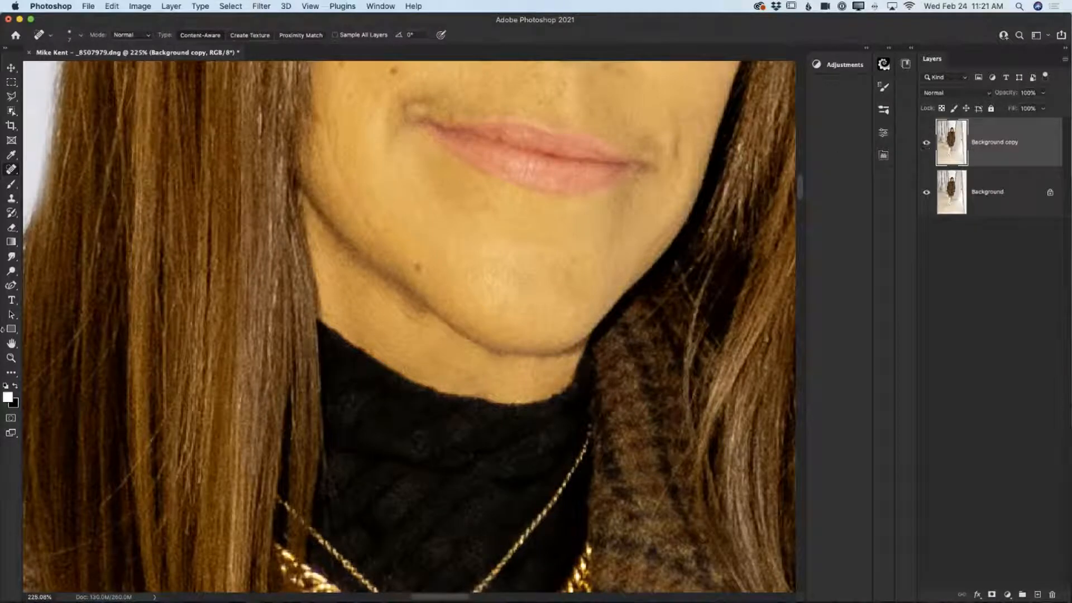
left_click(10, 358)
left_click_drag(680, 359, 576, 360)
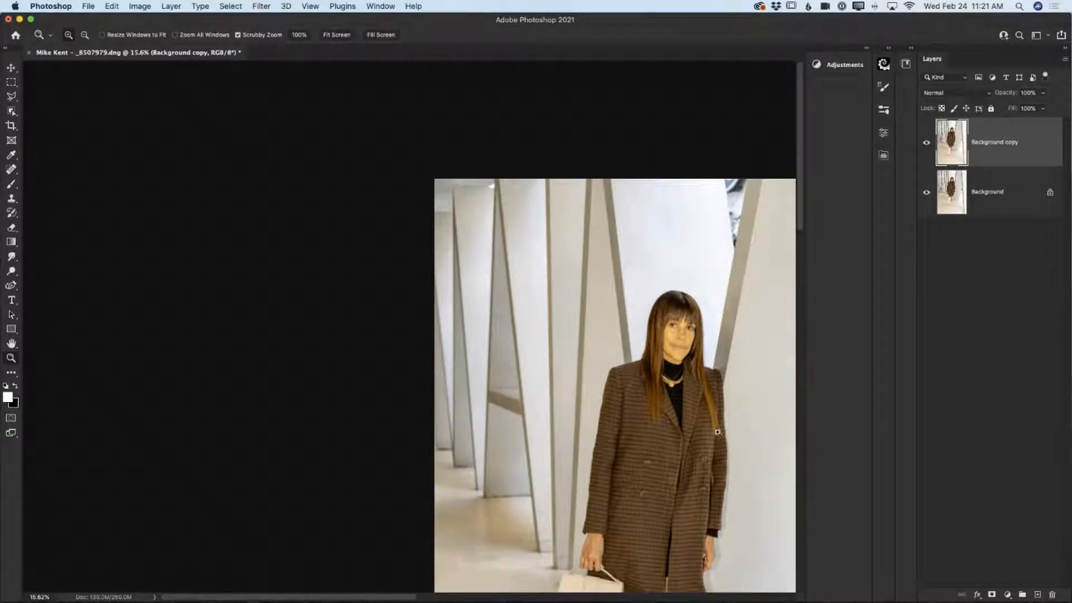
mouse_move(715, 458)
left_mouse_down()
mouse_move(735, 474)
mouse_move(699, 462)
mouse_move(711, 468)
left_mouse_up()
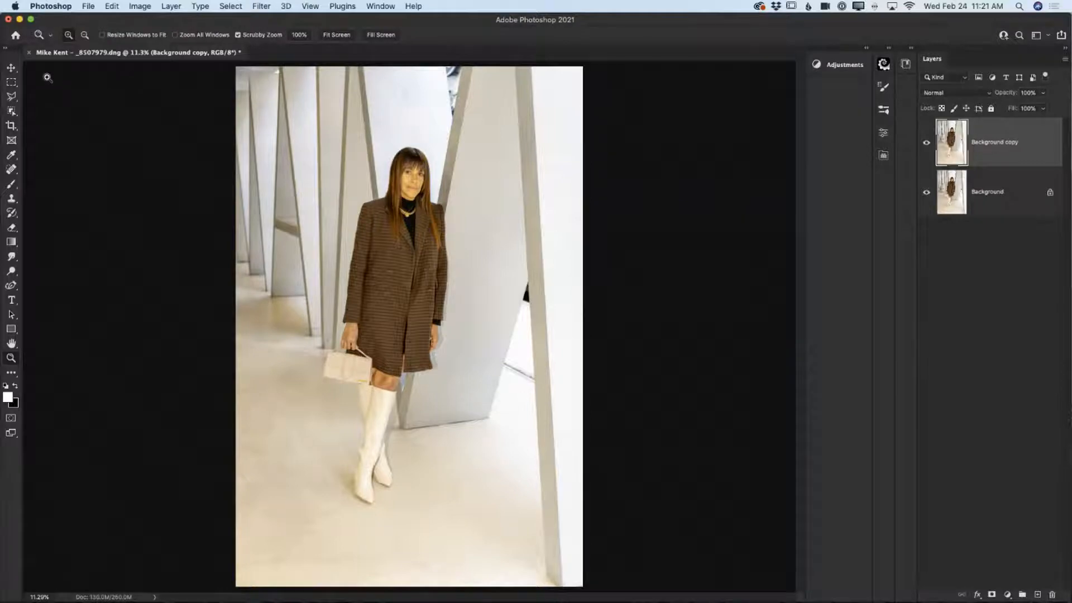
- Close the fashion photo without saving the changes
left_click(30, 52)
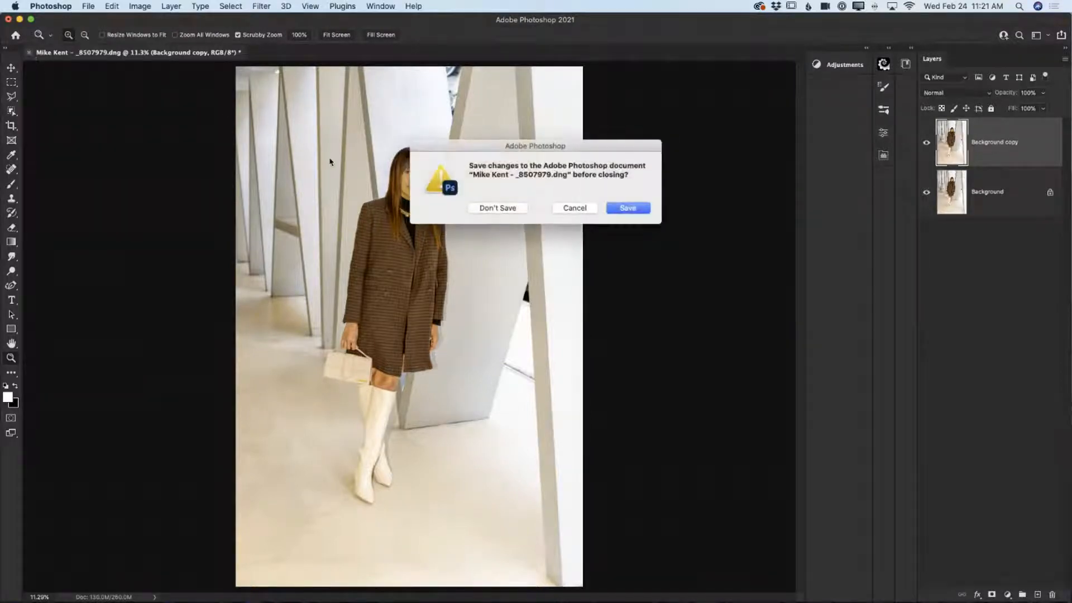
left_click(494, 208)
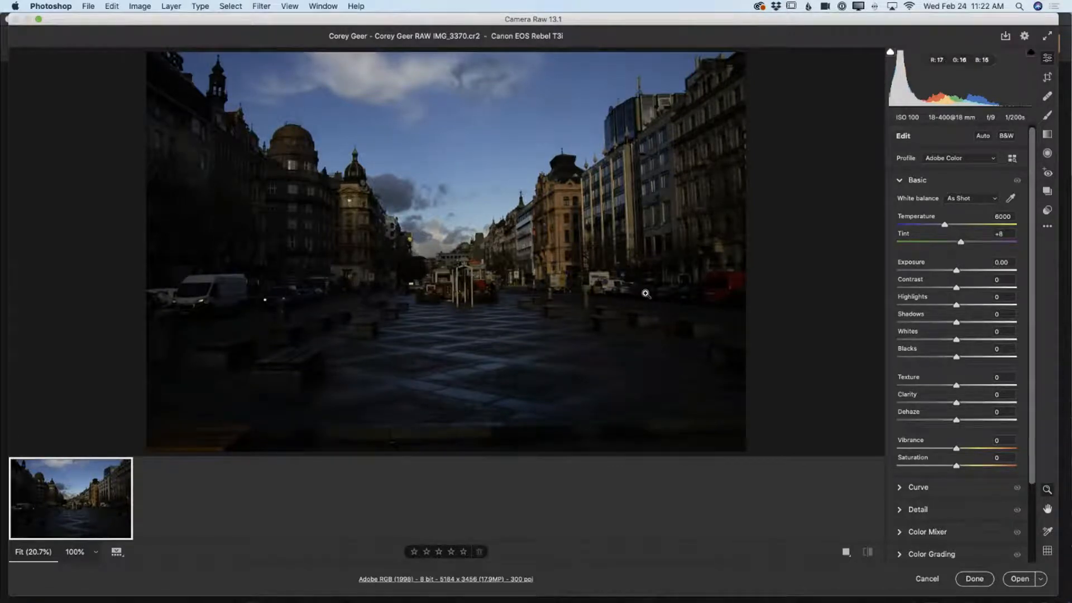
- Set the street photo's white balance to Auto, its exposure to +1.50 and its contrast to +14 in Camera Raw
left_click(994, 200)
left_click(983, 208)
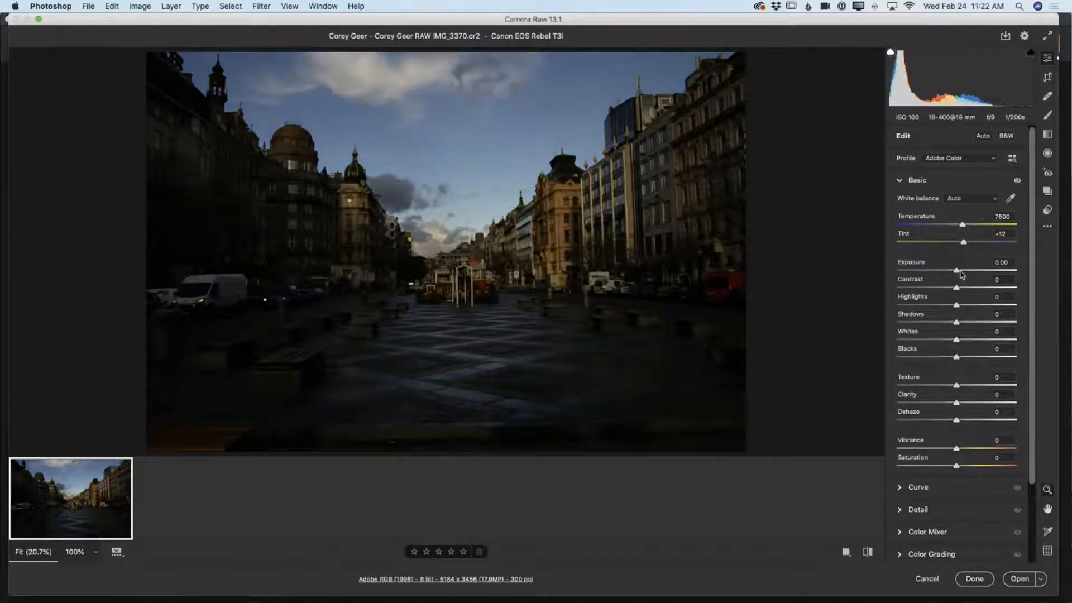
left_click_drag(957, 271, 977, 276)
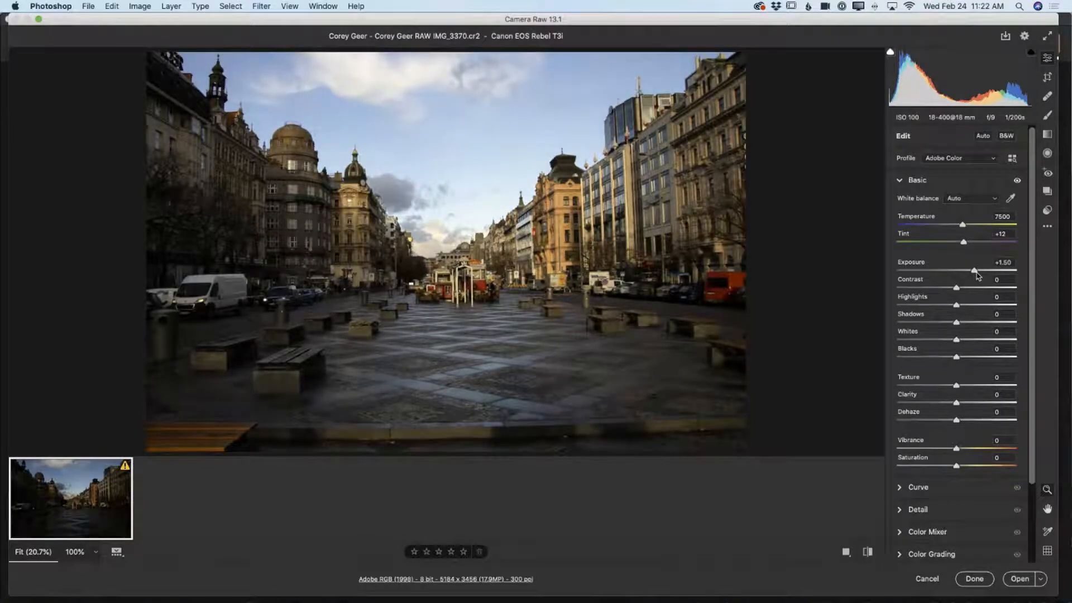
left_click_drag(957, 287, 968, 291)
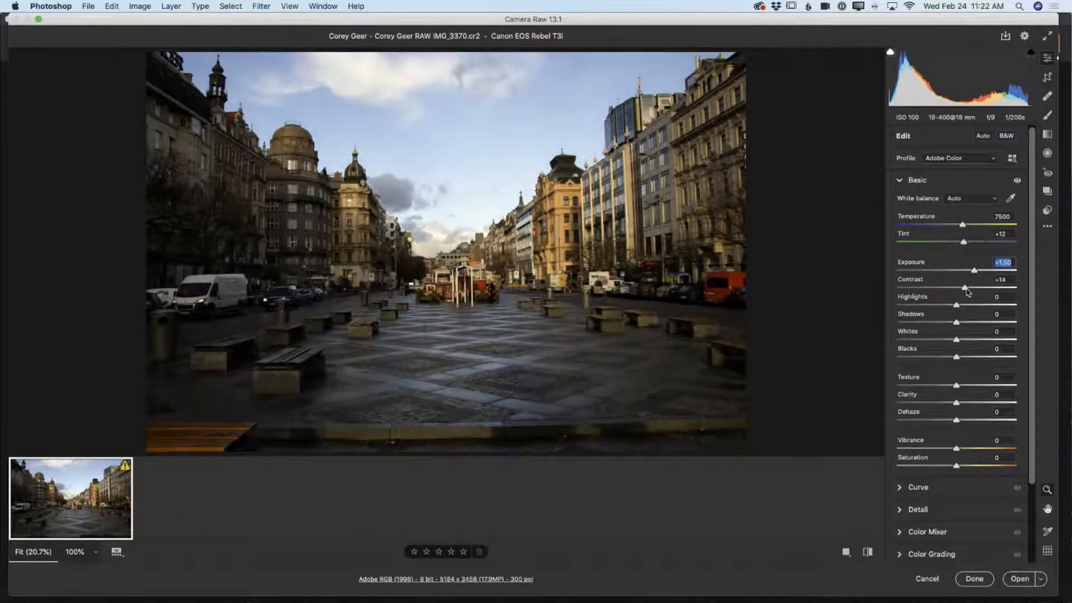
- Set the tonal range with highlights at -51, shadows at +75, whites at +21 and blacks at -4
mouse_move(956, 306)
left_mouse_down()
mouse_move(930, 309)
mouse_move(961, 314)
left_mouse_up()
left_click_drag(958, 309, 929, 309)
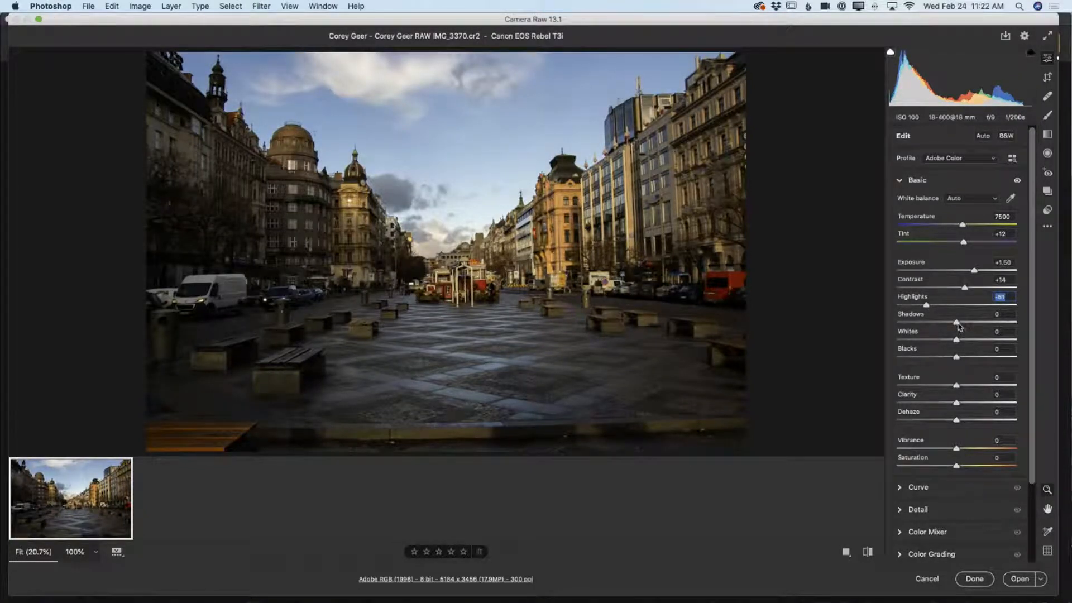
left_click_drag(958, 326, 1001, 330)
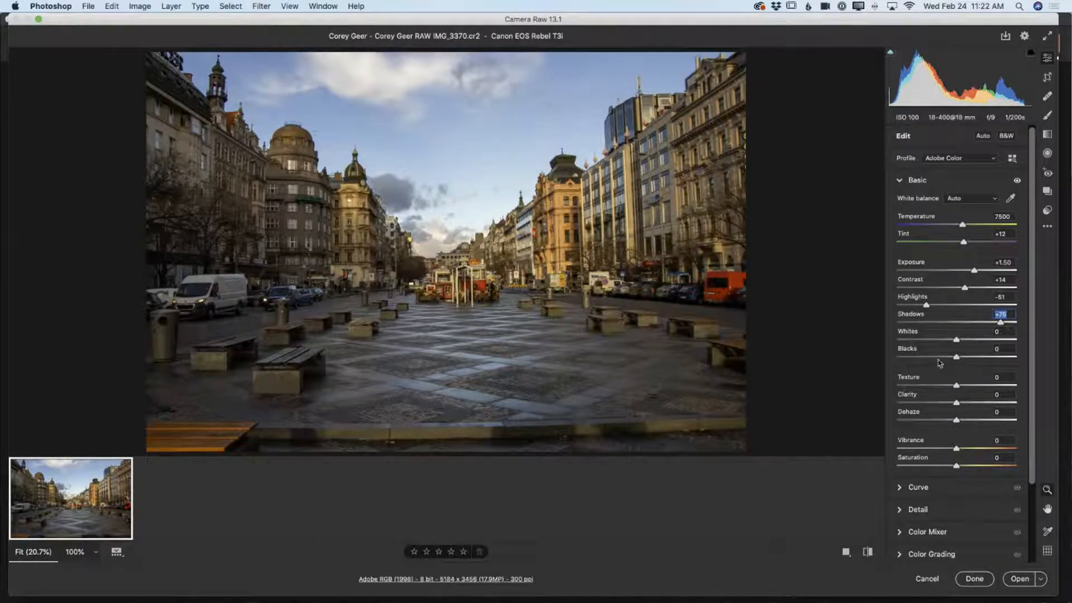
mouse_move(958, 345)
left_mouse_down()
mouse_move(977, 341)
mouse_move(945, 344)
mouse_move(970, 347)
left_mouse_up()
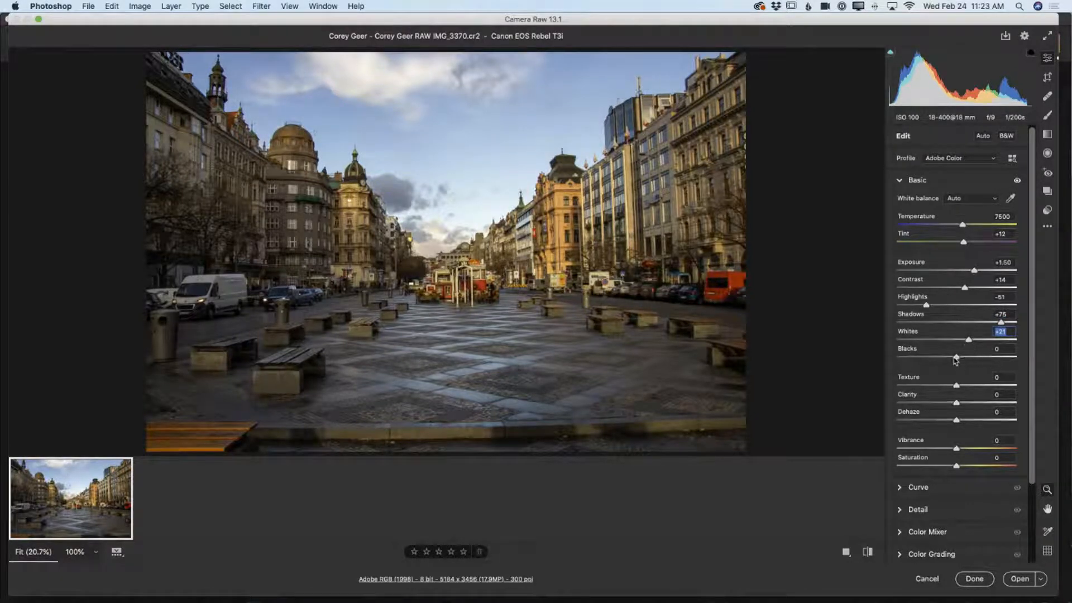
left_click_drag(957, 358, 955, 360)
left_click(955, 360)
- Raise the photo's texture to +8 and its clarity to +8
left_click_drag(957, 386, 961, 388)
key("Tab")
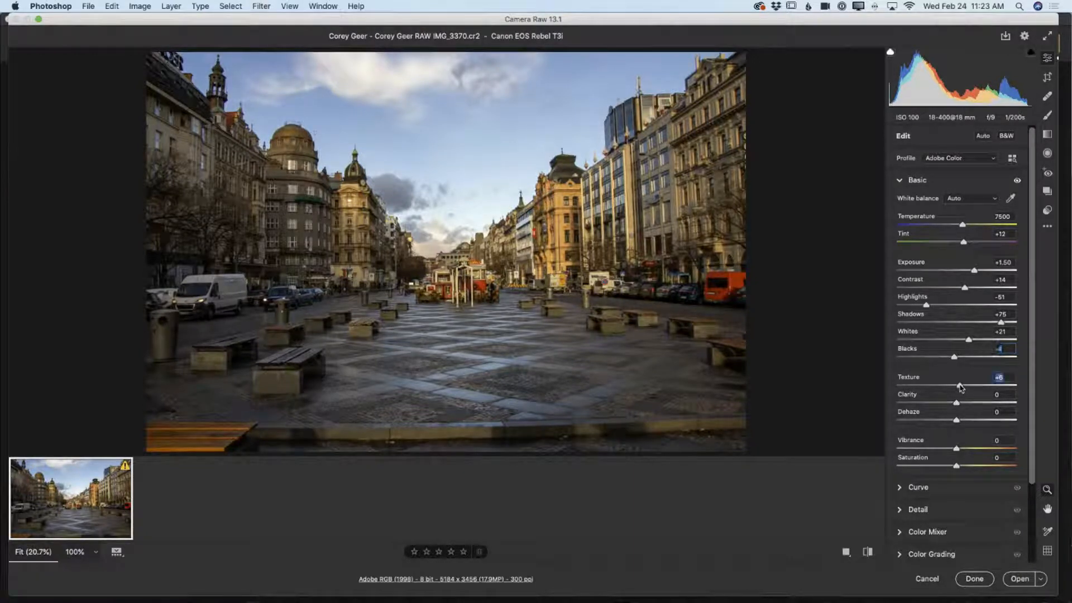
left_click_drag(956, 403, 963, 404)
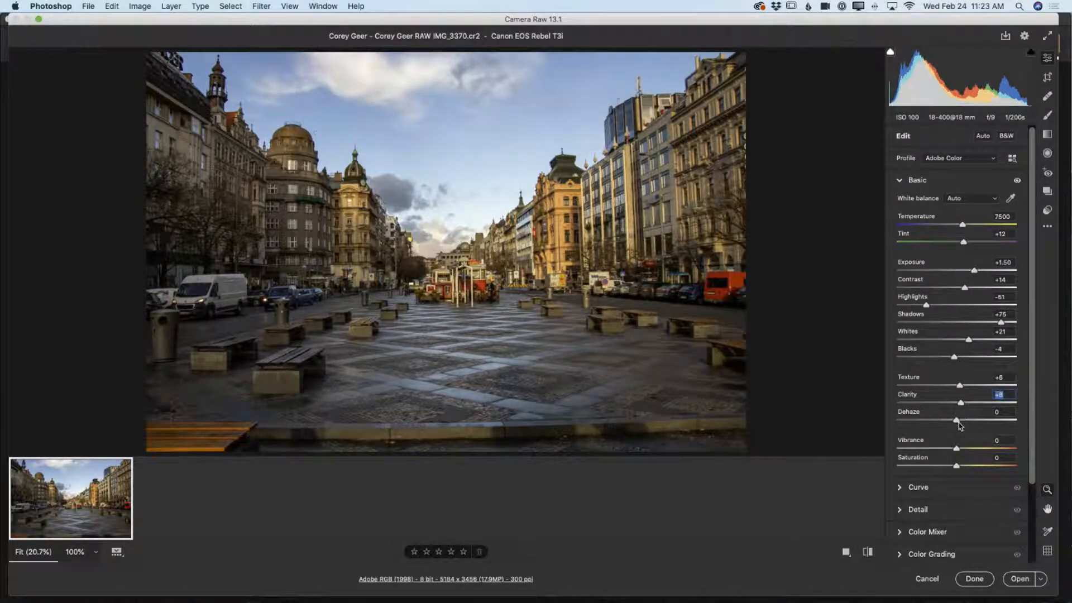
- Raise the street photo's dehaze to +7
left_click_drag(960, 425, 960, 423)
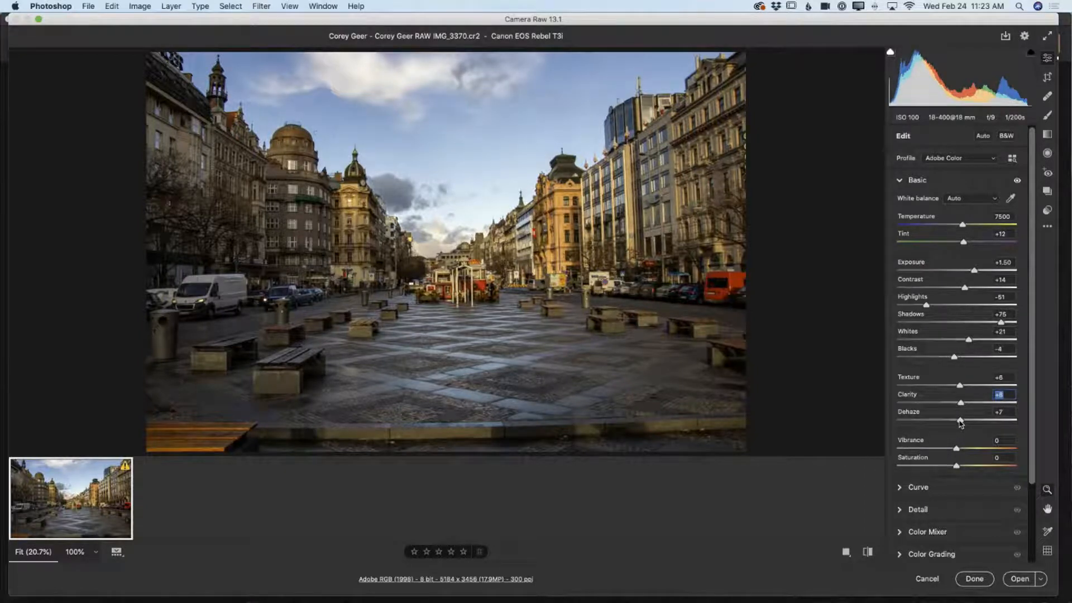
left_click_drag(960, 423, 961, 424)
left_click(961, 423)
- Brighten the parametric tone curve with lights at +22 and darks at +17
scroll(918, 411, "down", 3)
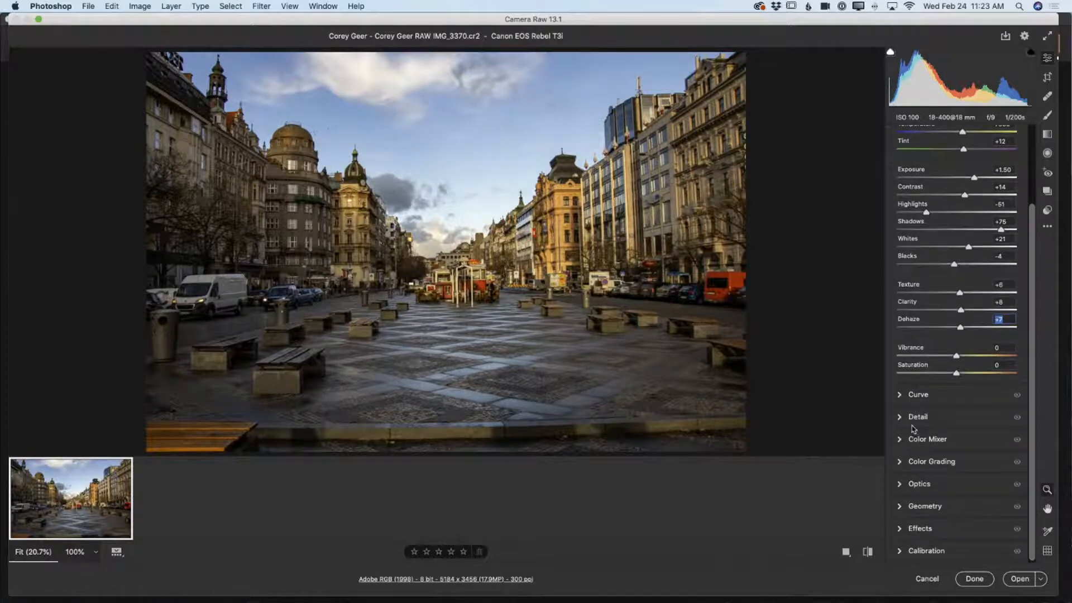
left_click(900, 395)
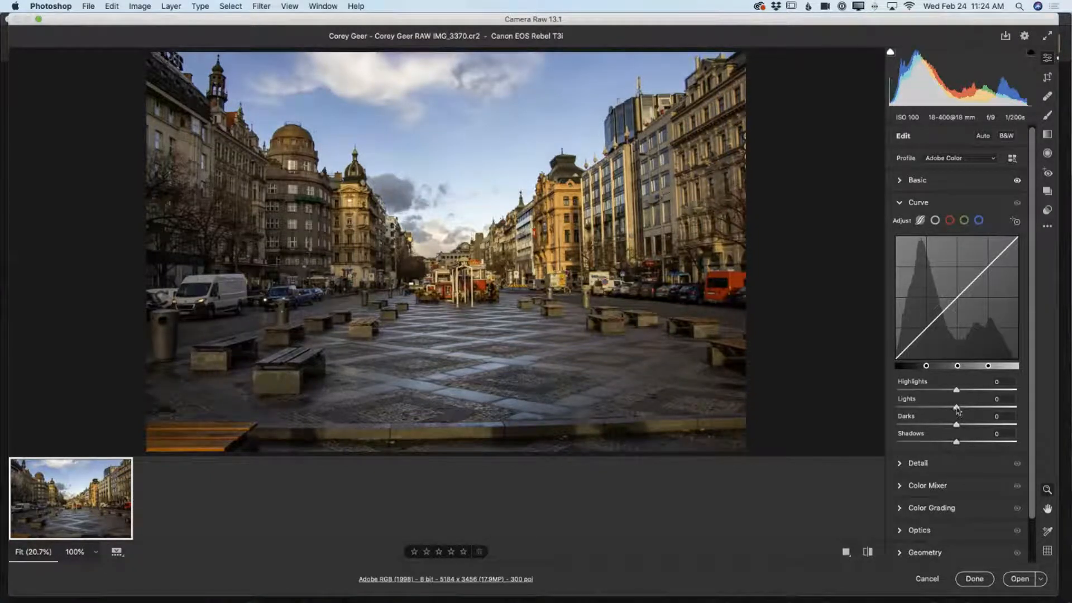
left_click_drag(957, 410, 972, 413)
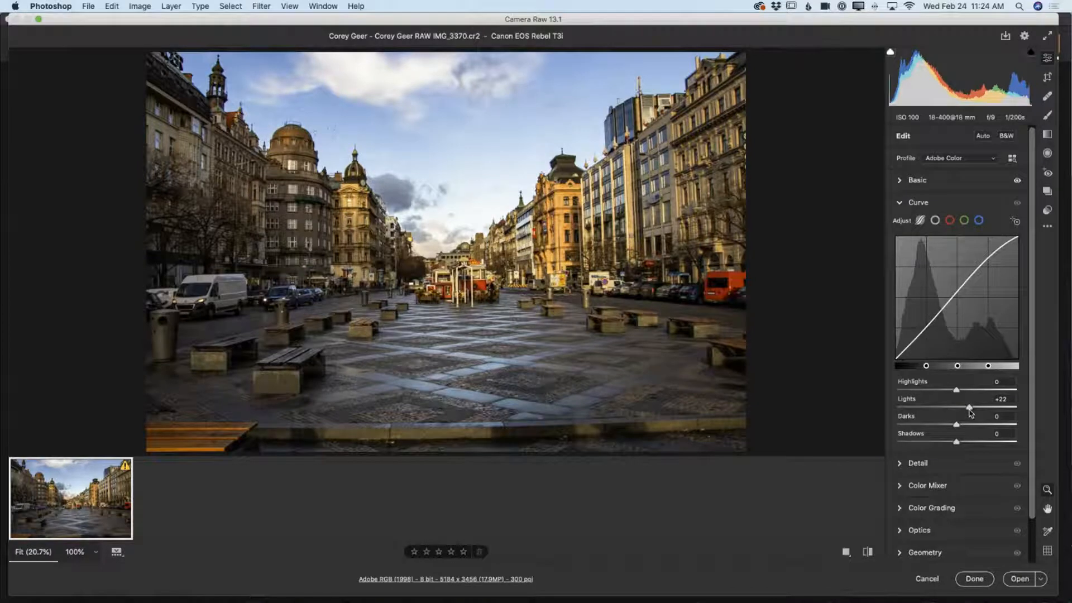
left_click_drag(970, 413, 970, 413)
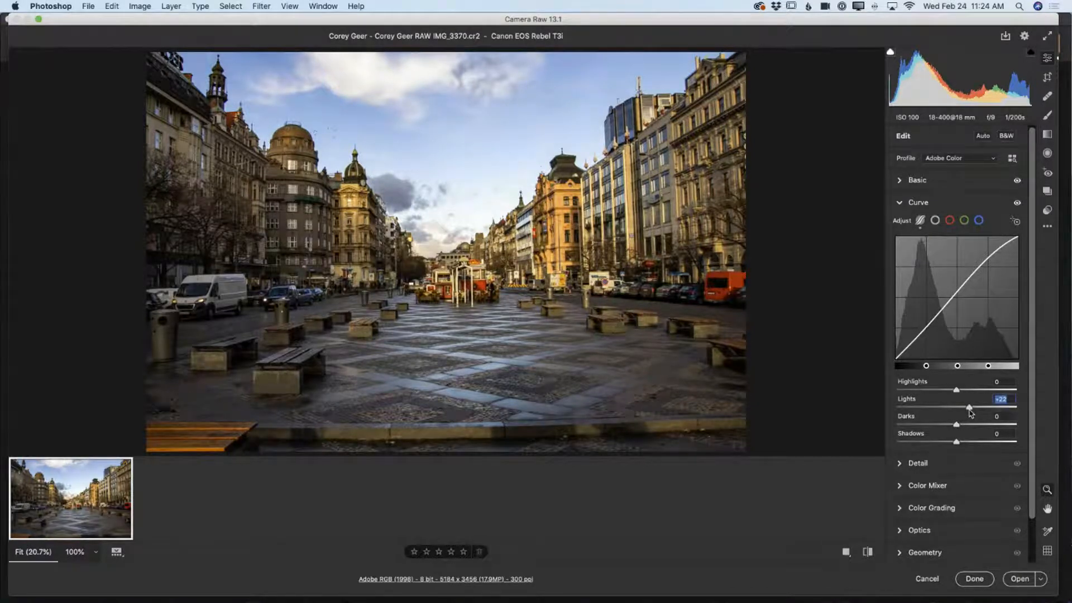
left_click_drag(956, 426, 967, 428)
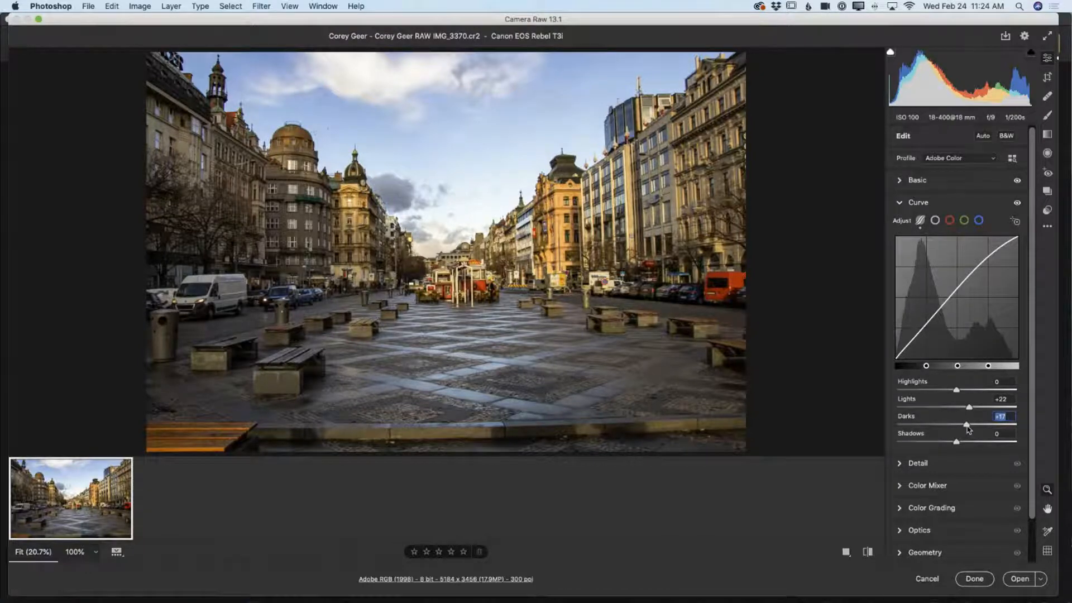
- Look through the calibration settings and try out the vignetting effect on the street photo
scroll(968, 429, "down", 3)
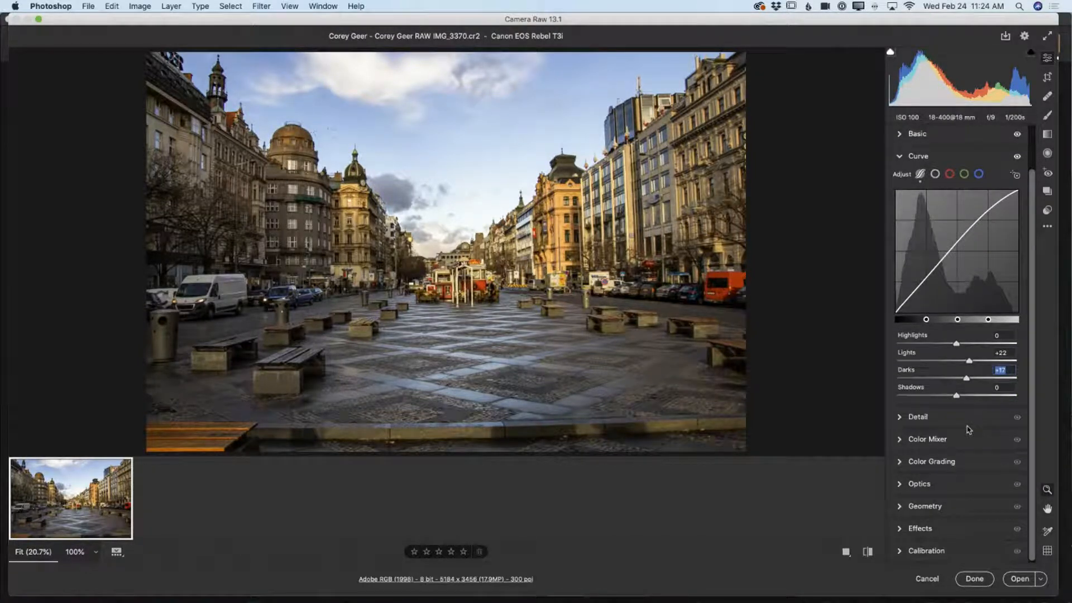
left_click(900, 550)
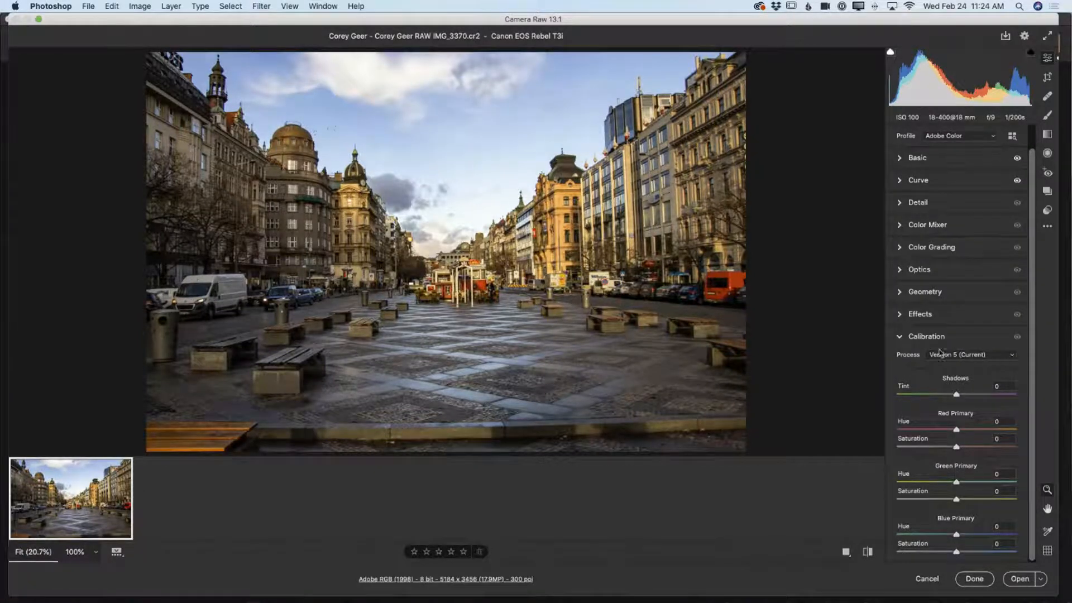
left_click(901, 337)
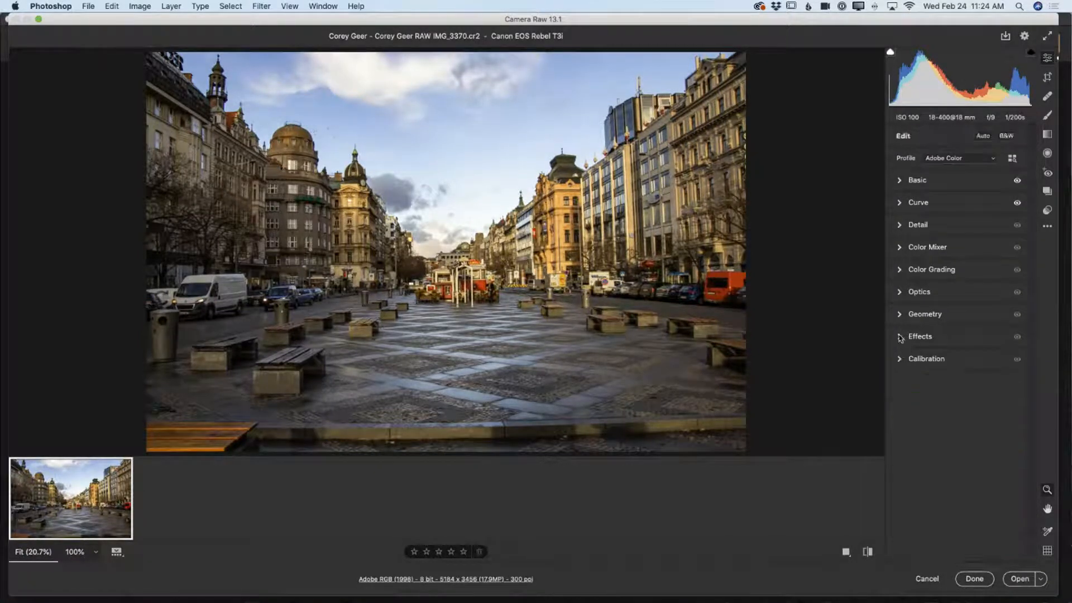
left_click(900, 337)
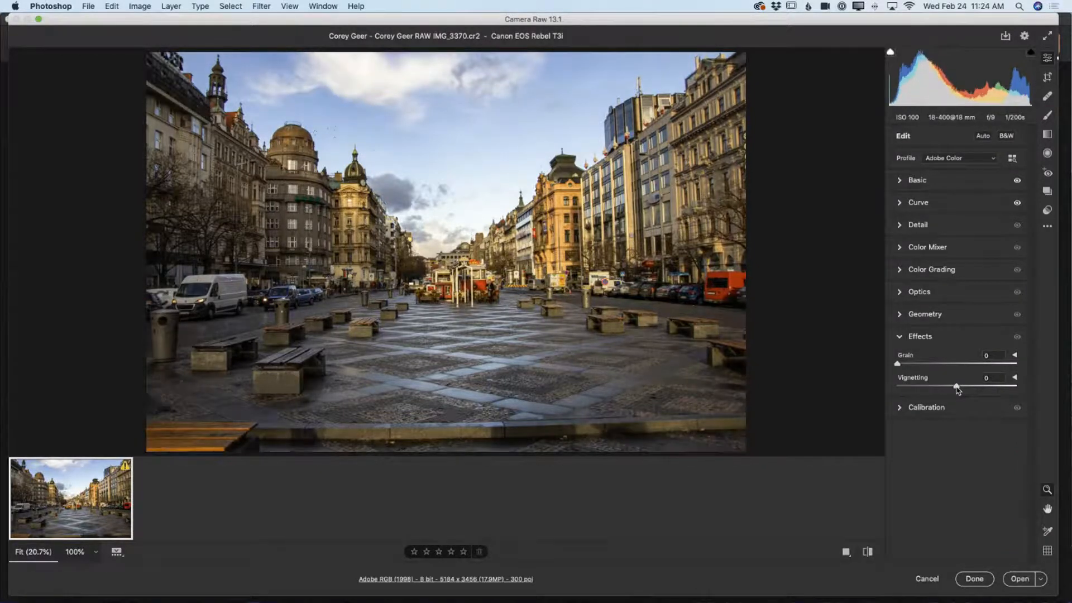
left_click_drag(957, 387, 957, 388)
left_click(957, 389)
- Turn on lens profile corrections in the optics settings
left_click(900, 293)
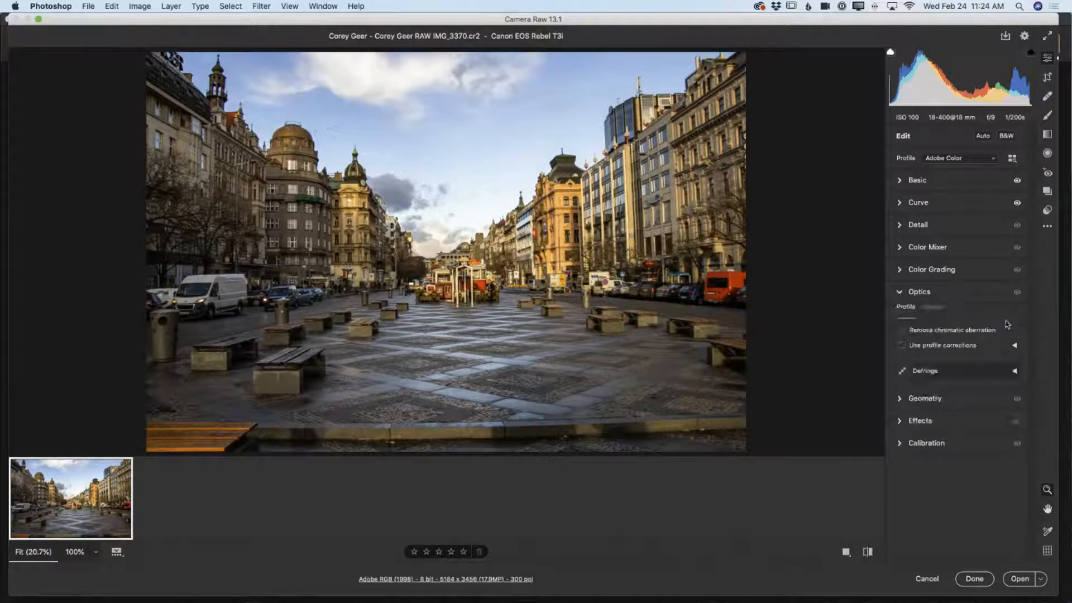
left_click(903, 345)
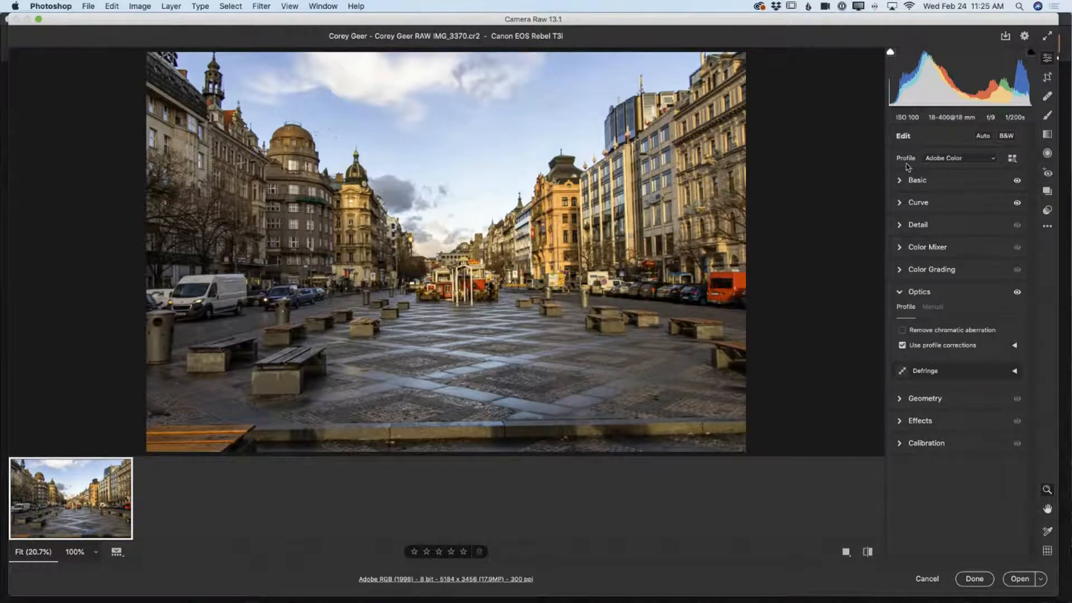
- Try the Adobe Landscape, Adobe Color and Adobe Standard profiles on the street photo
left_click(954, 162)
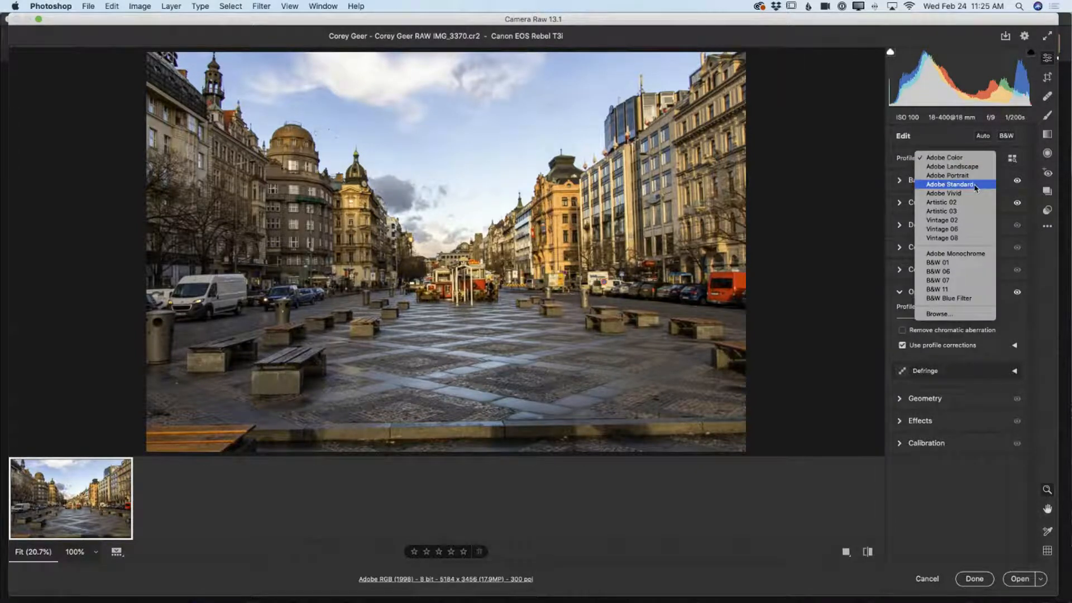
left_click(977, 167)
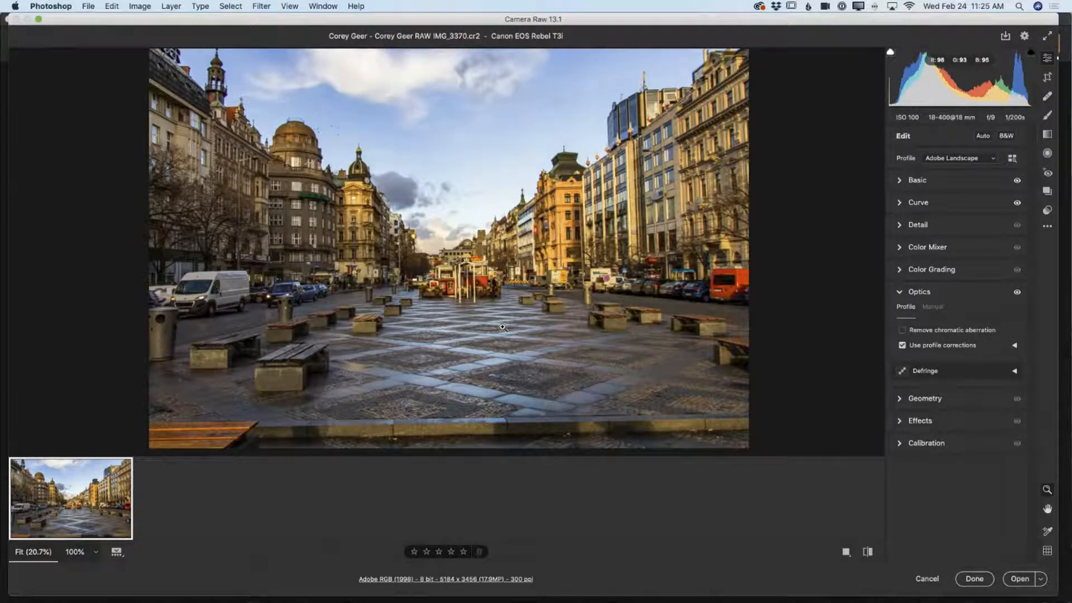
scroll(500, 334, "up", 1)
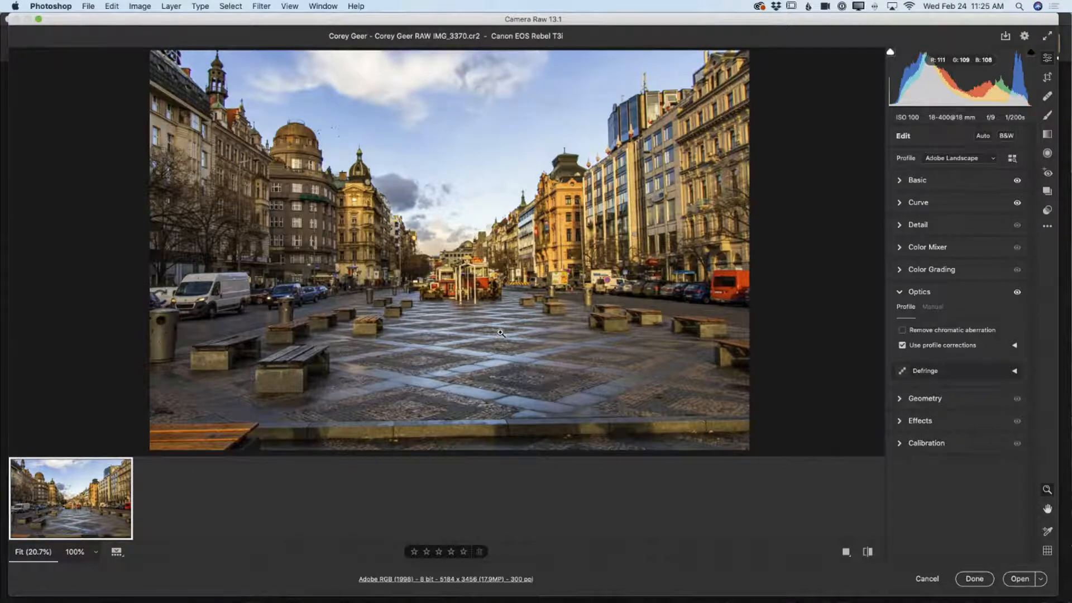
left_click(1013, 160)
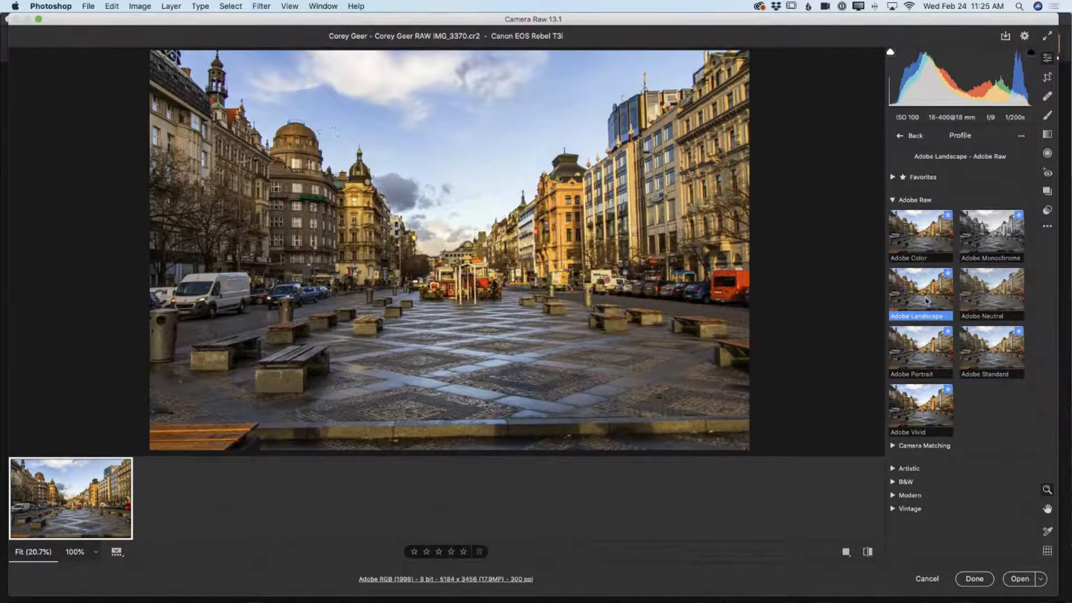
left_click(927, 244)
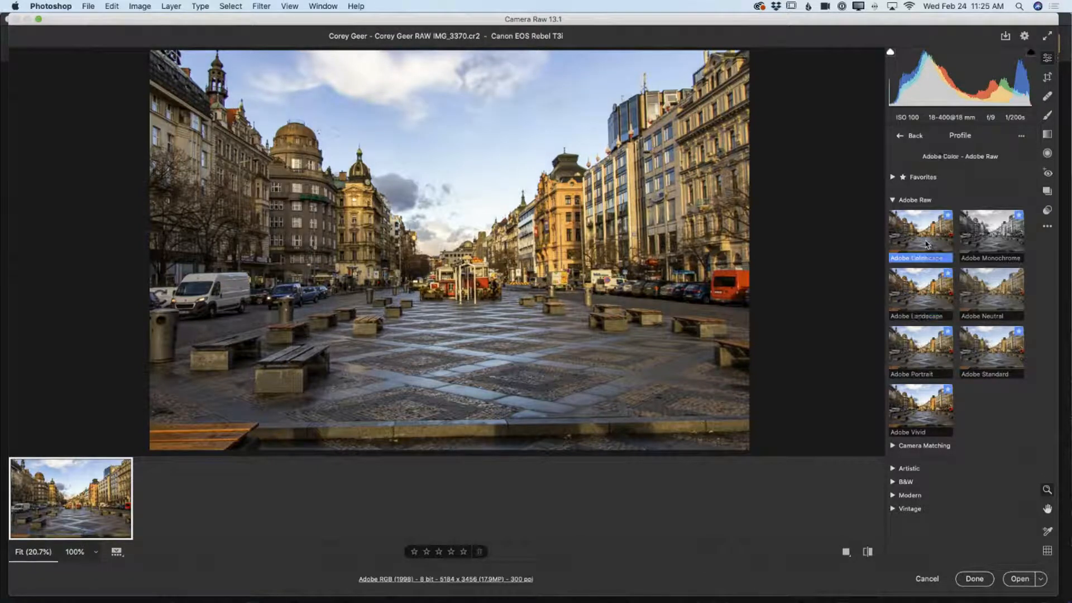
left_click(998, 362)
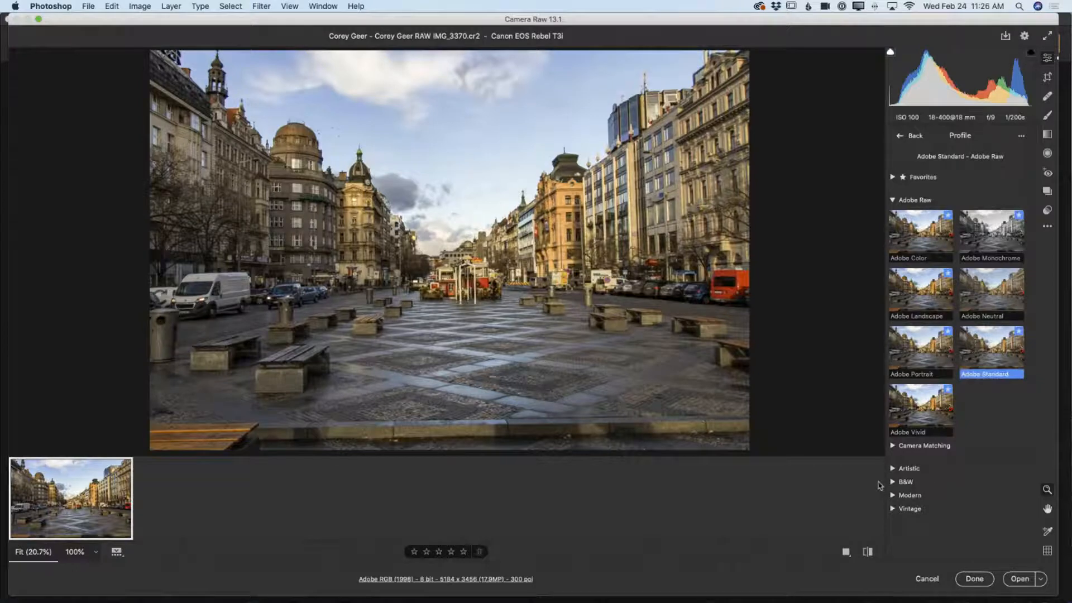
- Apply the Artistic 03 profile to the street photo, set its amount to 78 and return to the edit settings
left_click(893, 469)
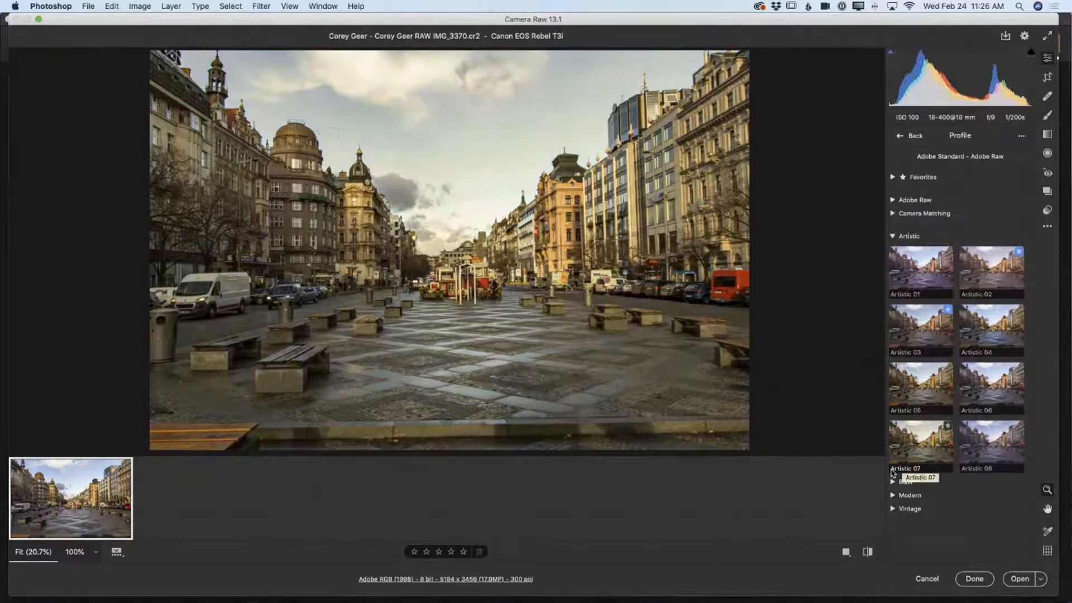
left_click(920, 329)
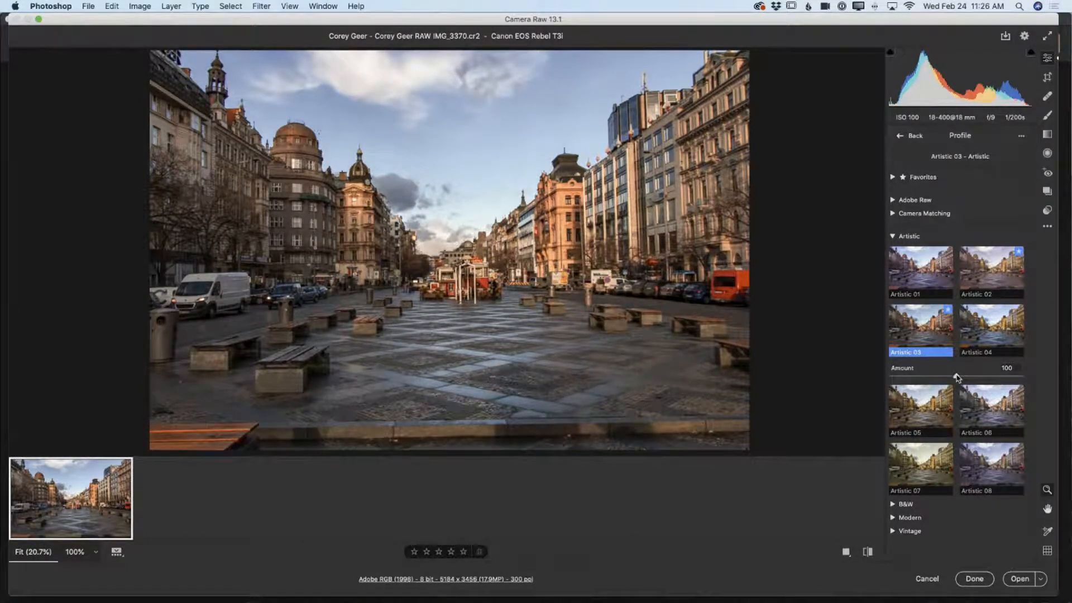
left_click_drag(958, 378, 1039, 378)
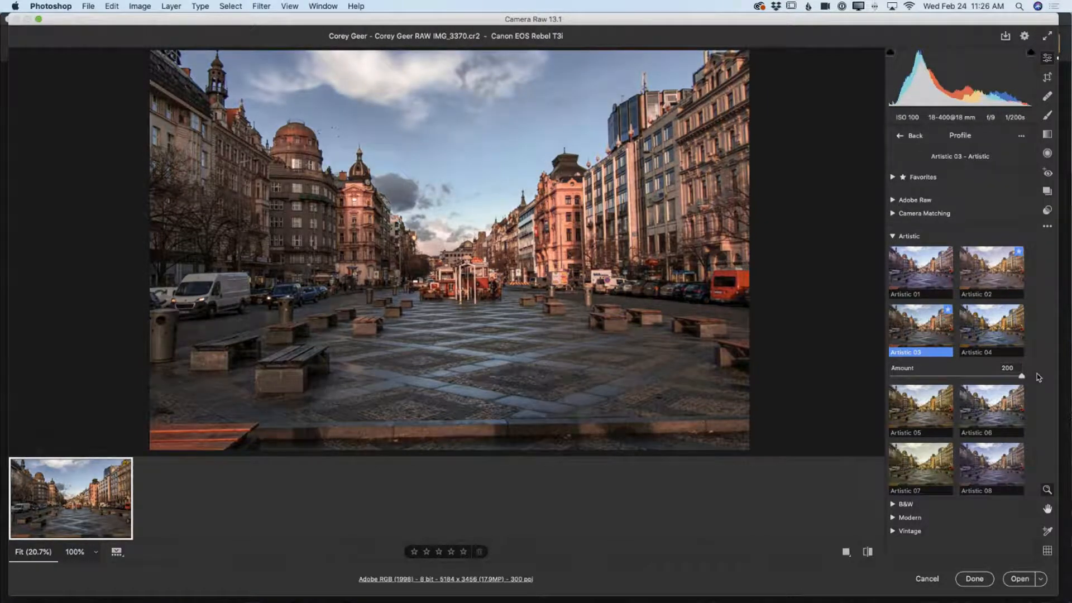
left_click_drag(1023, 380, 944, 376)
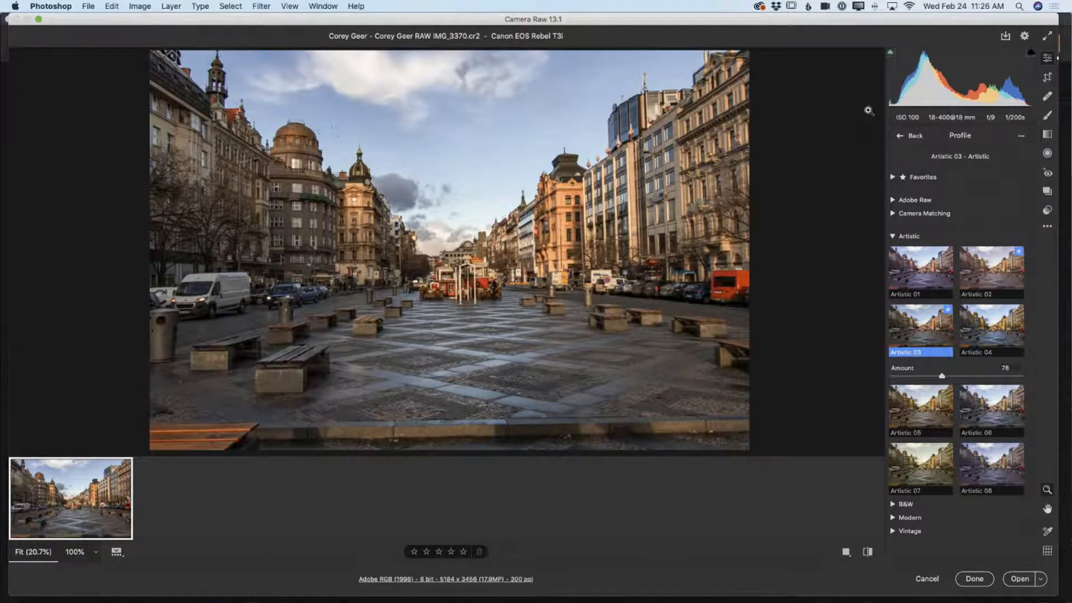
left_click(900, 137)
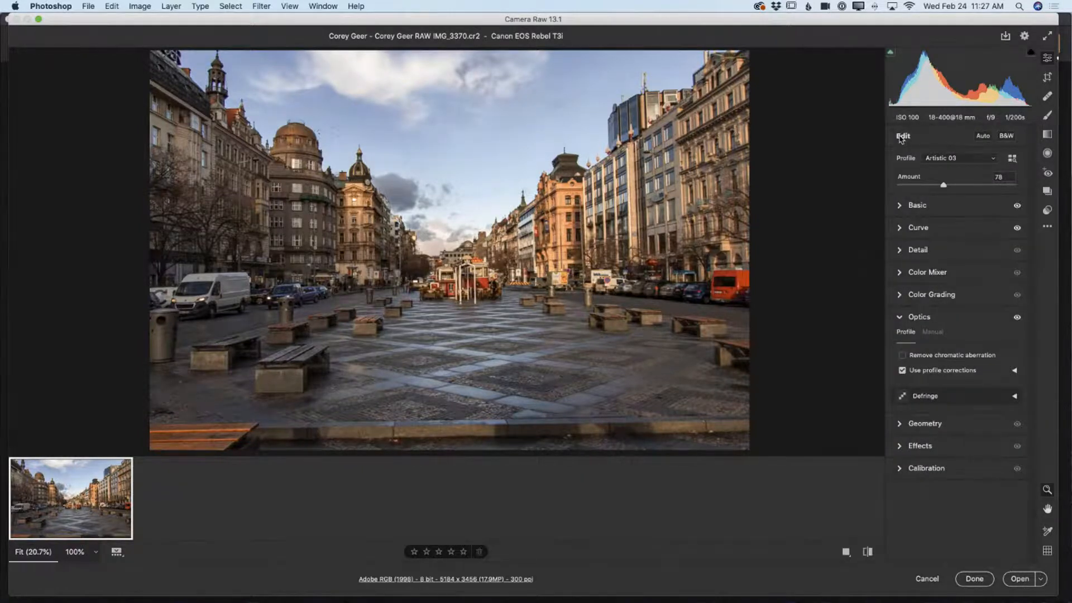
- Raise the street photo's exposure slightly and open the image in Photoshop
left_click(900, 208)
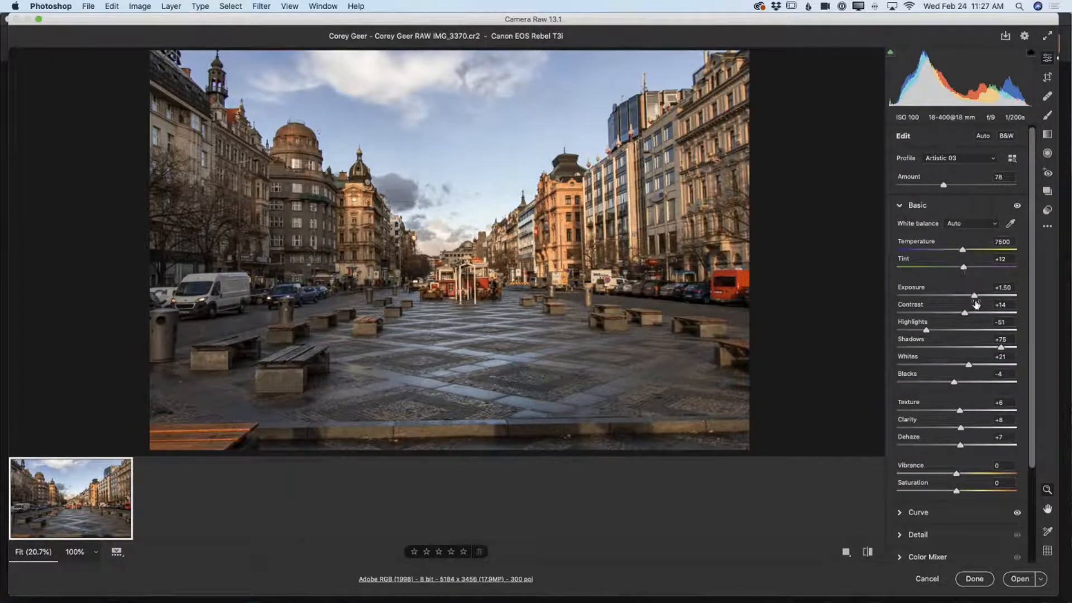
left_click_drag(976, 297, 978, 300)
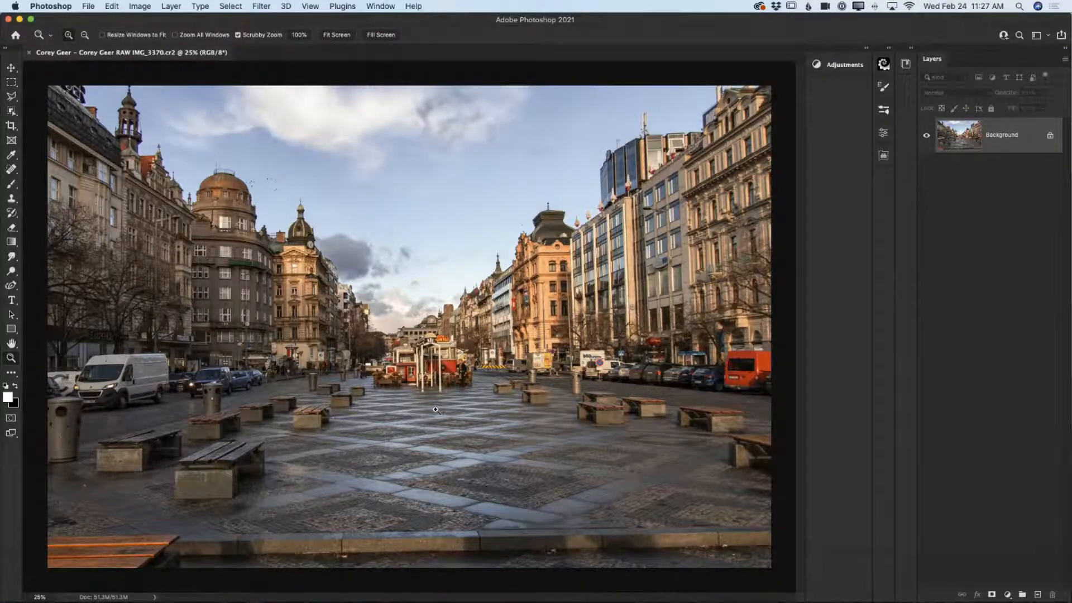
- Close the street photo without saving the changes
left_click(30, 52)
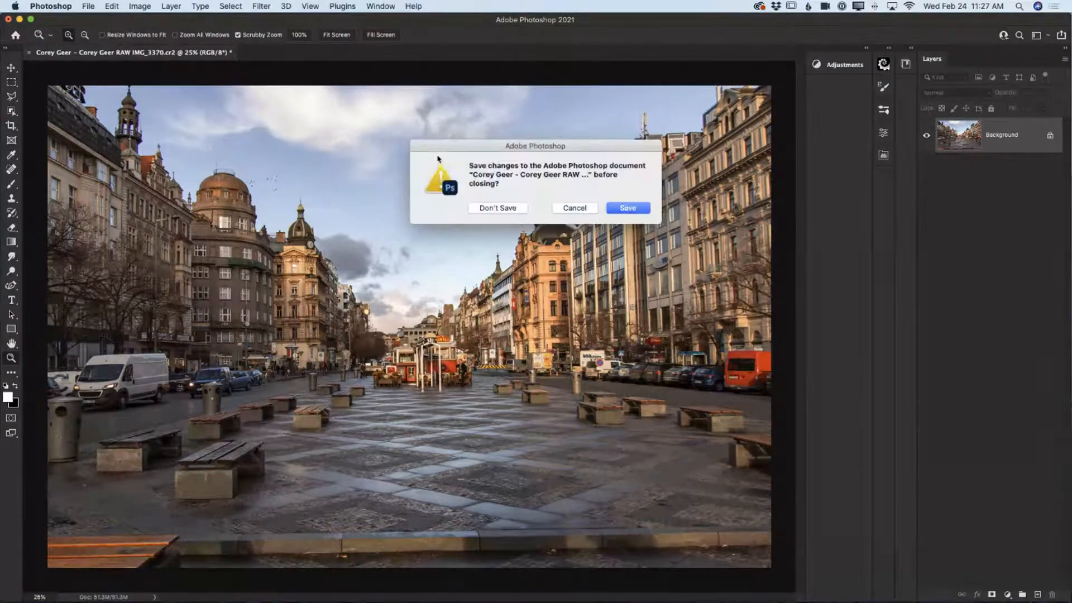
left_click(504, 208)
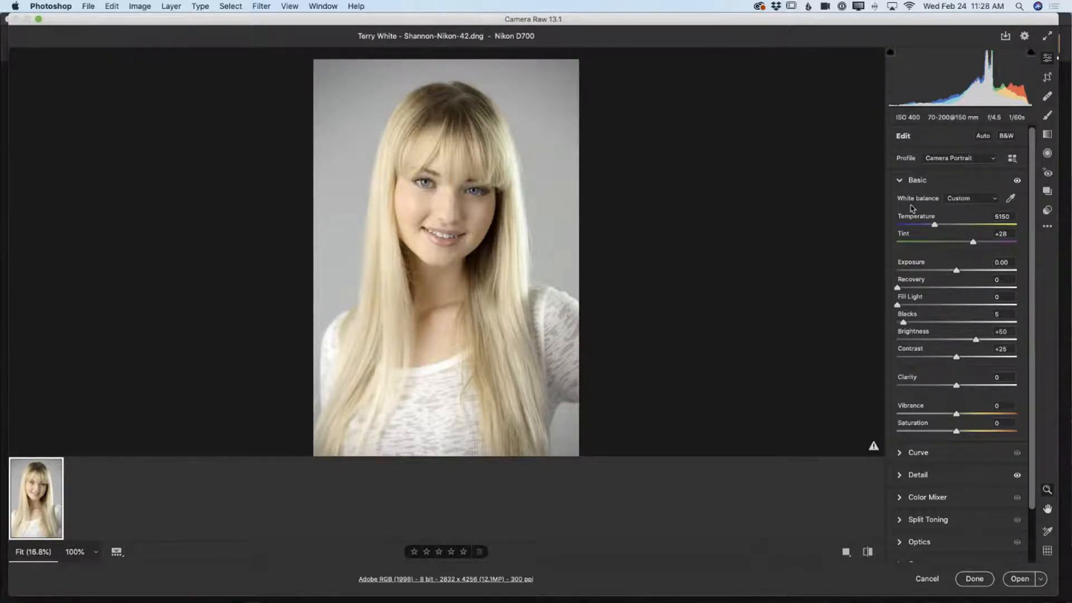
- Set the portrait's white balance to Auto, its recovery to 46 and its fill light to 24 in Camera Raw
left_click(996, 200)
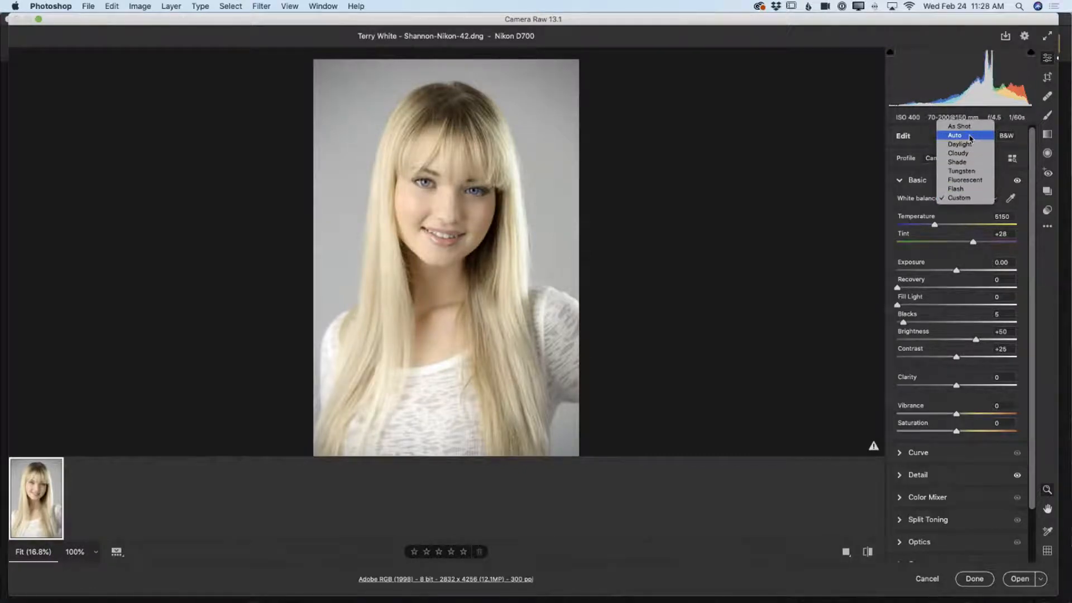
left_click(971, 137)
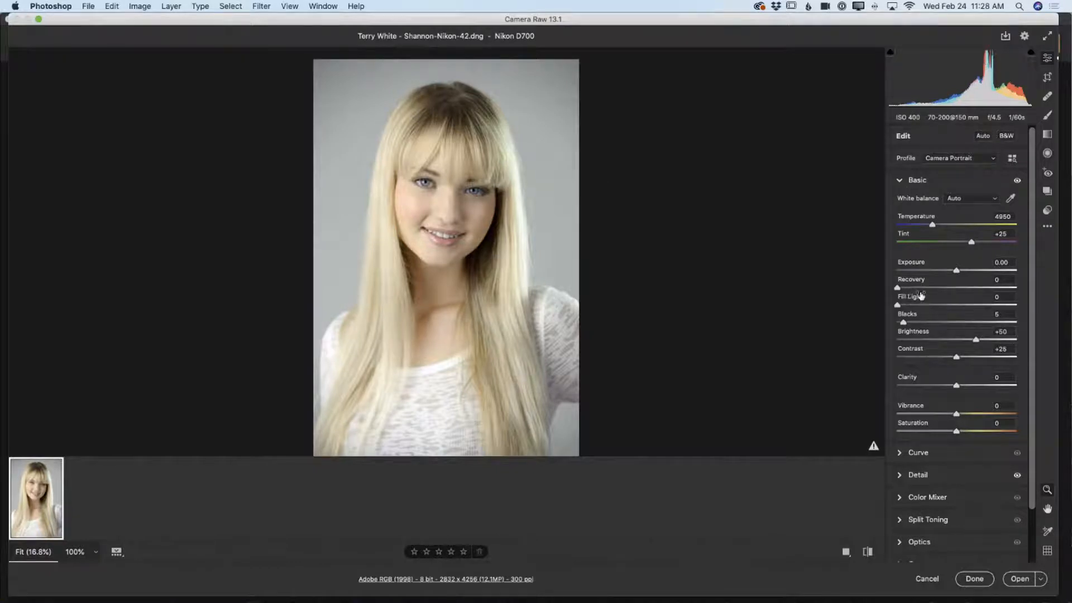
left_click(957, 273)
left_click_drag(942, 289, 926, 307)
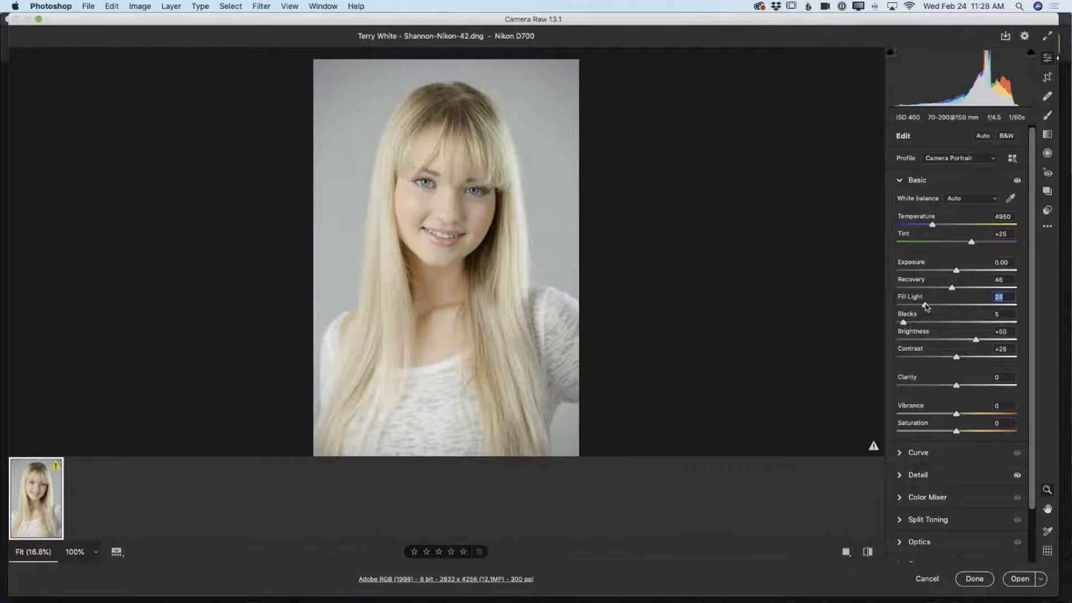
- Set the portrait's brightness to +37 and open it in Photoshop
left_click_drag(976, 342, 973, 342)
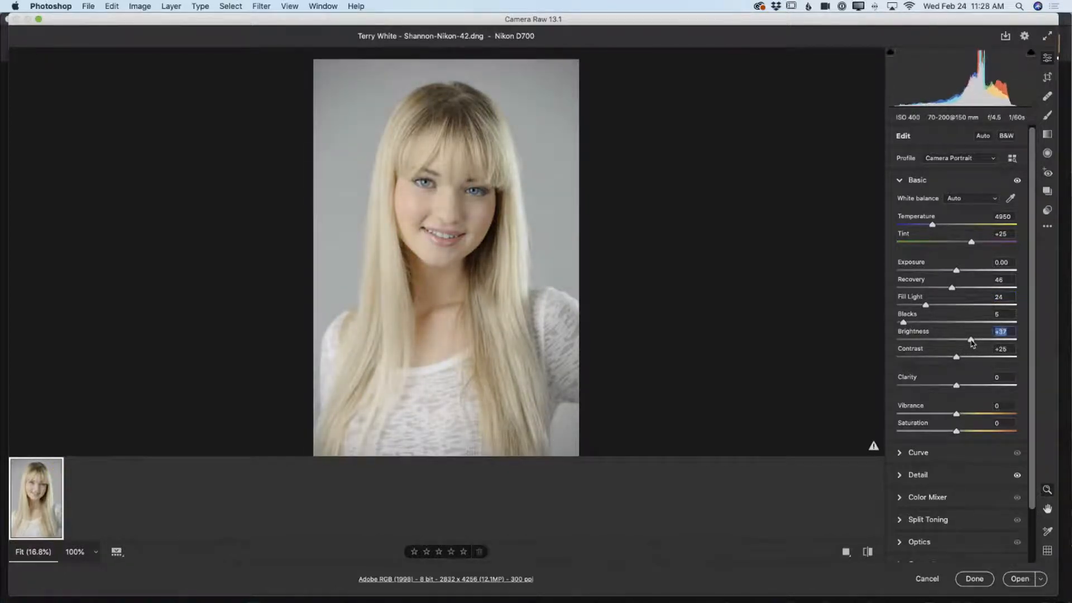
left_click(1023, 580)
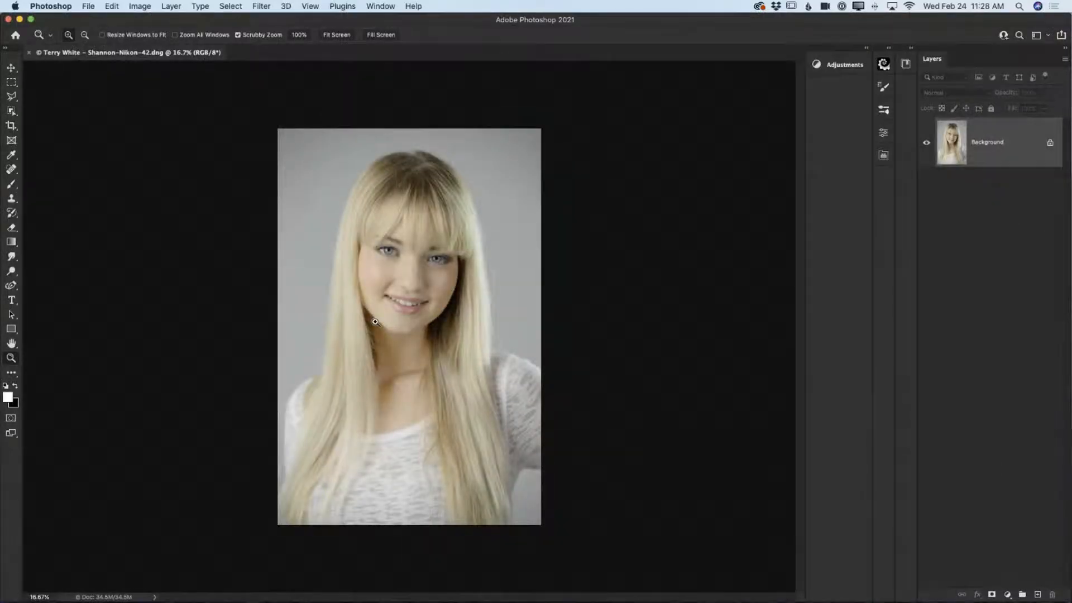
- Enlarge the Spot Healing Brush to size 40 and duplicate the portrait's Background layer for retouching
left_click_drag(391, 255, 427, 318)
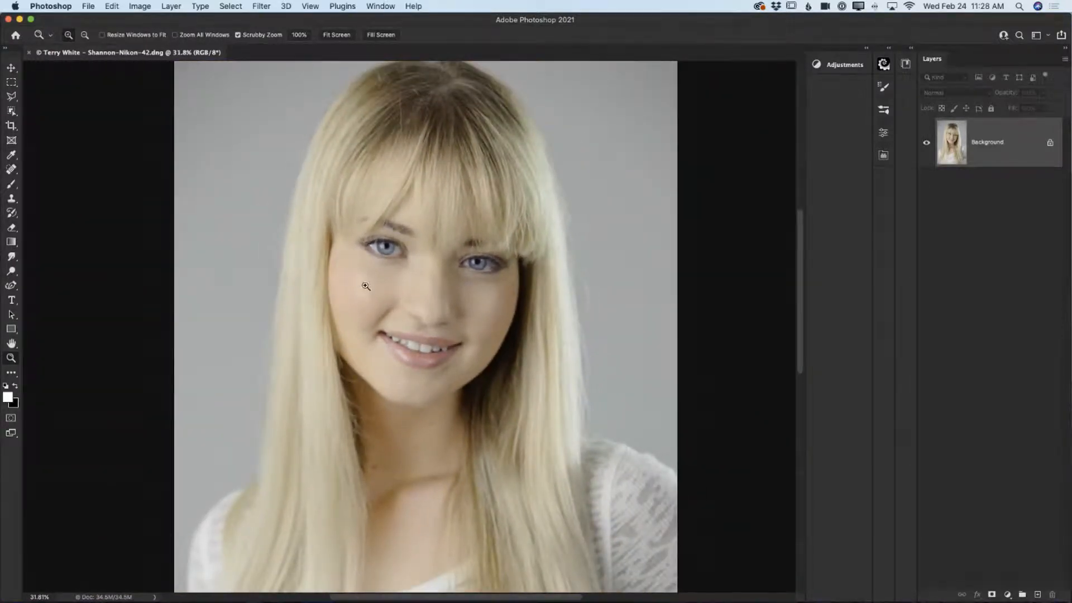
left_click_drag(399, 93, 417, 127)
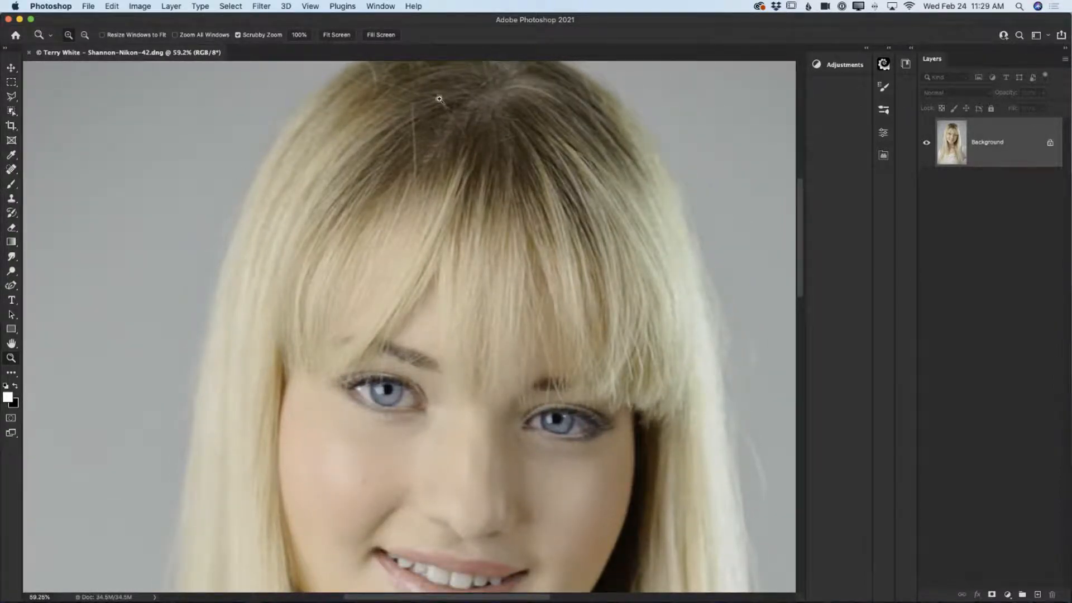
left_click(11, 169)
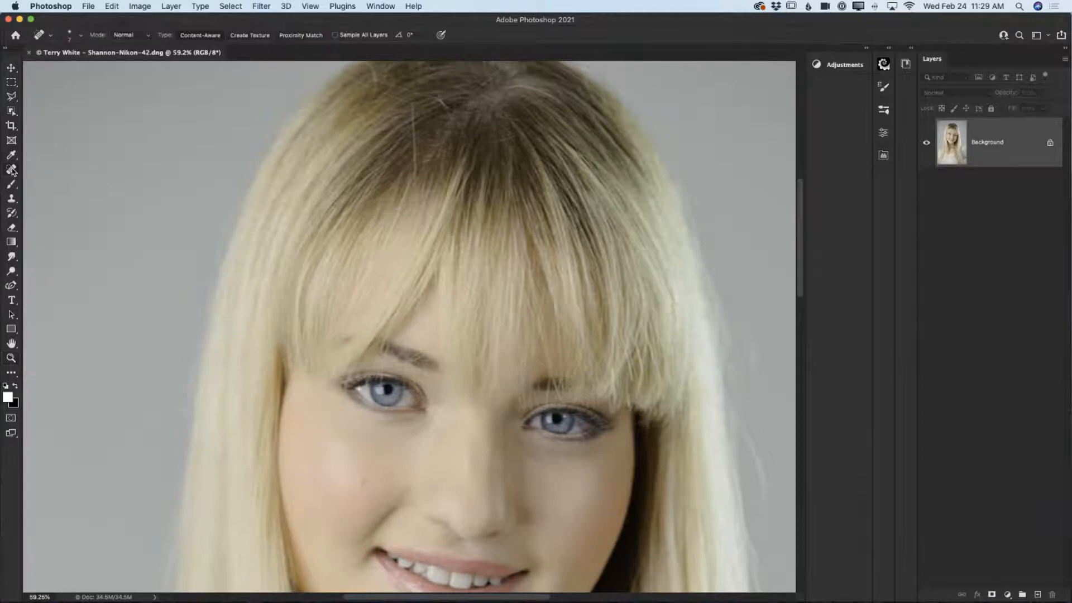
left_click(49, 170)
key("bracketright")
key("bracketright")
key("bracketright")
mouse_move(992, 160)
left_mouse_down()
mouse_move(1036, 421)
mouse_move(1037, 594)
left_mouse_up()
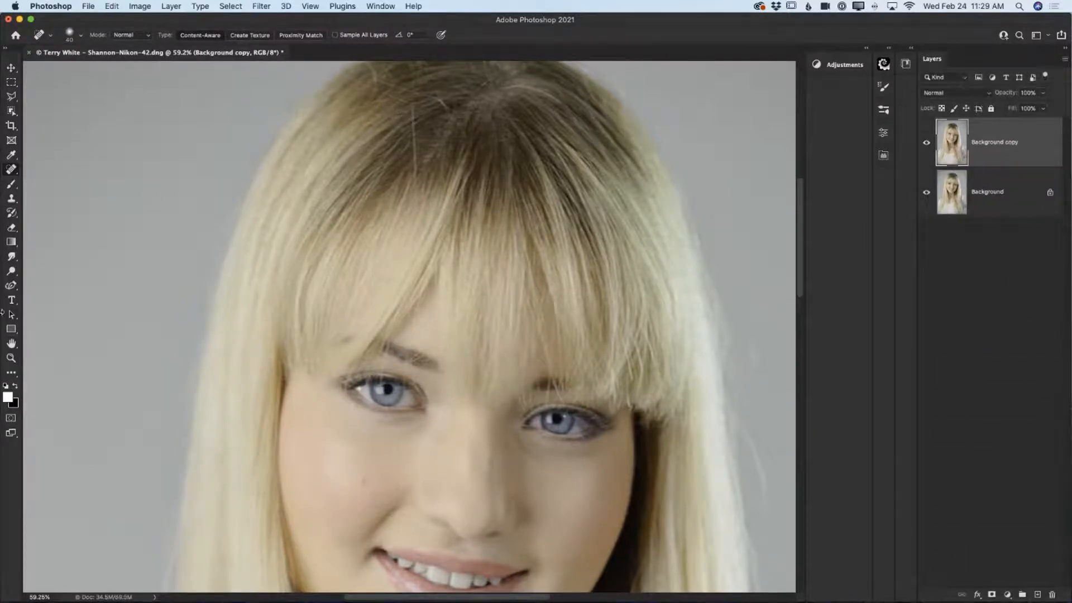
- Reduce the Spot Healing Brush to size 10 for the fine stray hairs at the portrait's crown
left_click(11, 358)
left_click_drag(427, 92, 458, 125)
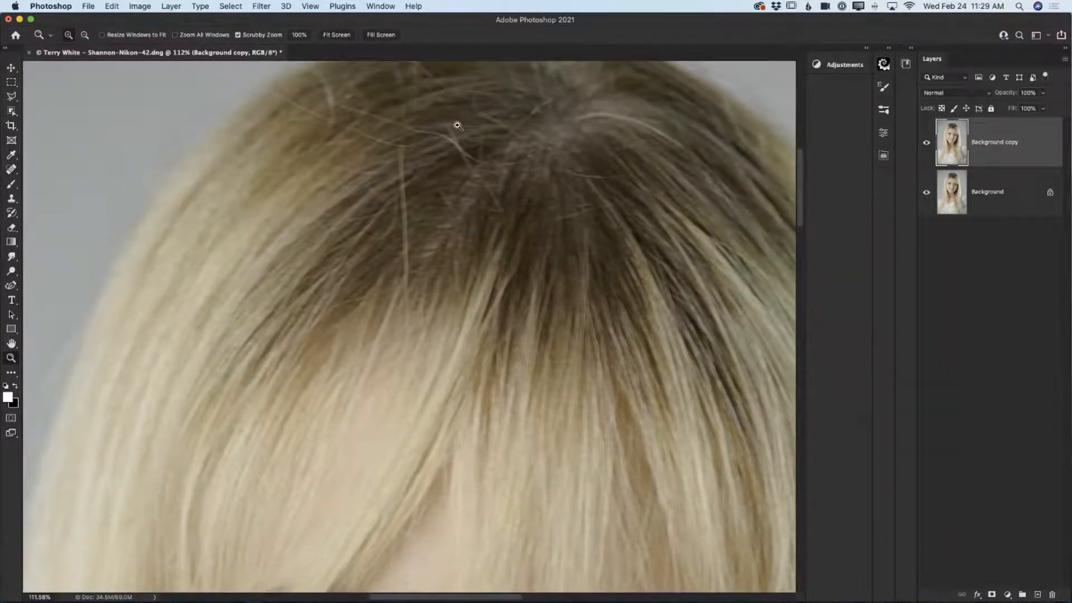
left_click(11, 169)
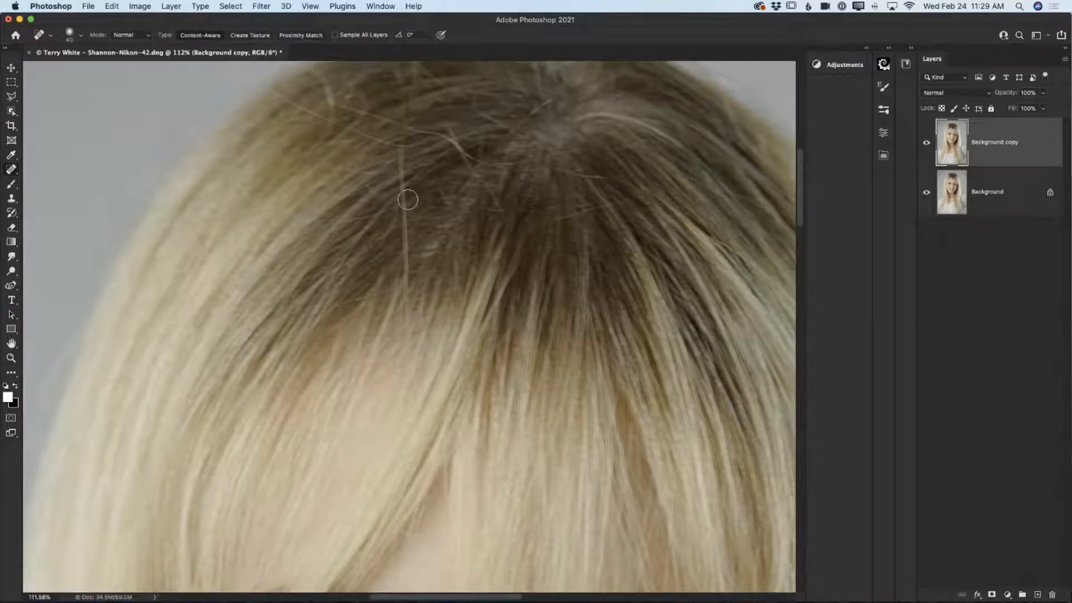
key("bracketleft")
key("bracketleft")
key("bracketleft")
- Try to heal the vertical light strand at the crown with the Spot Healing Brush, and undo the strokes
left_click_drag(396, 179, 397, 180)
left_click(402, 176)
left_click(111, 8)
left_click(119, 22)
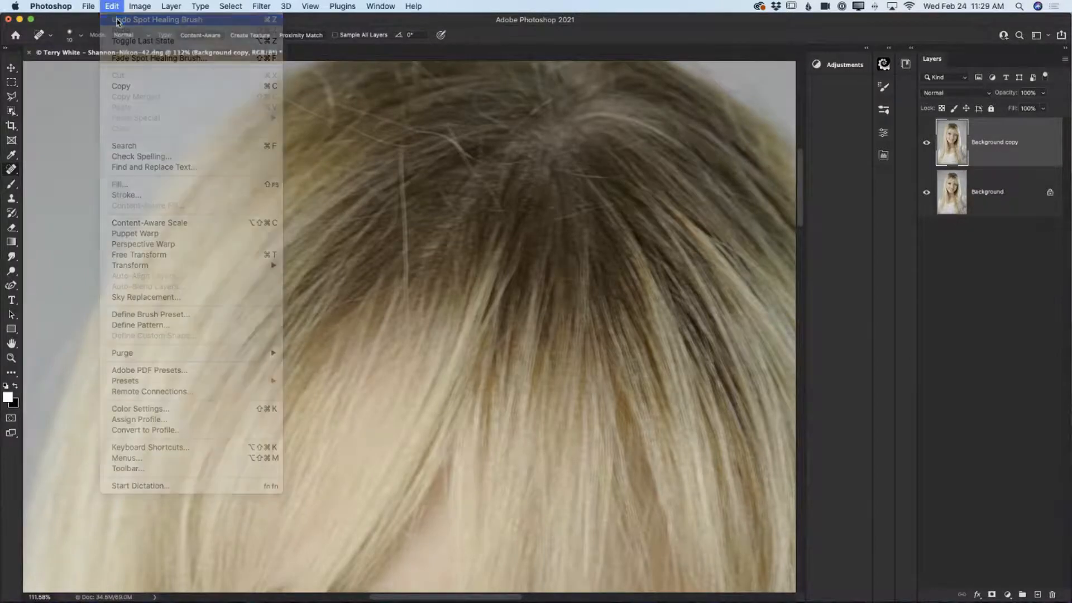
left_click(112, 7)
left_click(119, 22)
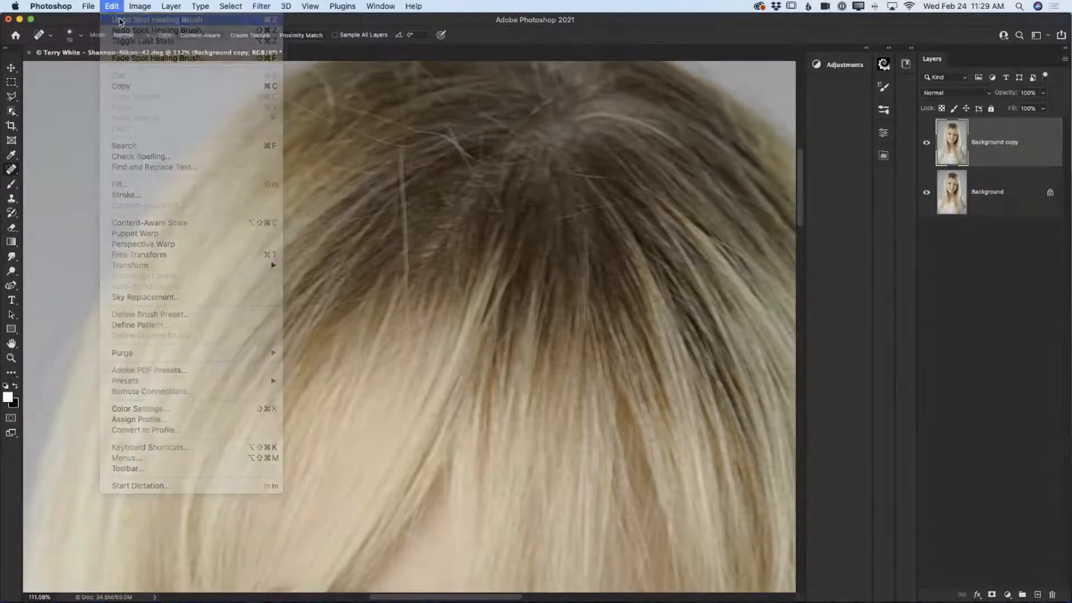
- Try to patch the vertical light strand at the crown with the Patch Tool and clear the selection
left_click(14, 170)
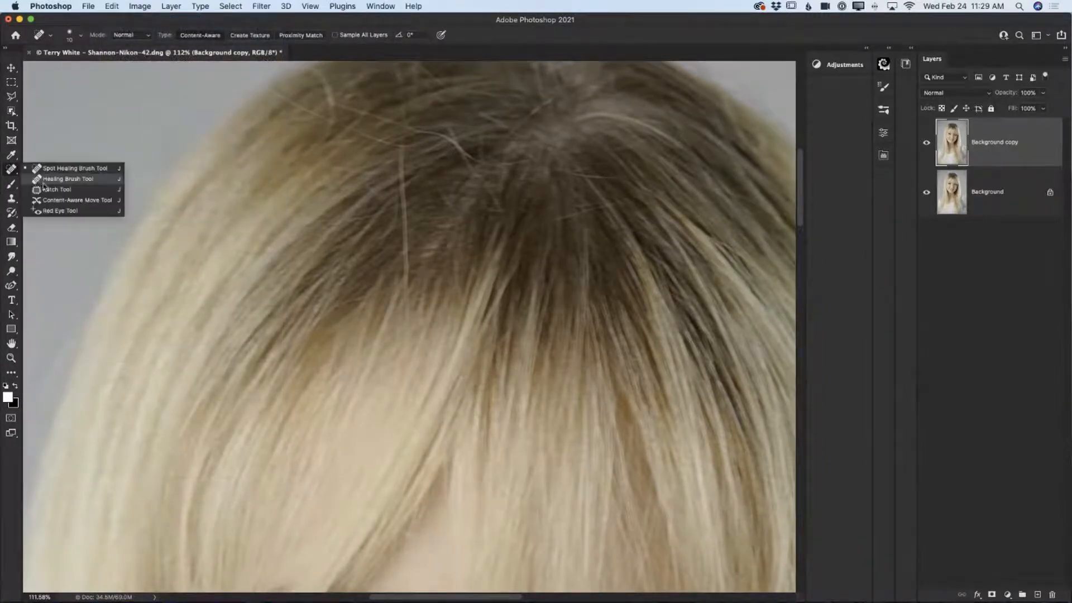
left_click(56, 190)
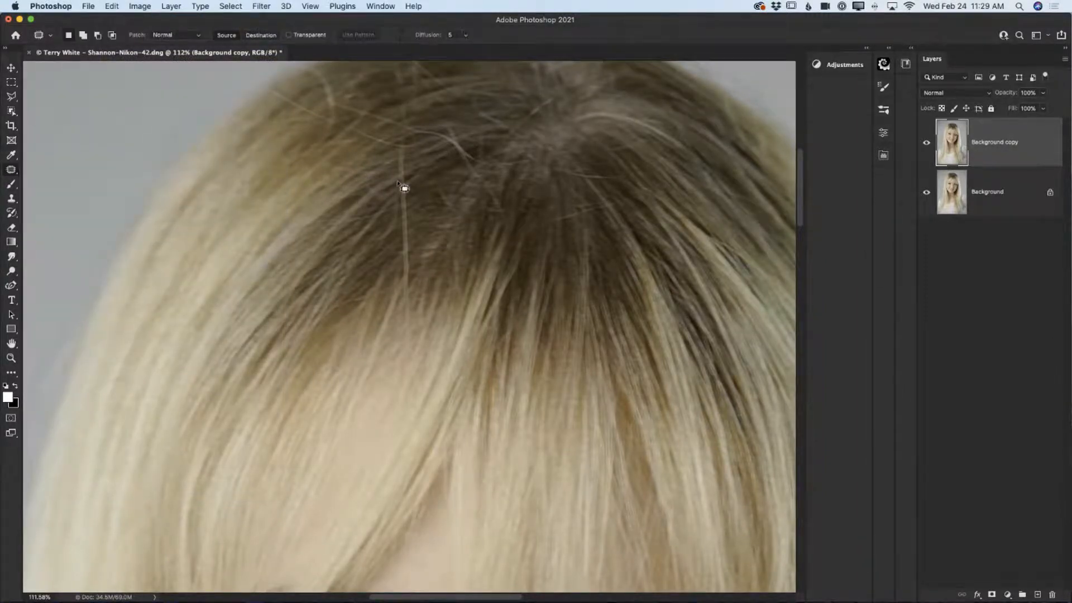
mouse_move(398, 180)
left_mouse_down()
mouse_move(390, 211)
mouse_move(414, 192)
left_mouse_up()
key("super+d")
key("super+d")
- Try short Spot Healing Brush strokes below the diagonal stray hair on the crown, undoing the first attempt
right_click(11, 170)
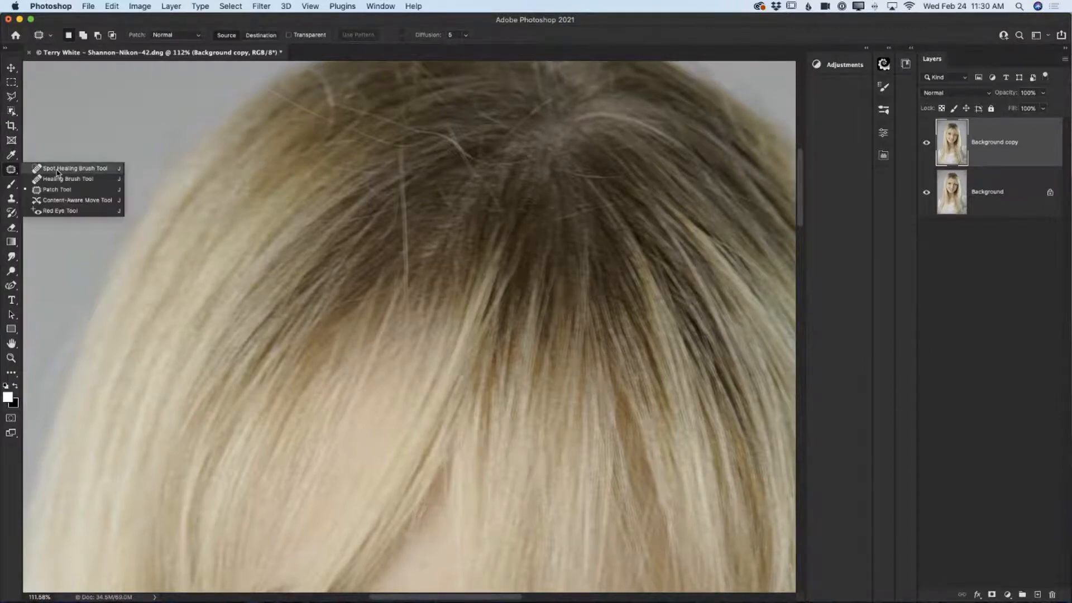
left_click(56, 166)
left_click_drag(362, 134, 388, 145)
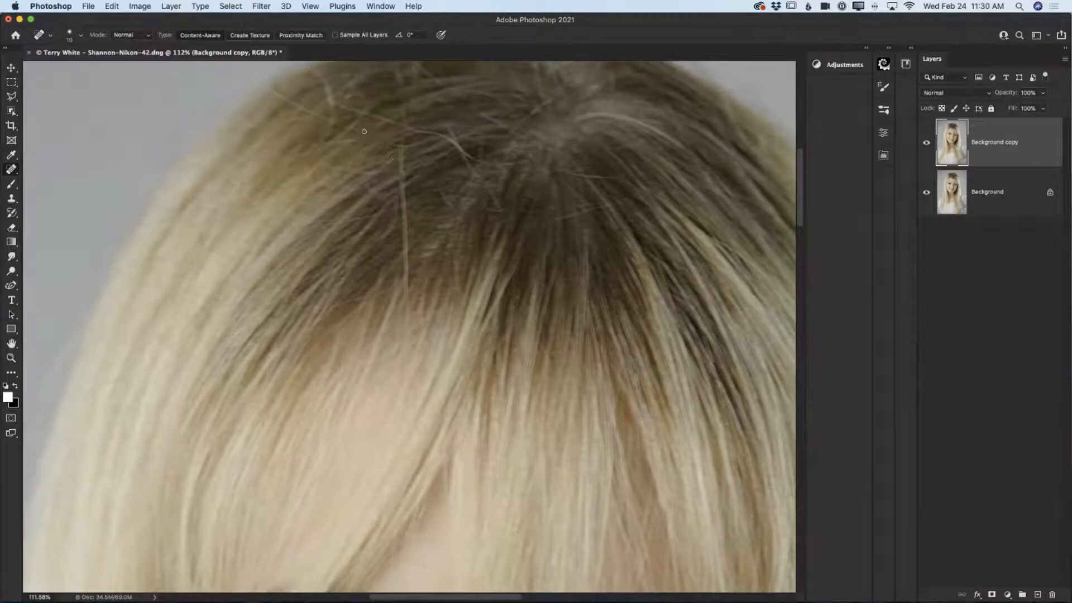
left_click(114, 7)
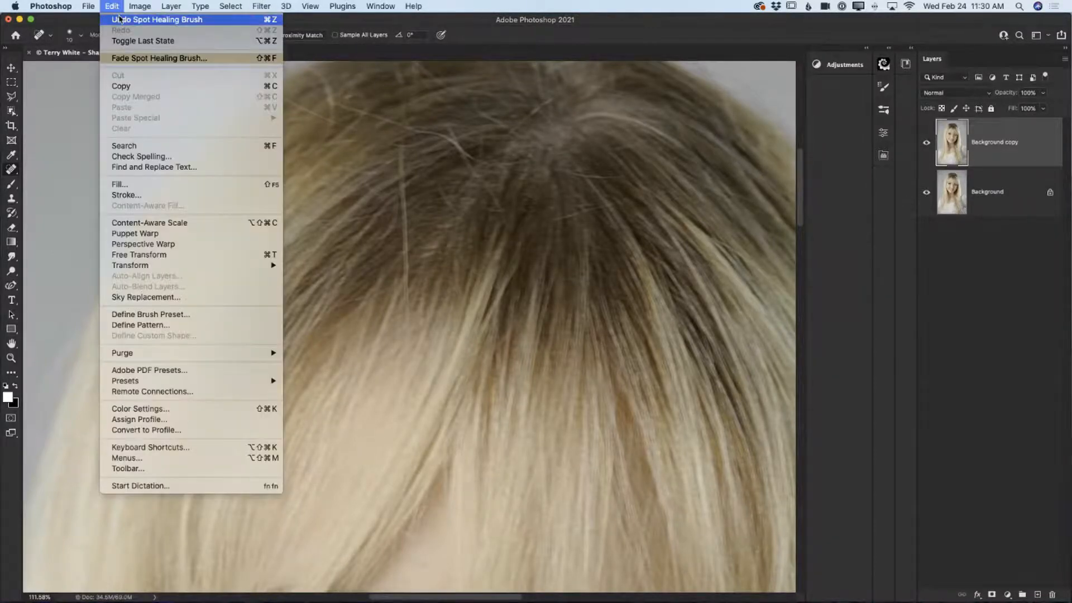
left_click(119, 20)
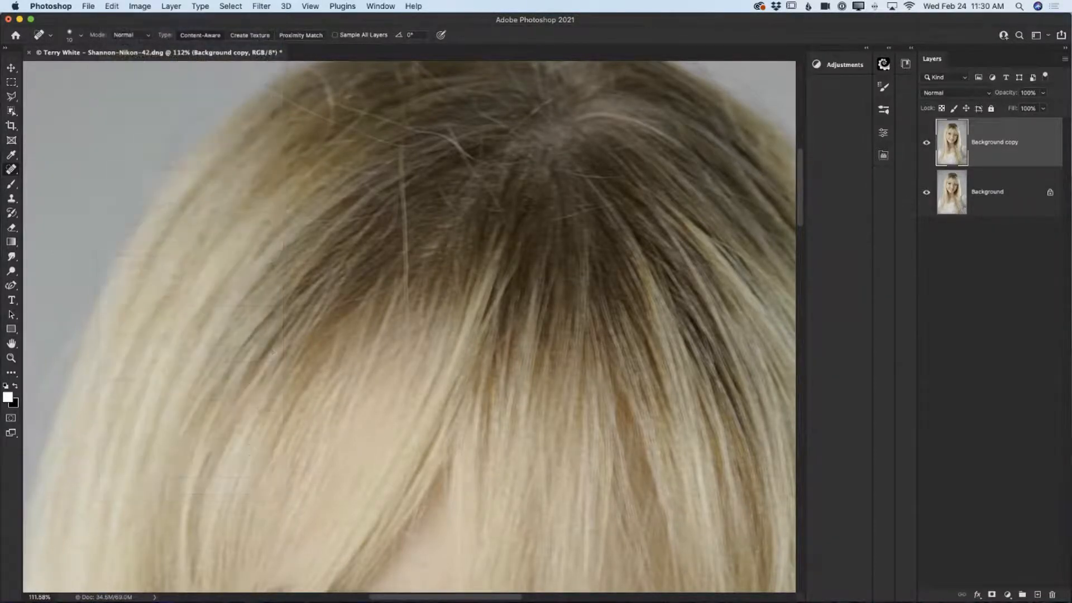
left_click(358, 132)
left_click_drag(356, 151, 380, 142)
left_click(355, 130)
left_click_drag(378, 141, 401, 146)
- Try to outline a small area beside the diagonal stray hair with the Patch Tool
right_click(12, 169)
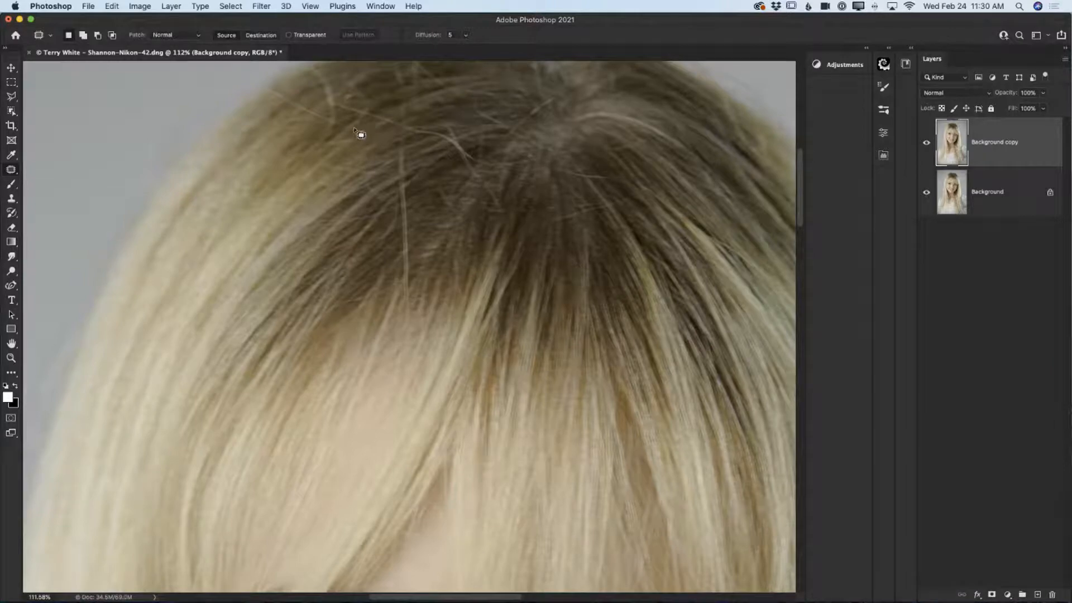
mouse_move(367, 127)
left_mouse_down()
mouse_move(378, 139)
mouse_move(363, 143)
mouse_move(370, 134)
left_mouse_up()
left_click(386, 140)
mouse_move(369, 129)
left_mouse_down()
mouse_move(383, 125)
mouse_move(380, 133)
left_mouse_up()
left_click(375, 147)
- Remove the light flyaway hairs next to the parting at the crown with the Spot Healing Brush
left_click(10, 170)
left_click(47, 165)
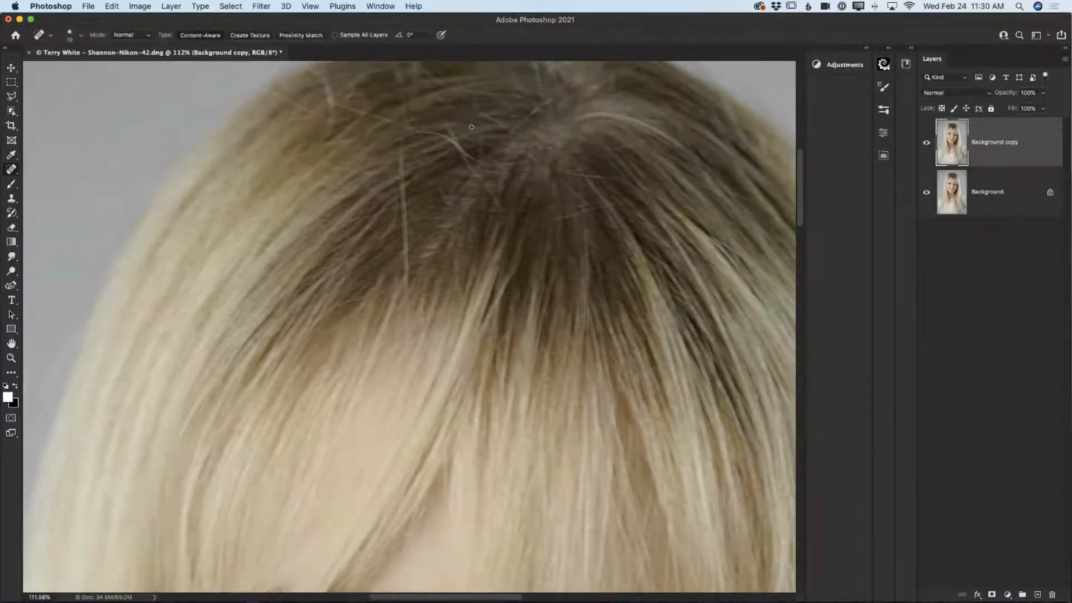
mouse_move(448, 126)
left_mouse_down()
mouse_move(474, 154)
mouse_move(450, 132)
mouse_move(470, 152)
mouse_move(416, 135)
mouse_move(446, 136)
mouse_move(475, 161)
left_mouse_up()
left_click_drag(475, 109, 503, 127)
left_click_drag(550, 99, 526, 120)
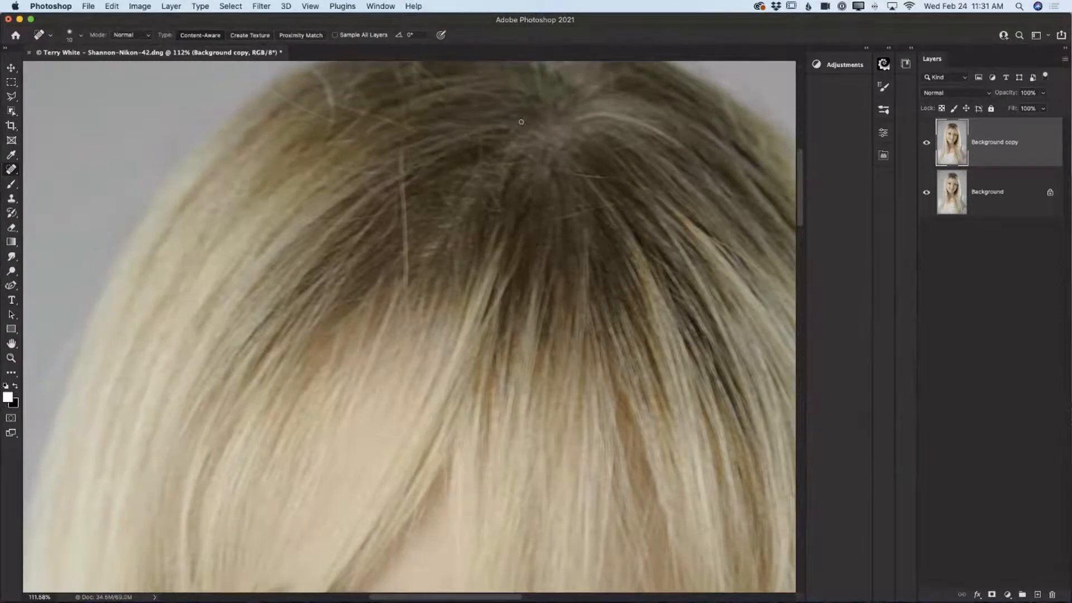
- Heal the remaining stray hairs below the parting, including the long diagonal hair and the vertical strand above the fringe
mouse_move(556, 170)
left_mouse_down()
mouse_move(626, 178)
mouse_move(604, 215)
mouse_move(612, 203)
mouse_move(544, 222)
mouse_move(569, 211)
left_mouse_up()
left_click_drag(494, 210, 506, 210)
mouse_move(337, 103)
left_mouse_down()
mouse_move(423, 135)
mouse_move(400, 165)
mouse_move(412, 268)
left_mouse_up()
left_click_drag(398, 207, 387, 241)
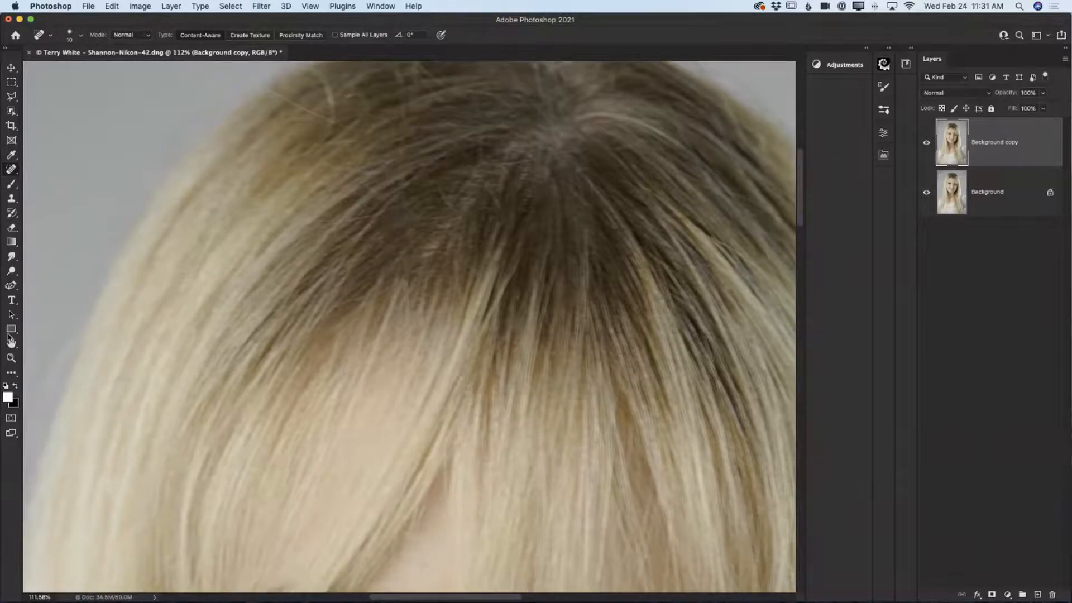
left_click(11, 358)
left_click_drag(468, 356, 401, 338)
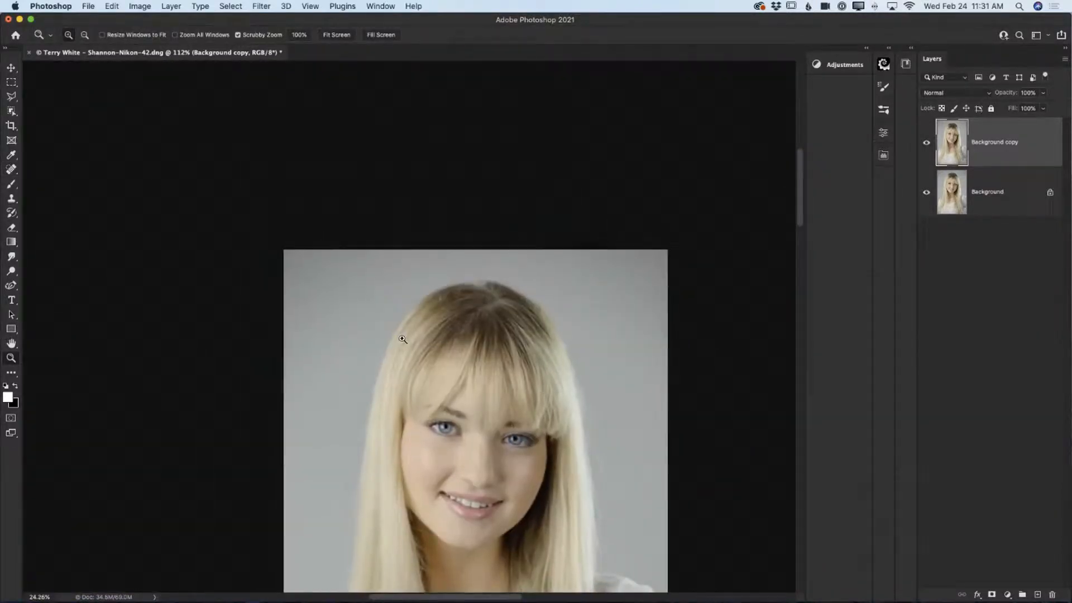
scroll(437, 353, "down", 6)
scroll(437, 353, "down", 3)
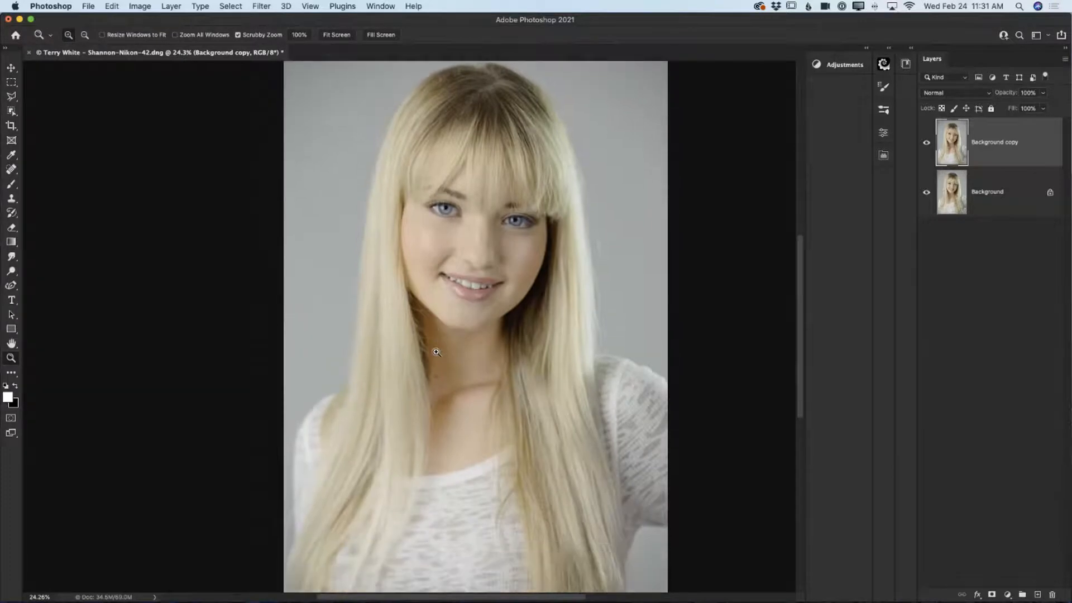
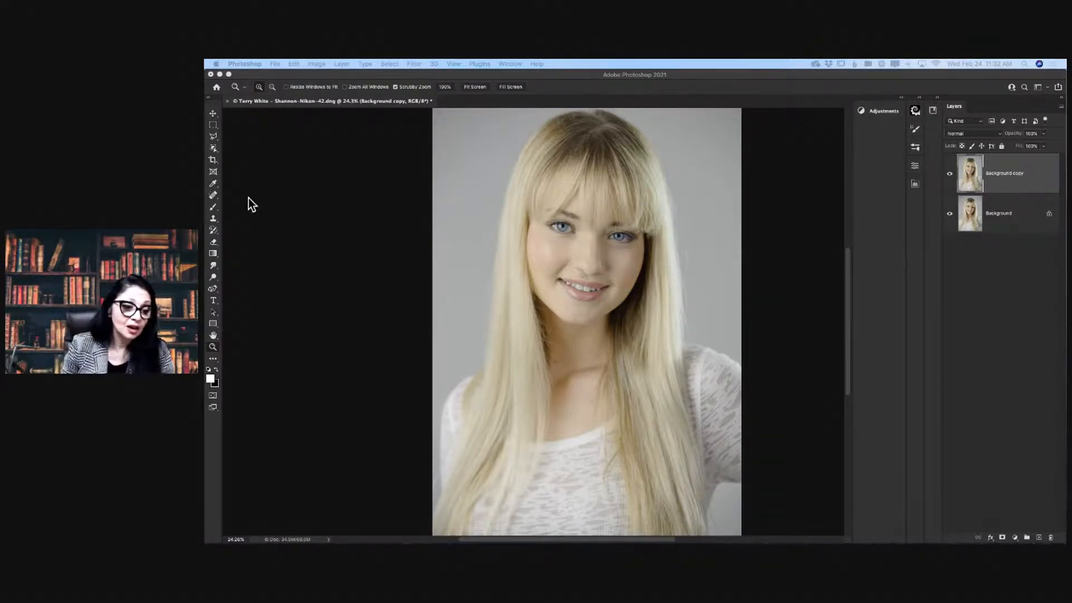
- Remove the stray hairs that cross the neck below the jaw with a small Spot Healing Brush
left_click(214, 347)
left_click_drag(549, 316, 598, 357)
scroll(598, 357, "up", 5)
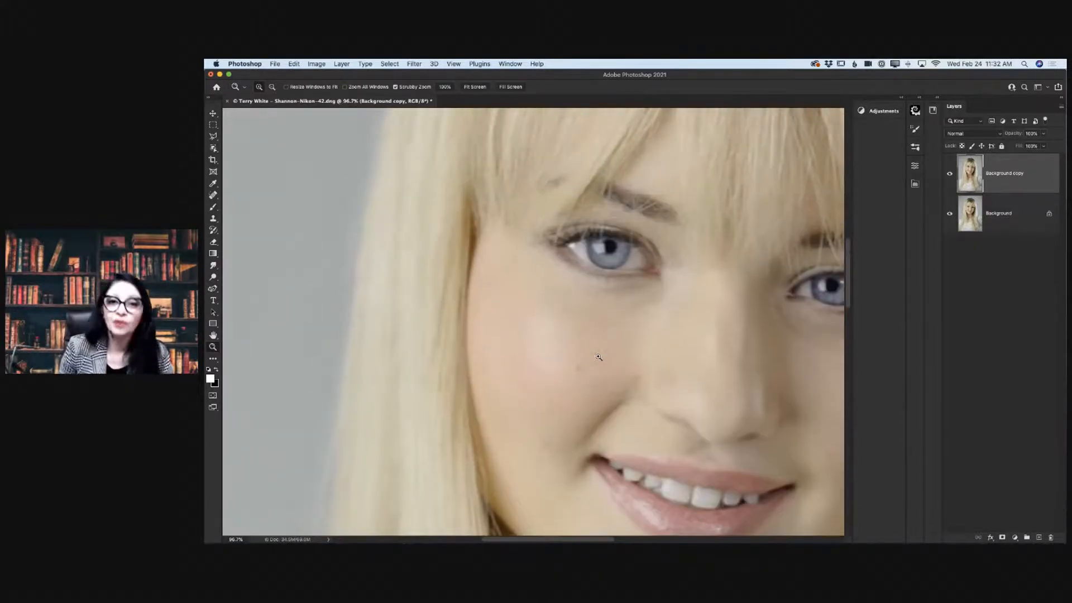
scroll(598, 357, "up", 4)
scroll(598, 356, "down", 5)
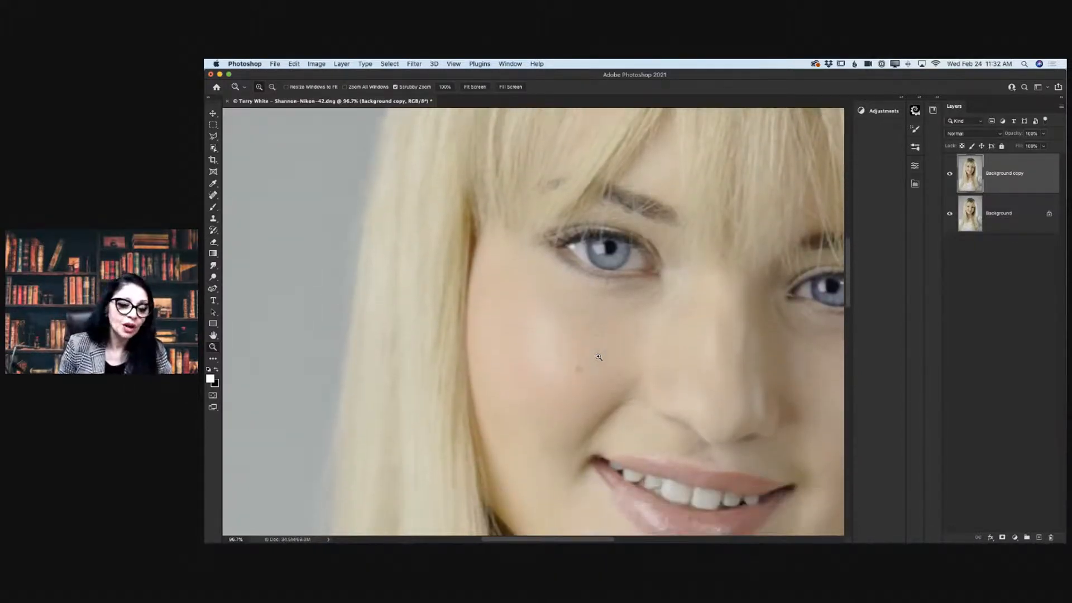
scroll(598, 357, "down", 2)
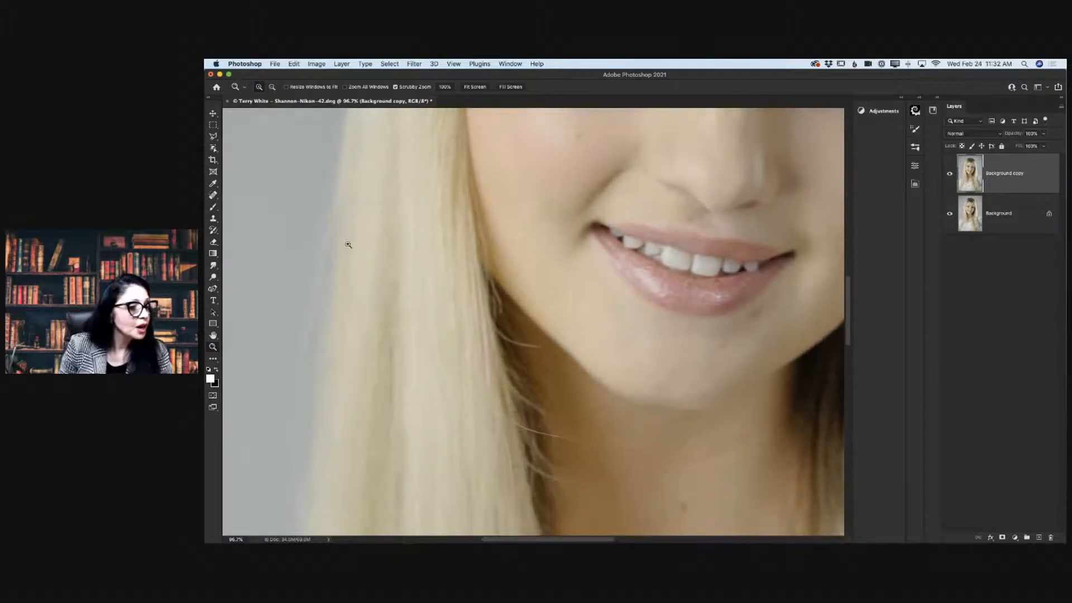
left_click(214, 196)
left_click(214, 195)
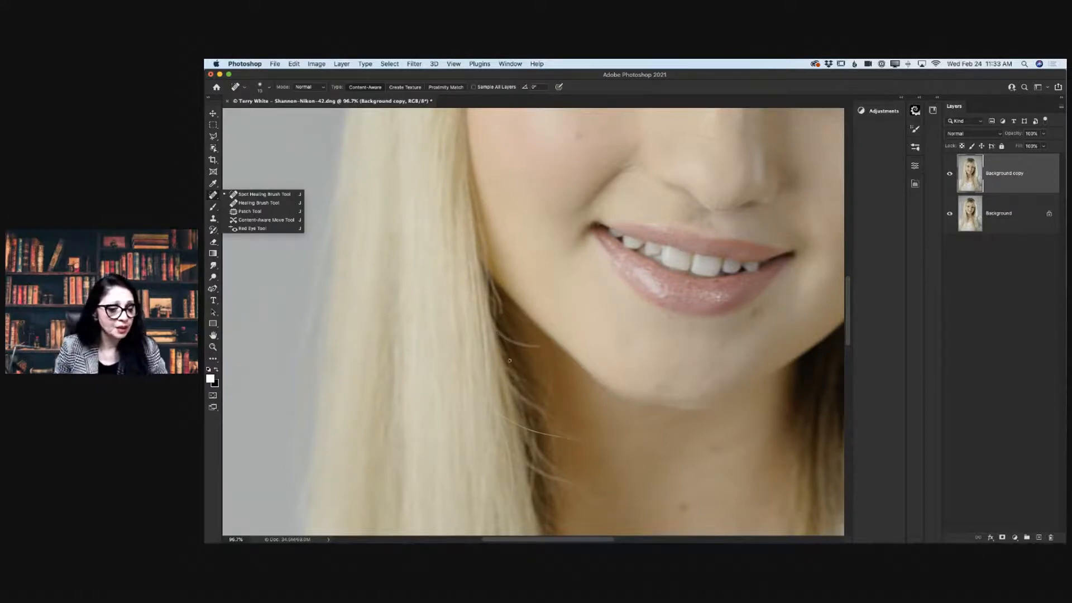
key("bracketright")
key("bracketright")
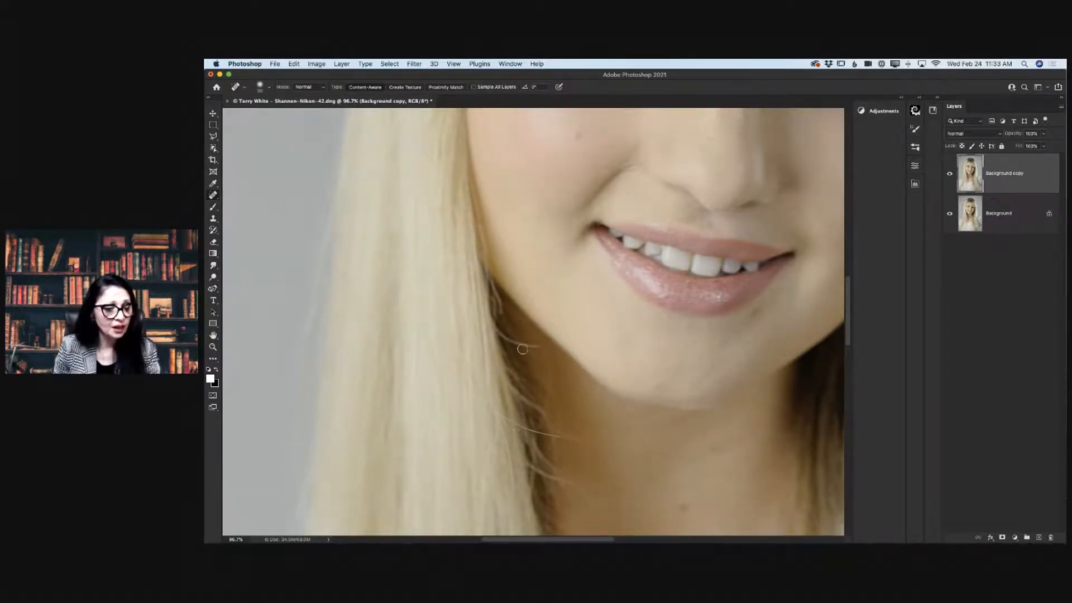
key("bracketleft")
key("bracketleft")
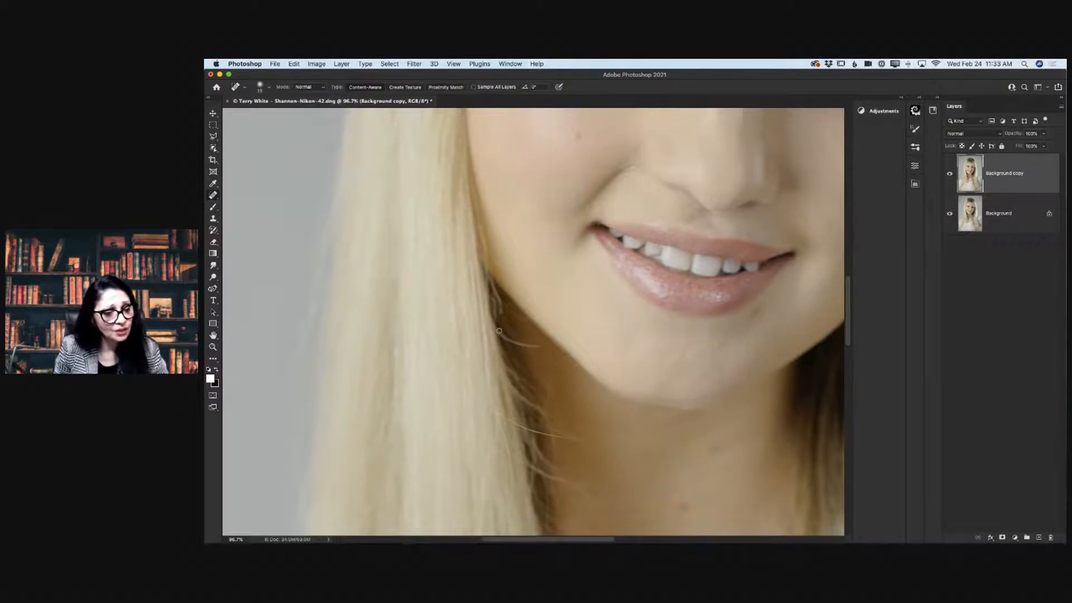
left_click_drag(494, 412, 500, 416)
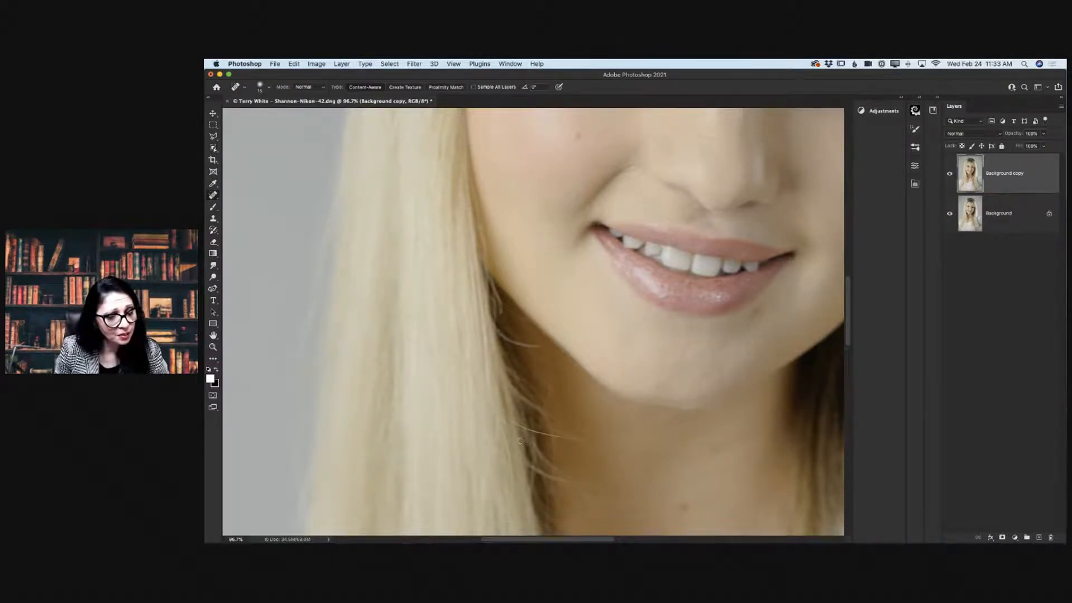
left_click_drag(511, 422, 571, 440)
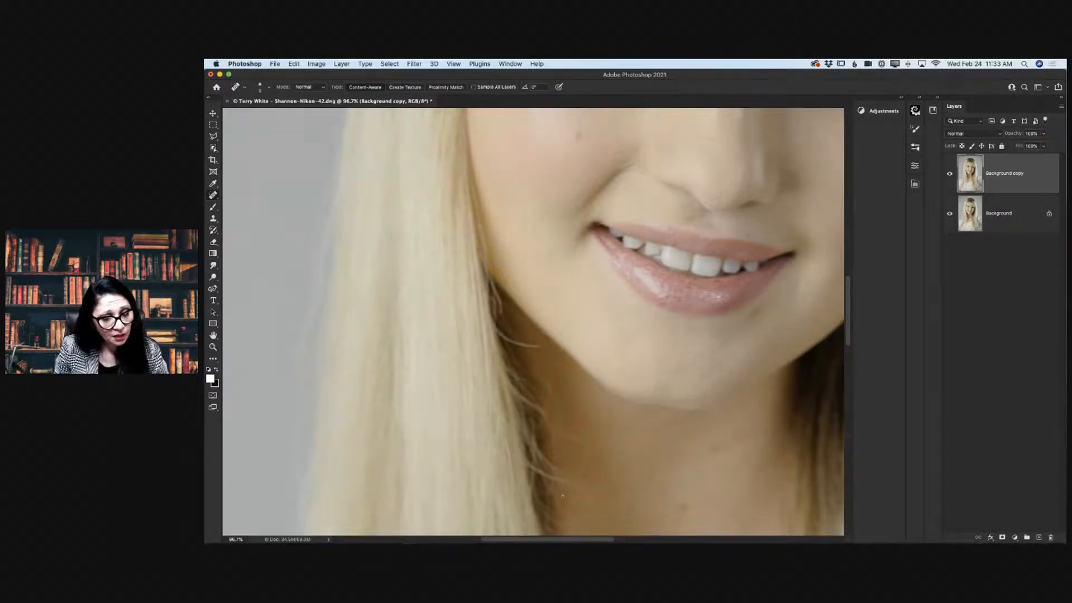
left_click_drag(500, 422, 513, 491)
mouse_move(504, 445)
left_mouse_down()
mouse_move(511, 472)
mouse_move(502, 445)
left_mouse_up()
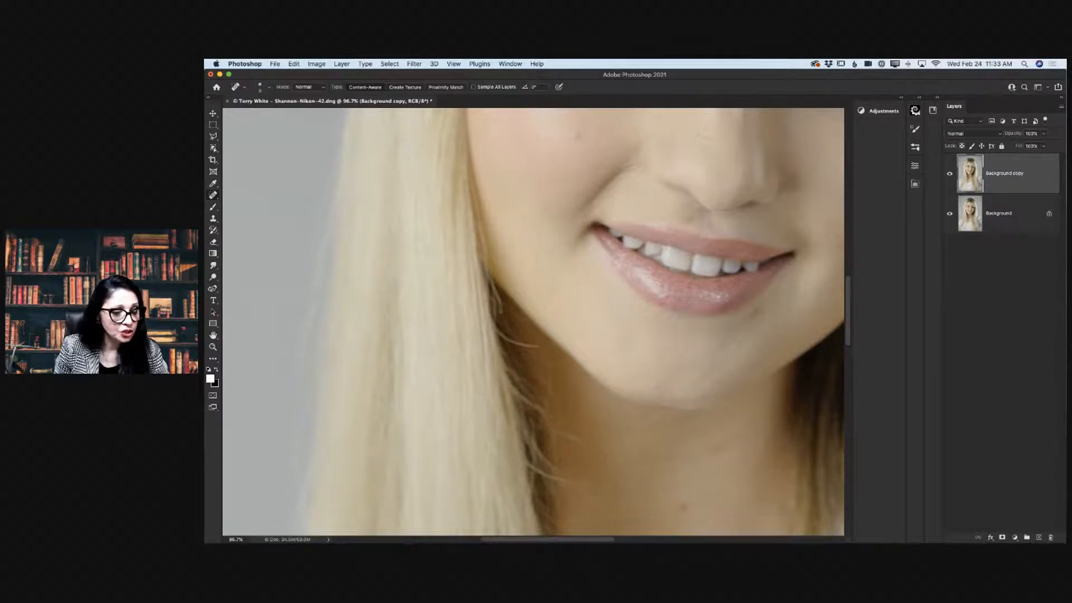
- Heal the light stray hairs on the upper eyelid and below the brow of the eye beneath the parted fringe with the Spot Healing Brush
scroll(605, 455, "up", 10)
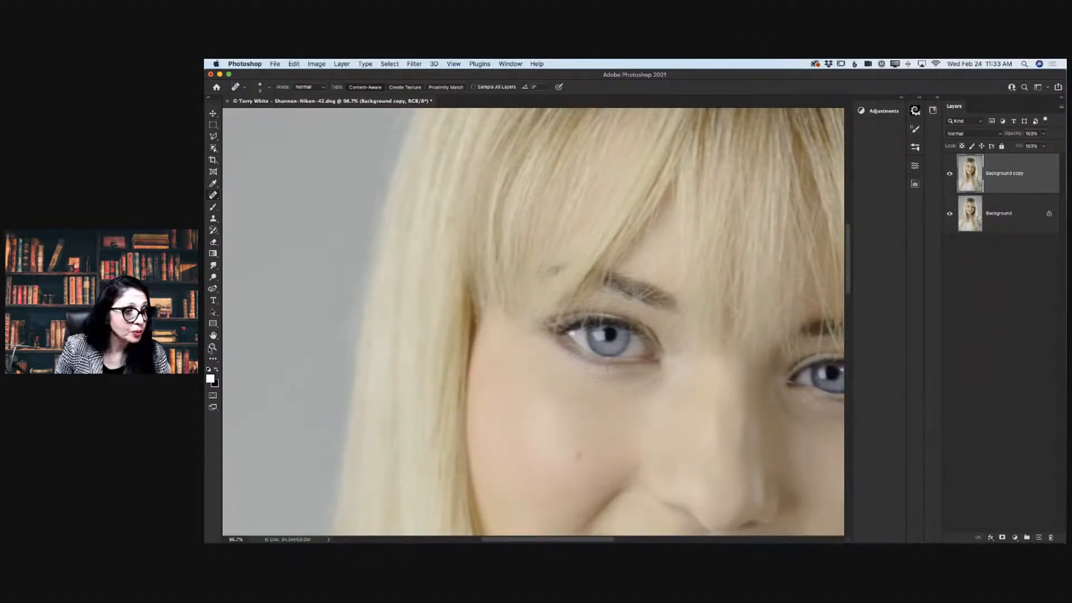
key("z")
left_click_drag(612, 326, 642, 326)
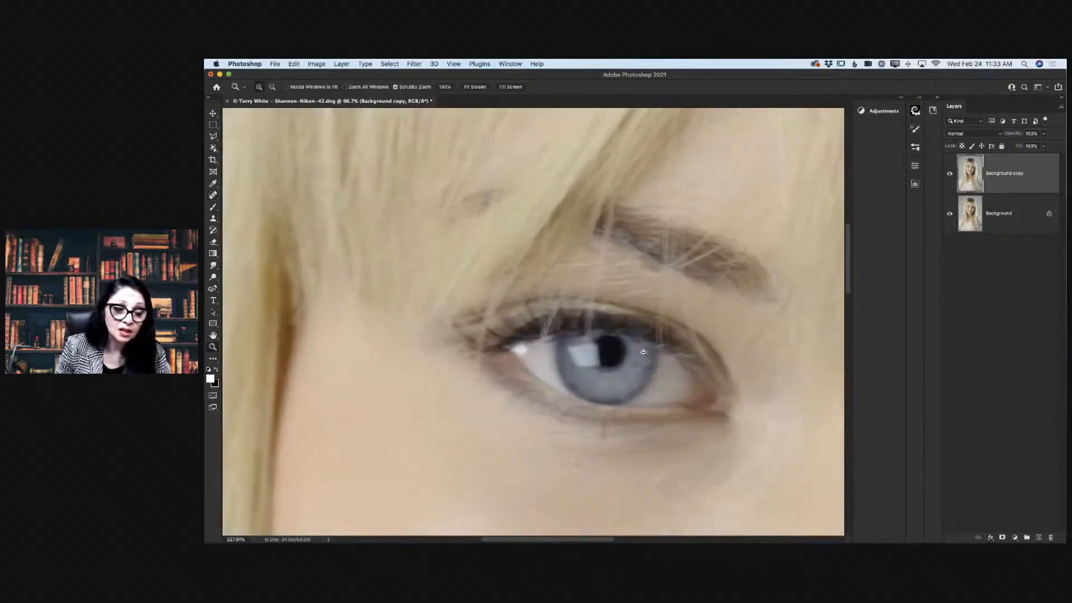
left_click(213, 195)
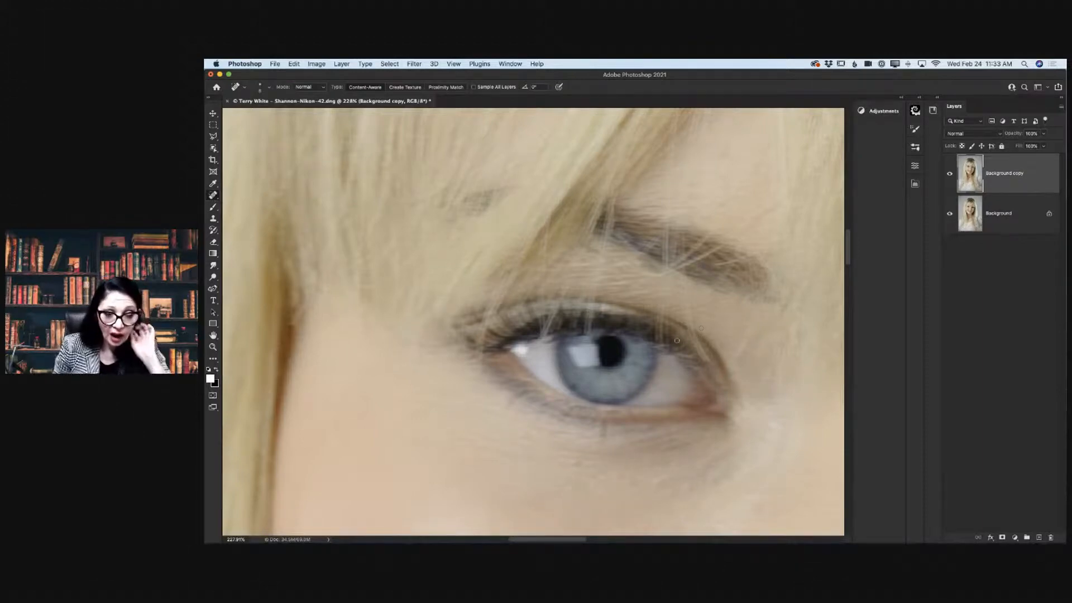
left_click_drag(657, 329, 657, 342)
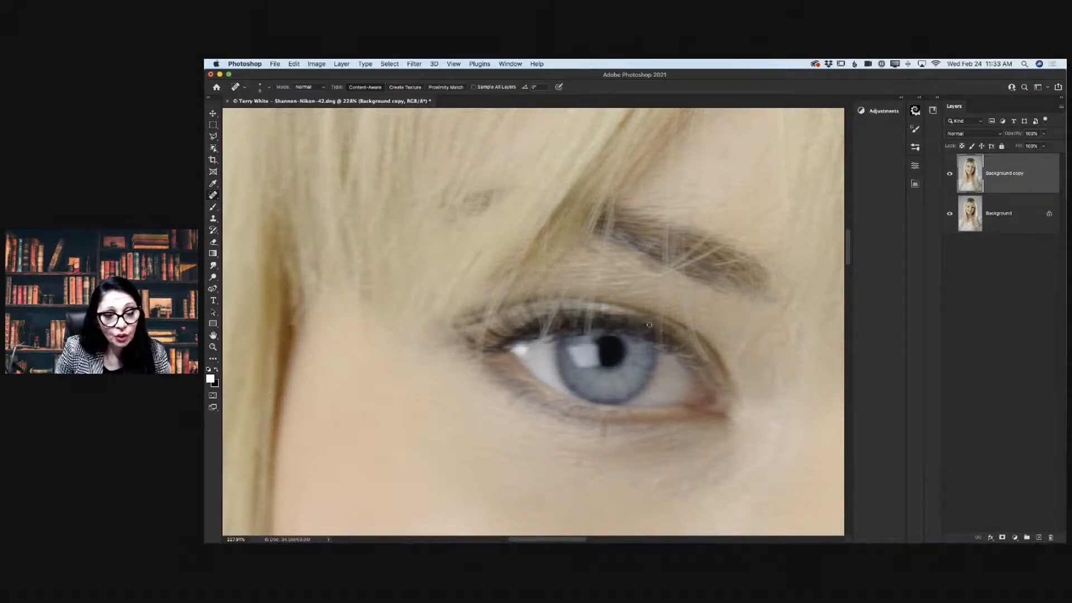
left_click_drag(644, 273, 661, 274)
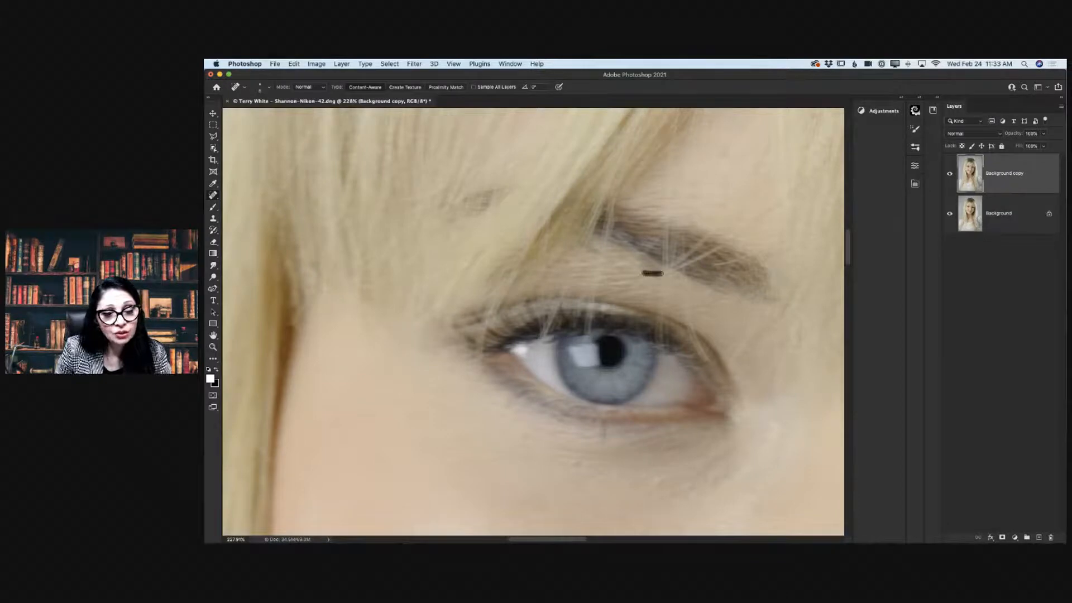
- Remove the light diagonal hairs crossing the eyebrow with short Spot Healing Brush strokes
left_click_drag(706, 239, 691, 250)
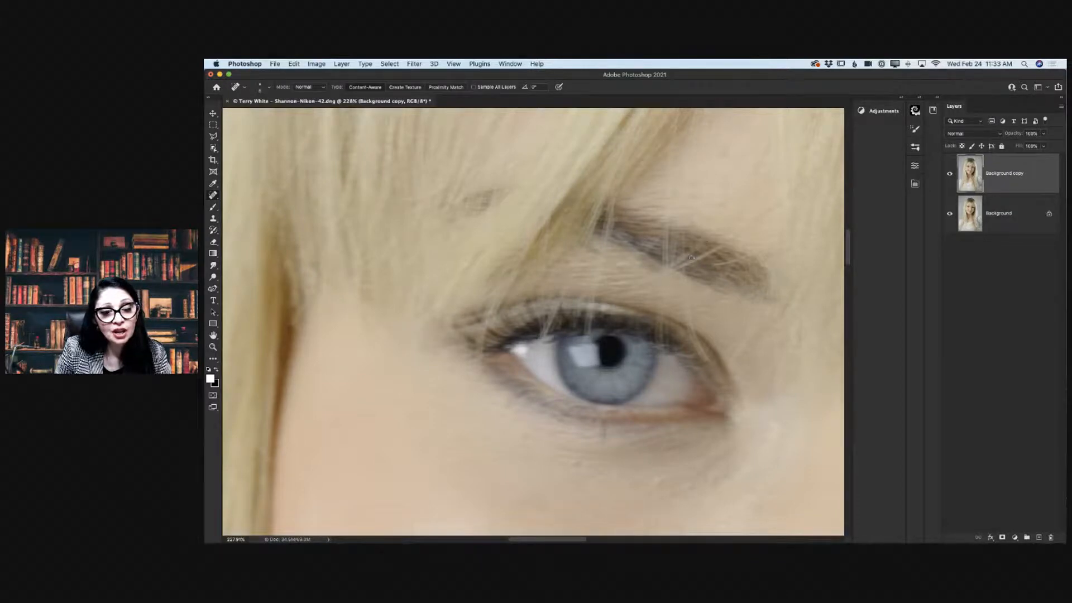
left_click(697, 247)
left_click(700, 246)
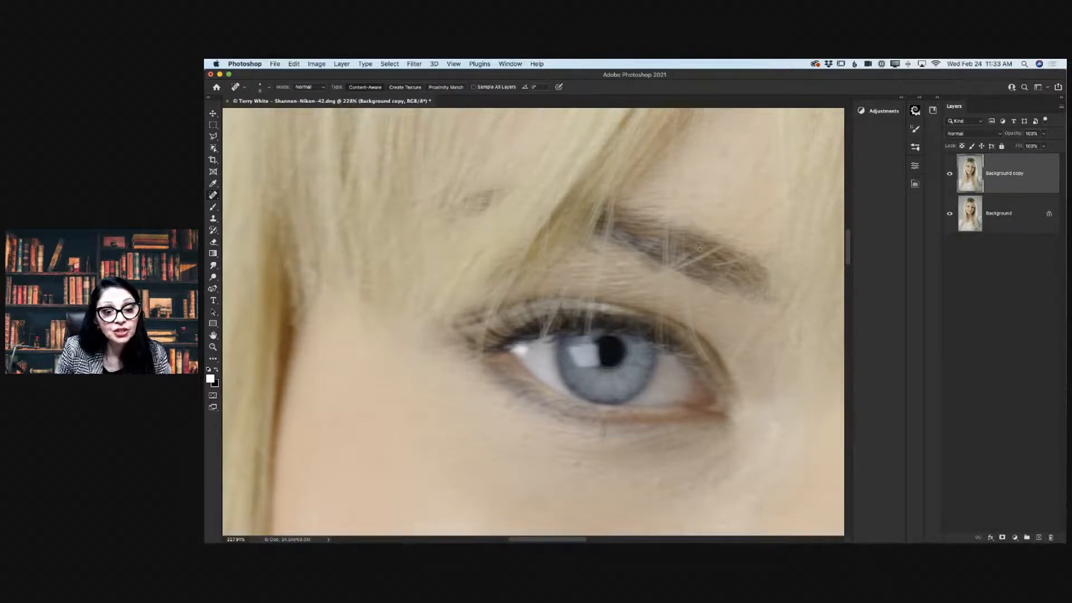
mouse_move(689, 254)
left_mouse_down()
mouse_move(671, 265)
mouse_move(684, 262)
left_mouse_up()
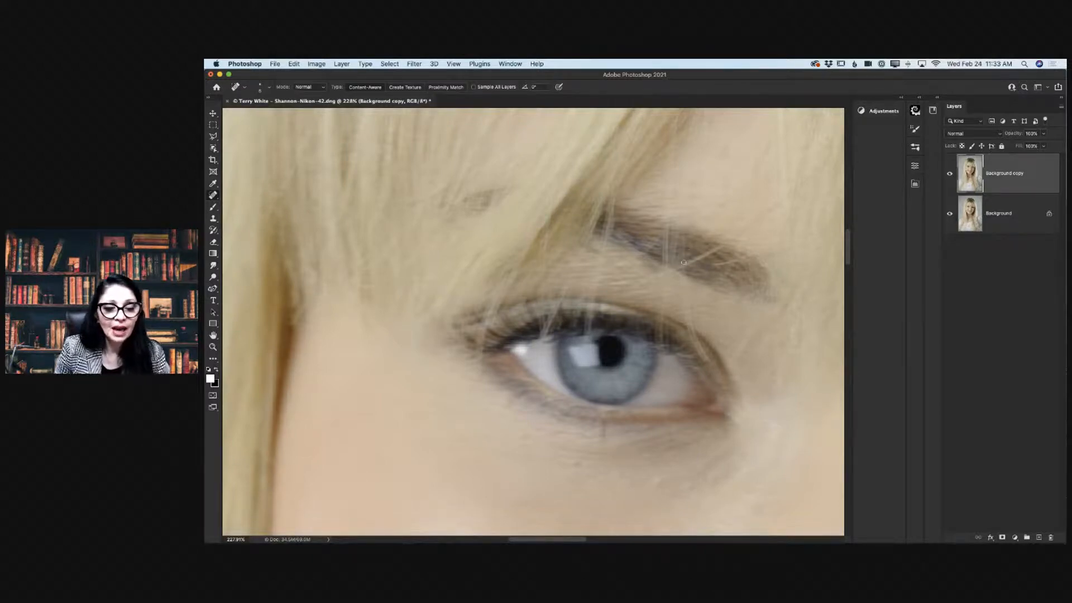
left_click_drag(720, 246, 684, 266)
left_click(681, 267)
left_click(657, 236)
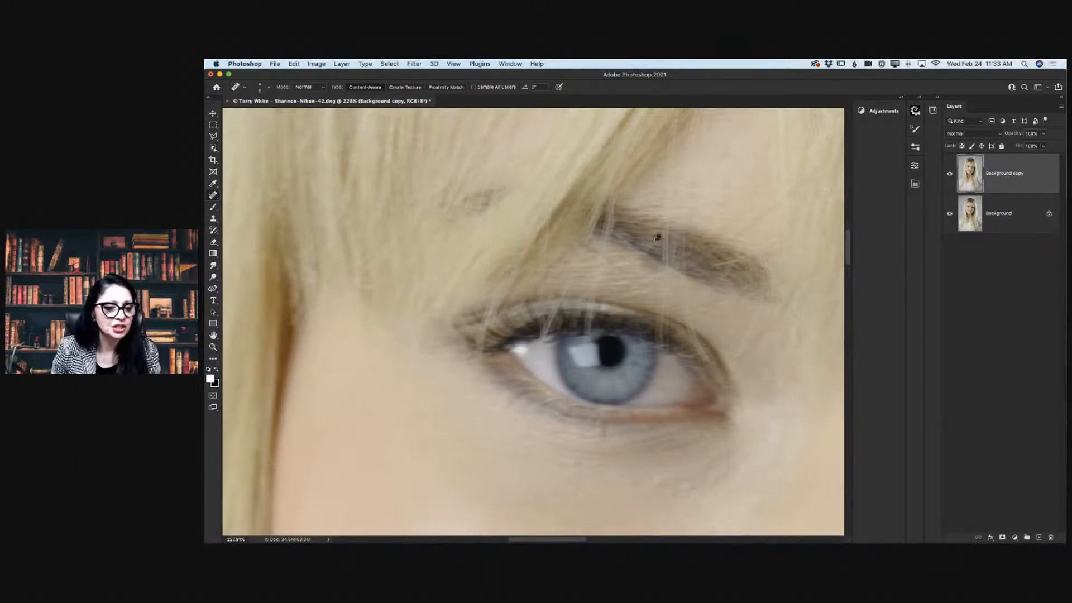
- Heal the remaining fine hairs above the eyebrow, at its inner end and beside the inner corner of the eye
left_click_drag(641, 206, 665, 202)
left_click(645, 196)
left_click(676, 209)
left_click(688, 207)
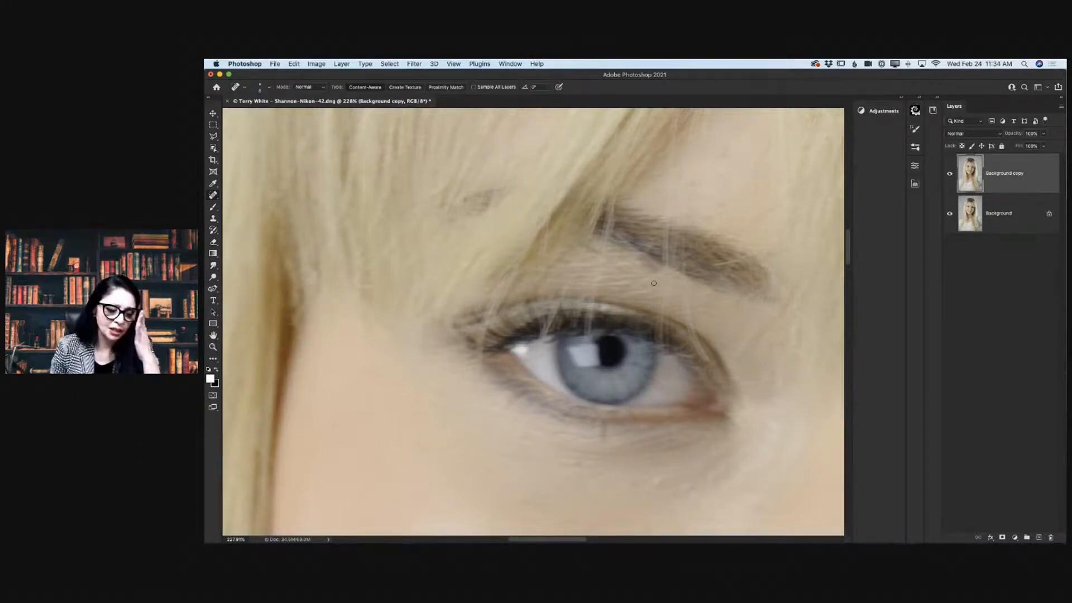
left_click_drag(717, 263, 735, 262)
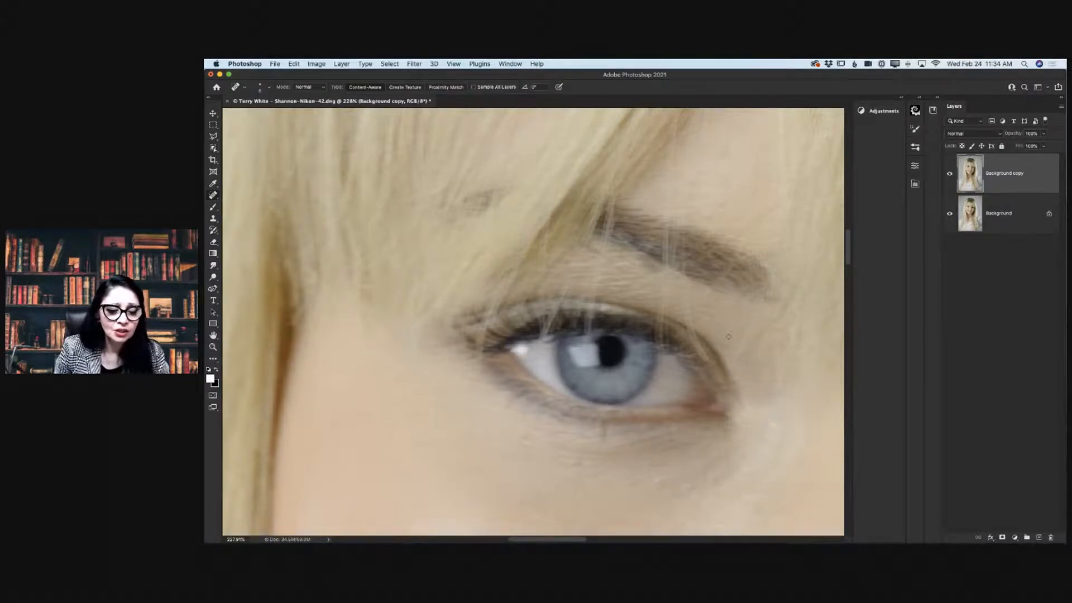
mouse_move(749, 334)
left_mouse_down()
mouse_move(732, 365)
mouse_move(743, 352)
left_mouse_up()
left_click(735, 360)
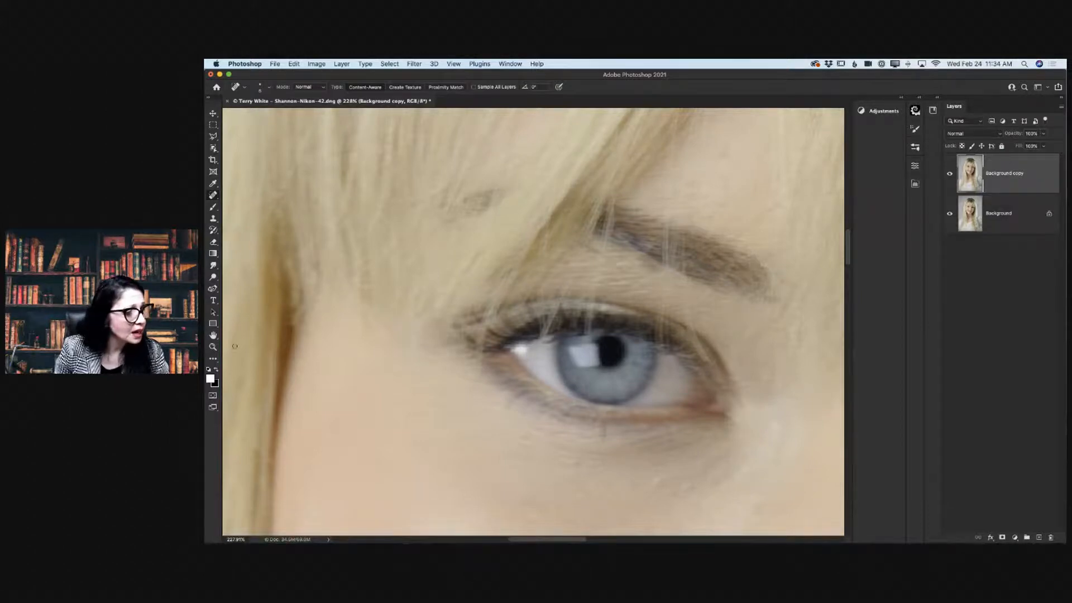
- Patch the stray hairs against the grey background beside the right side of the hair with clean background using the Patch Tool
left_click(214, 349)
left_click_drag(625, 328, 541, 317)
left_click_drag(625, 220, 651, 244)
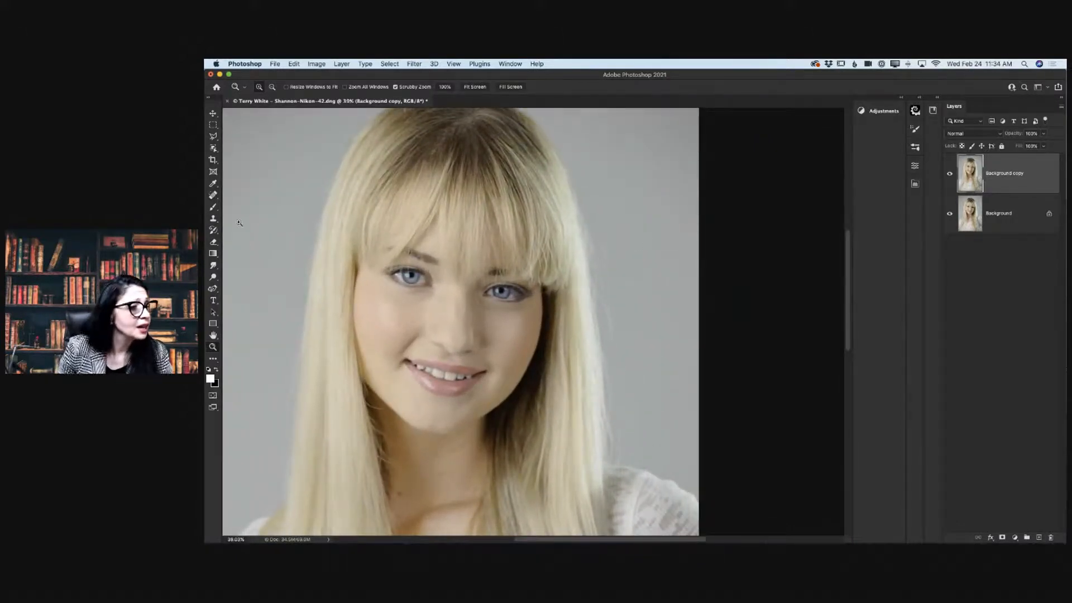
left_click(213, 195)
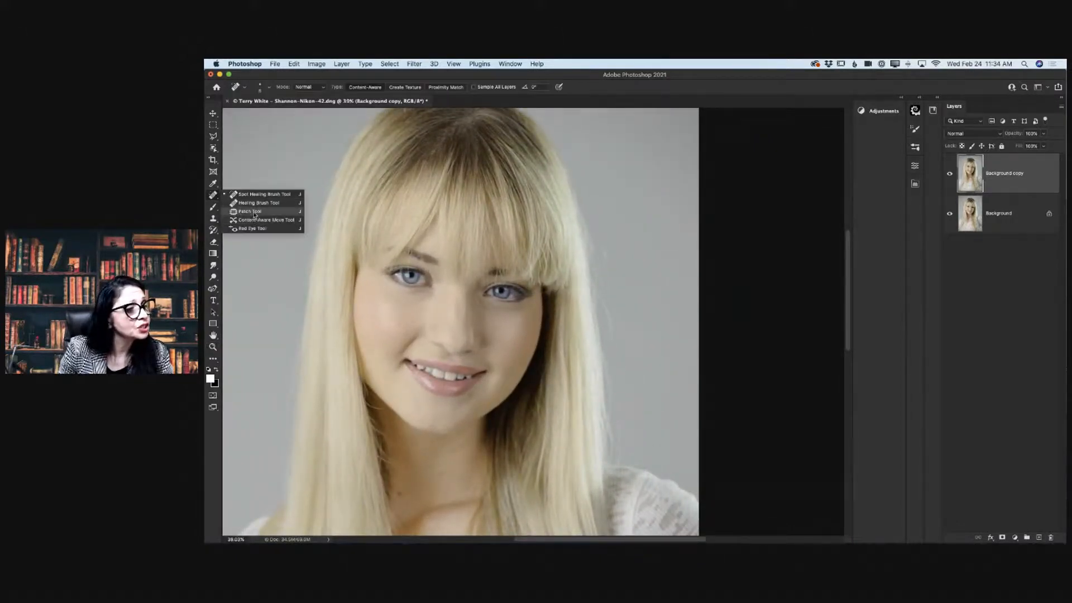
left_click(255, 215)
mouse_move(619, 276)
left_mouse_down()
mouse_move(604, 277)
mouse_move(599, 235)
mouse_move(625, 285)
mouse_move(618, 278)
left_mouse_up()
mouse_move(624, 349)
left_mouse_down()
mouse_move(610, 352)
mouse_move(603, 299)
mouse_move(630, 330)
mouse_move(625, 346)
mouse_move(648, 307)
left_mouse_up()
left_click(652, 373)
- Patch the flyaway hairs in the grey background just above the right shoulder
mouse_move(647, 461)
left_mouse_down()
mouse_move(615, 460)
mouse_move(615, 421)
mouse_move(628, 408)
mouse_move(657, 436)
mouse_move(654, 465)
mouse_move(651, 377)
left_mouse_up()
left_click(652, 422)
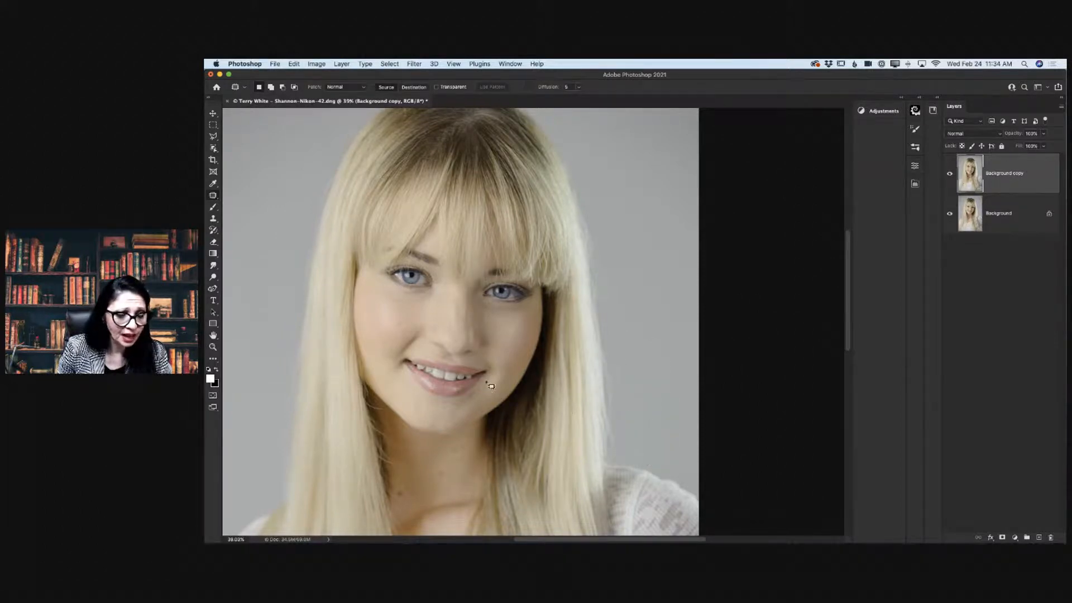
mouse_move(656, 465)
left_mouse_down()
mouse_move(633, 463)
mouse_move(654, 466)
mouse_move(641, 440)
mouse_move(618, 454)
mouse_move(622, 463)
mouse_move(628, 449)
left_mouse_up()
left_click(656, 441)
left_click(643, 451)
- Patch the flyaway hairs in the background above the left side of the crown
scroll(572, 427, "left", 5)
scroll(572, 428, "up", 3)
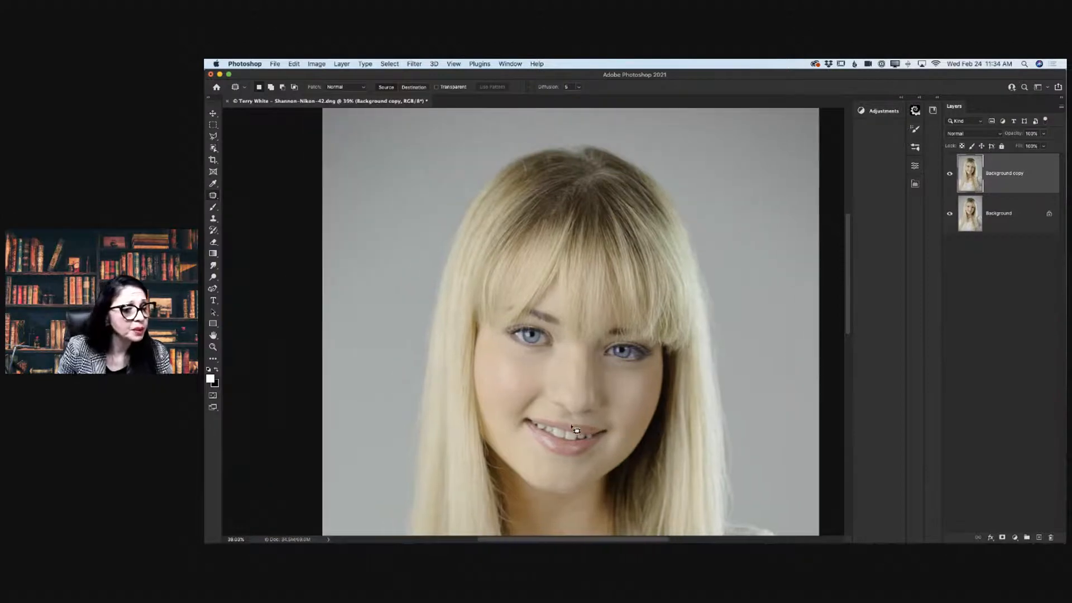
mouse_move(542, 131)
left_mouse_down()
mouse_move(592, 137)
mouse_move(553, 149)
mouse_move(500, 136)
left_mouse_up()
left_click(493, 142)
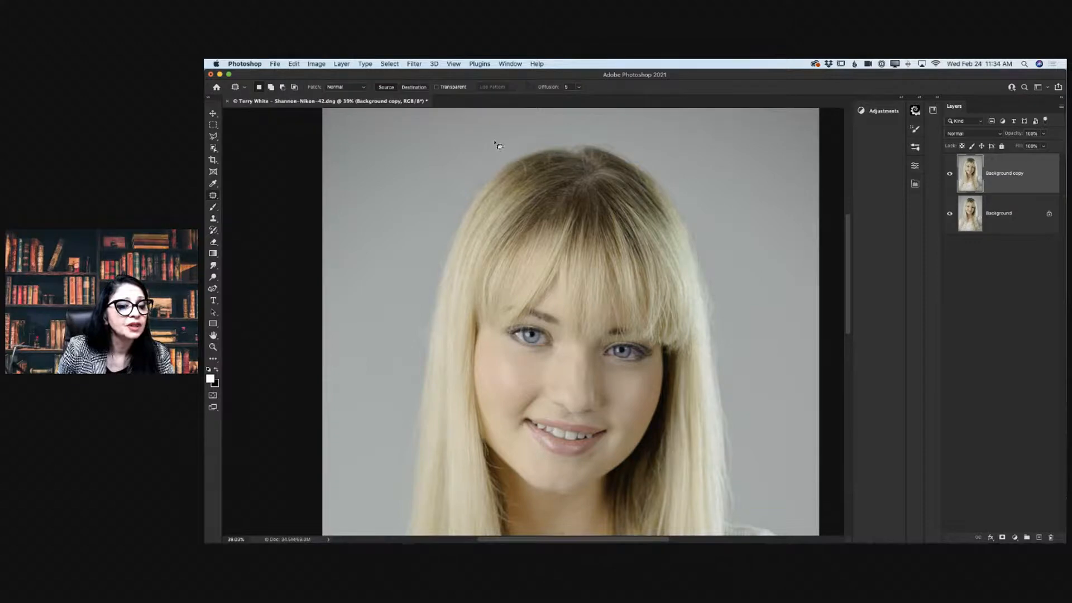
- Add a new layer and clone clean background over the flyaways above the crown with the Clone Stamp, sampling Current & Below
left_click(1040, 537)
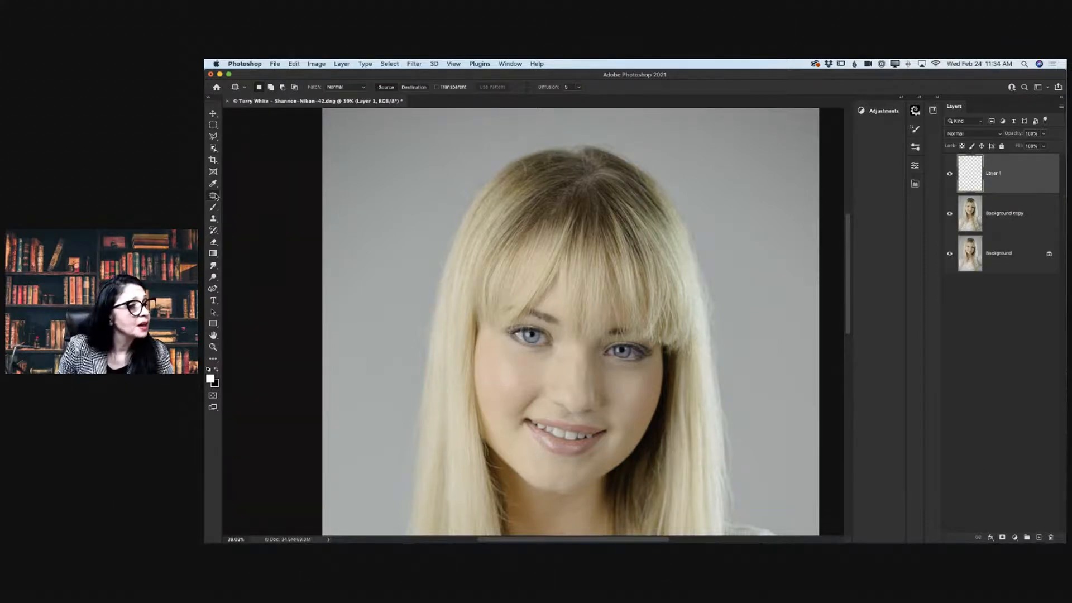
right_click(212, 195)
left_click(213, 219)
left_click(212, 219)
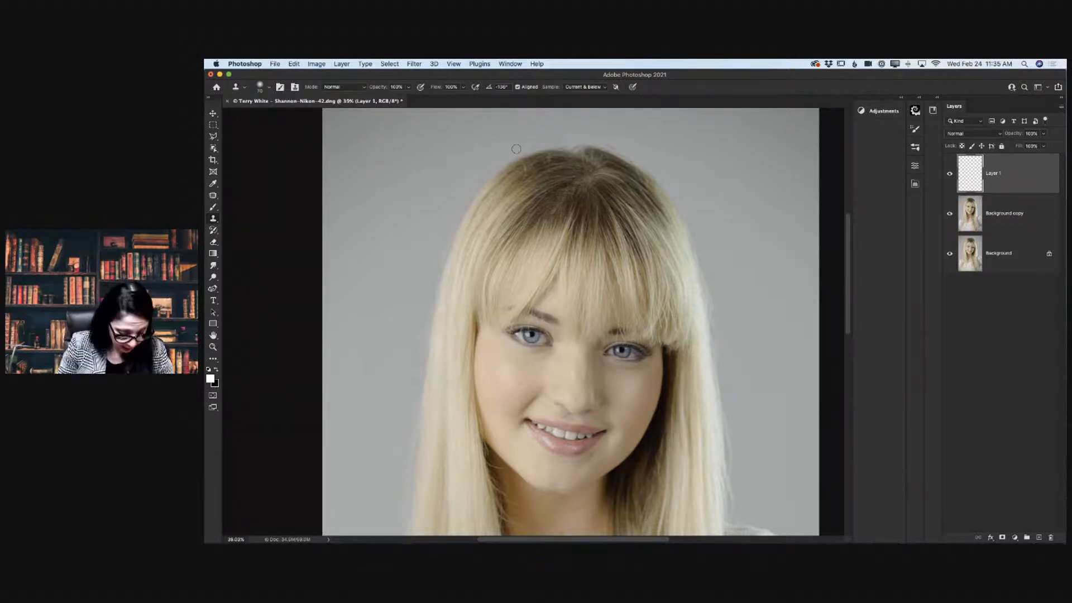
left_click(537, 128, "alt")
left_click_drag(549, 139, 528, 148)
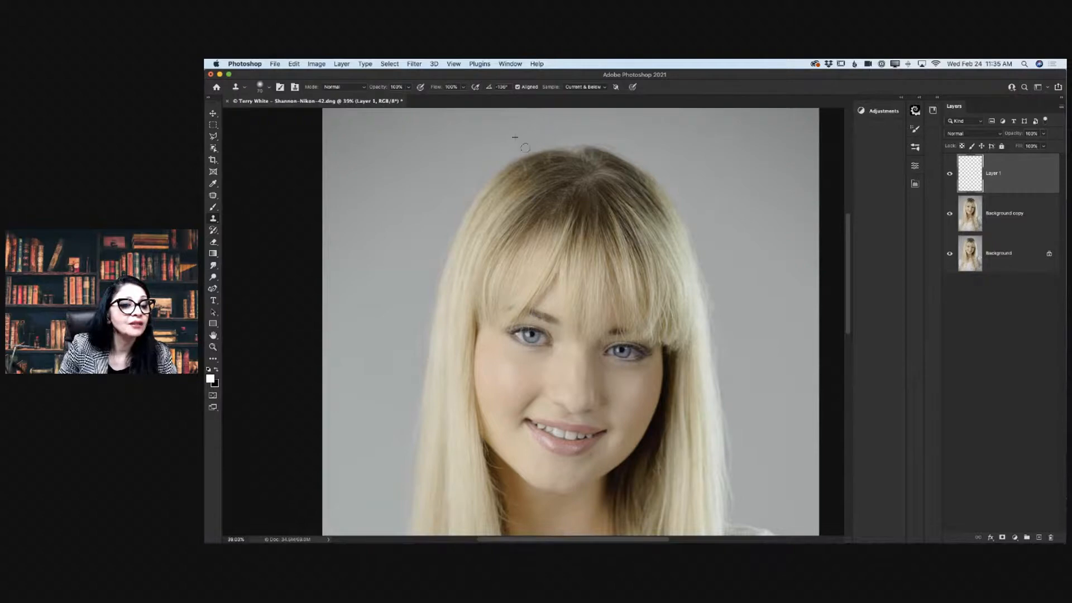
mouse_move(599, 139)
left_mouse_down()
mouse_move(672, 163)
mouse_move(689, 154)
left_mouse_up()
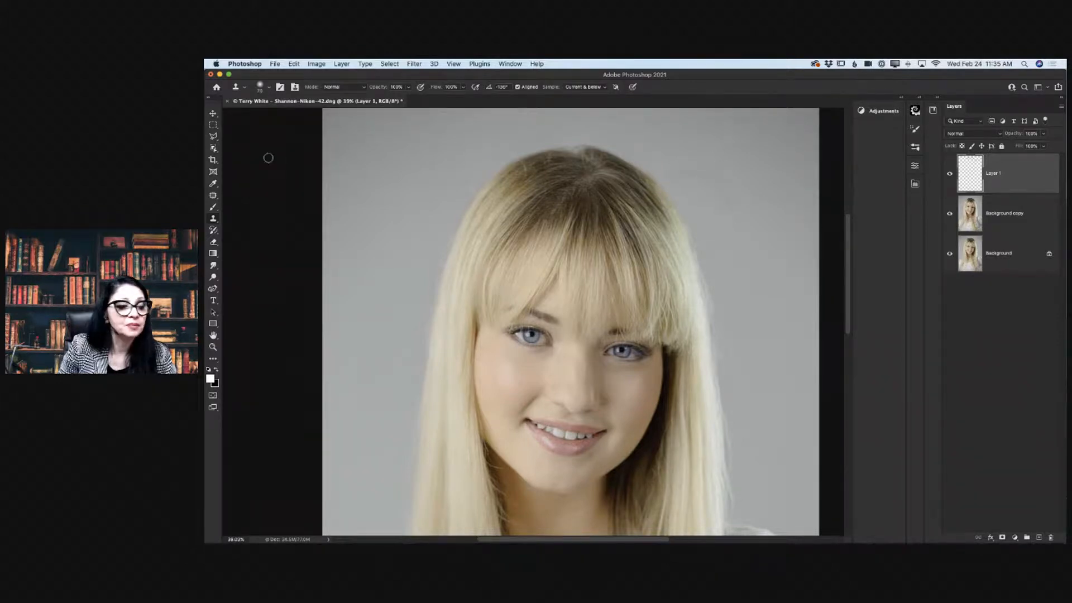
left_click(294, 64)
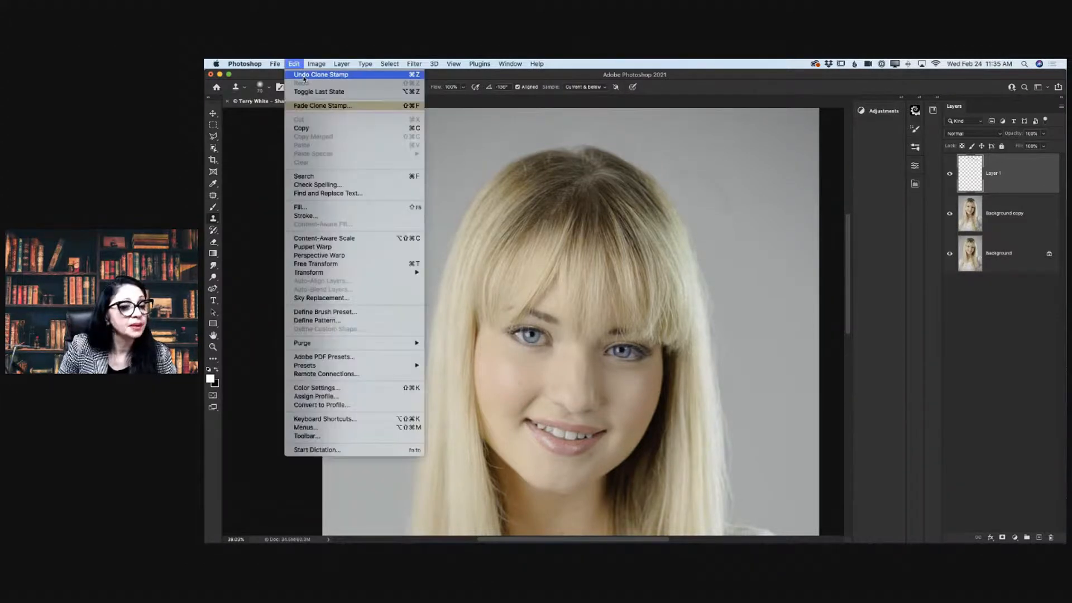
left_click(301, 75)
- Remove the small dark spots on the neck and the marks below them with the Spot Healing Brush on the Background copy layer
scroll(767, 442, "down", 5)
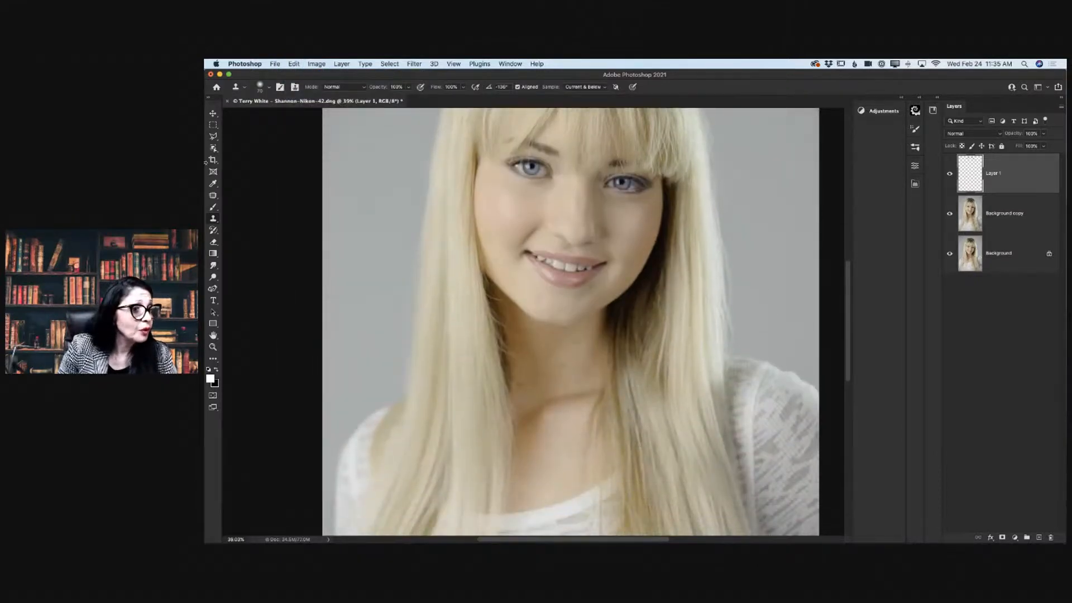
left_click(212, 195)
left_click(255, 196)
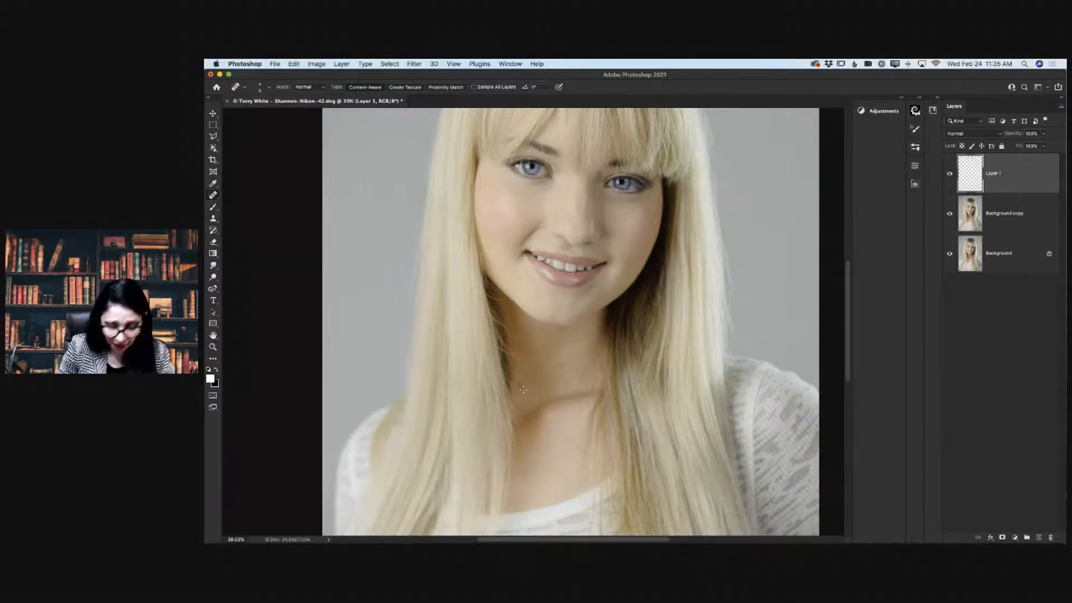
scroll(523, 389, "down", 1)
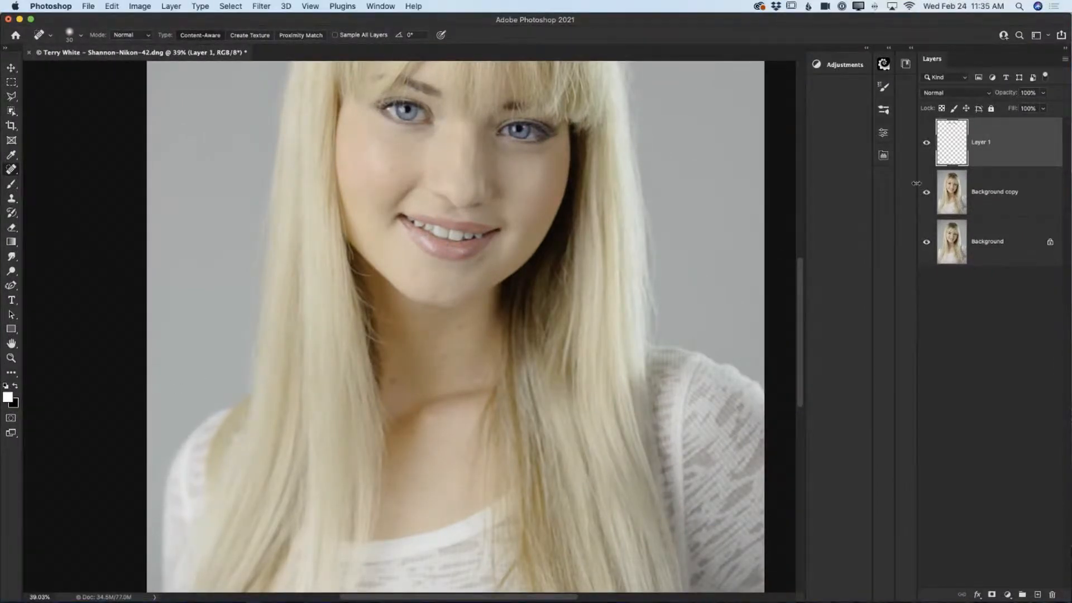
left_click(955, 196)
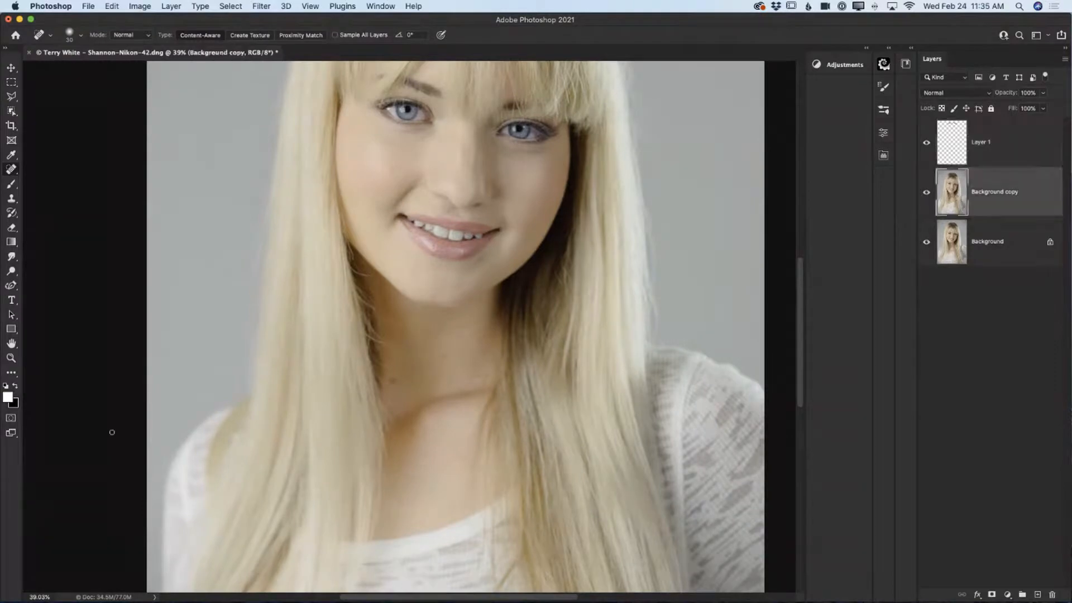
left_click(391, 379)
left_click(448, 356)
left_click(459, 326)
mouse_move(477, 356)
left_mouse_down()
mouse_move(449, 385)
mouse_move(451, 449)
mouse_move(469, 465)
left_mouse_up()
- Heal the small skin blemishes on the chin and on the cheek below the right eye
scroll(445, 345, "up", 3)
left_click_drag(482, 337, 461, 362)
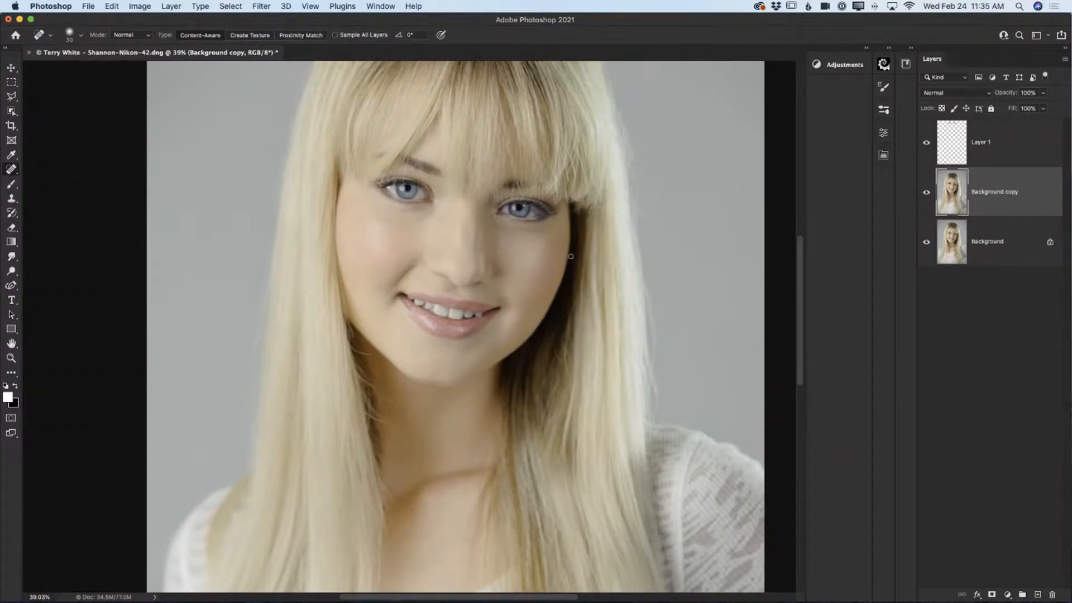
left_click(529, 258)
scroll(467, 275, "up", 3)
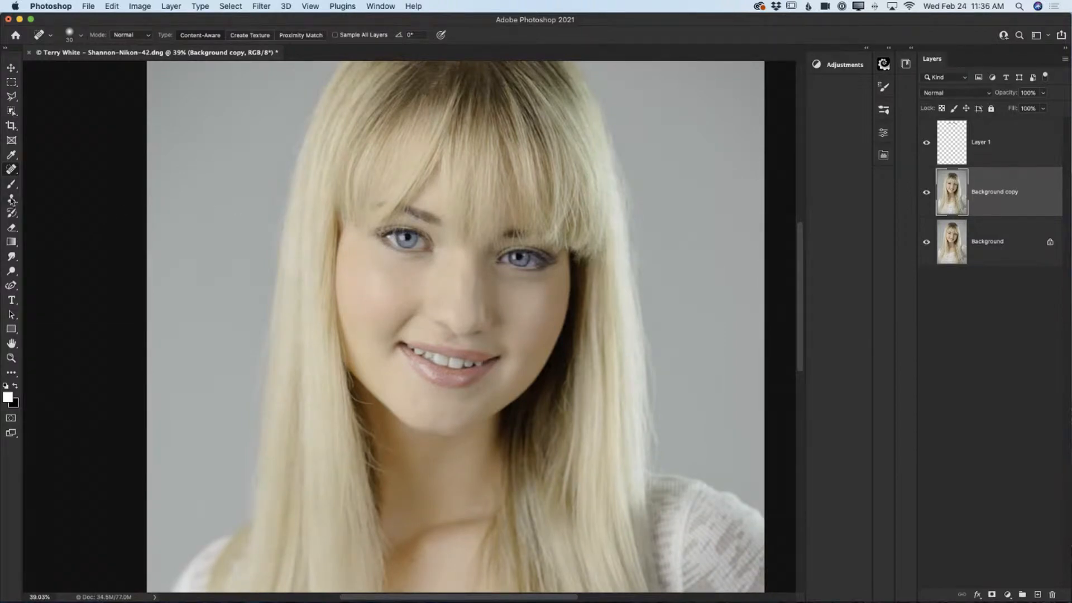
left_click(12, 169)
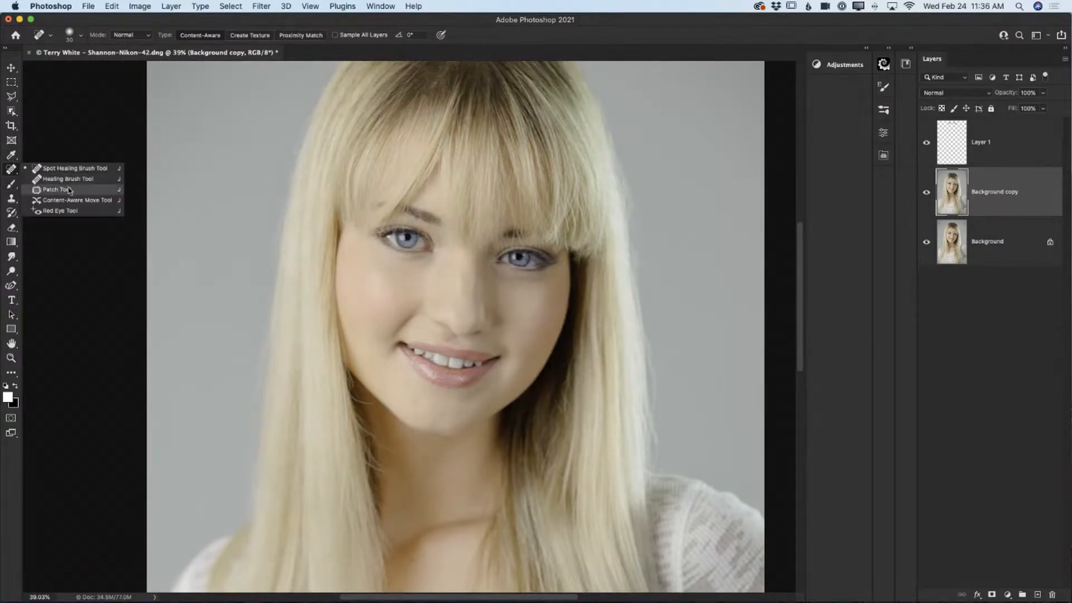
left_click(55, 182)
mouse_move(453, 291)
left_mouse_down()
mouse_move(461, 272)
mouse_move(457, 306)
left_mouse_up()
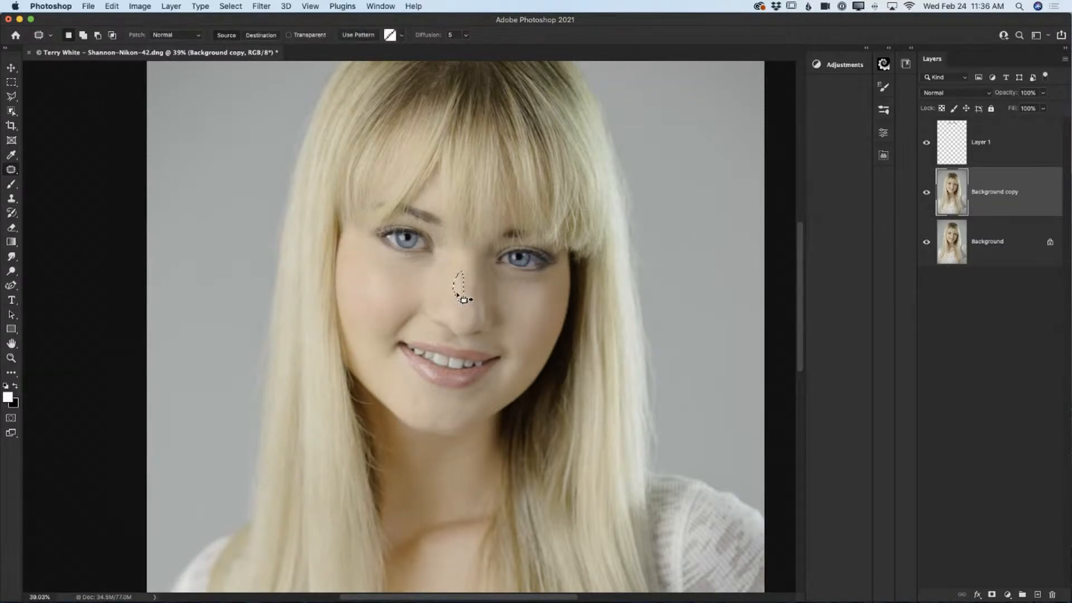
left_click(467, 316)
- Heal the small mark on the bridge of the nose with the Spot Healing Brush
left_click_drag(11, 169, 44, 167)
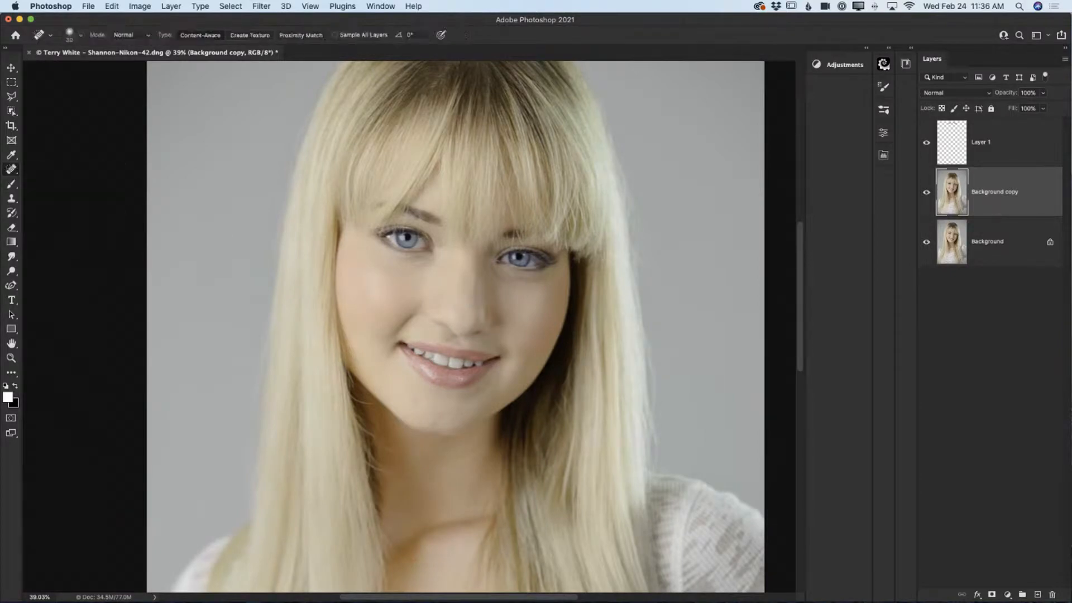
left_click(458, 289)
left_click(457, 289)
- Compare the retouched portrait with the original by hiding and showing the Background copy layer
left_click(927, 192)
left_click(926, 194)
left_click(926, 194)
left_click(926, 193)
- Heal the small marks on the cheek beside the mouth's right-hand corner with the Spot Healing Brush at size 10
left_click(11, 358)
left_click_drag(418, 266, 453, 306)
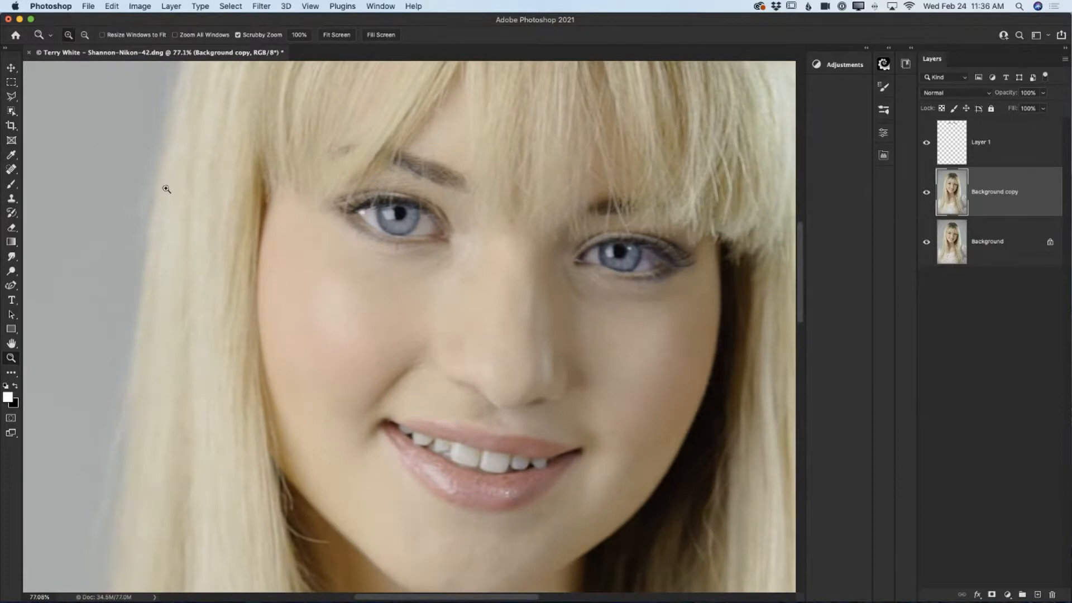
left_click(11, 169)
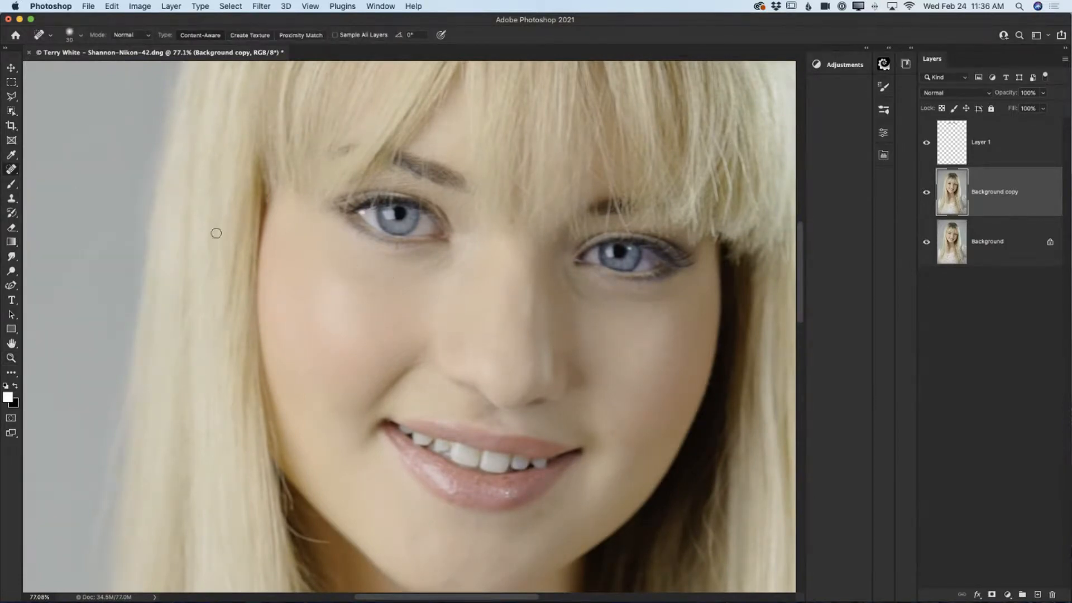
left_click(12, 170)
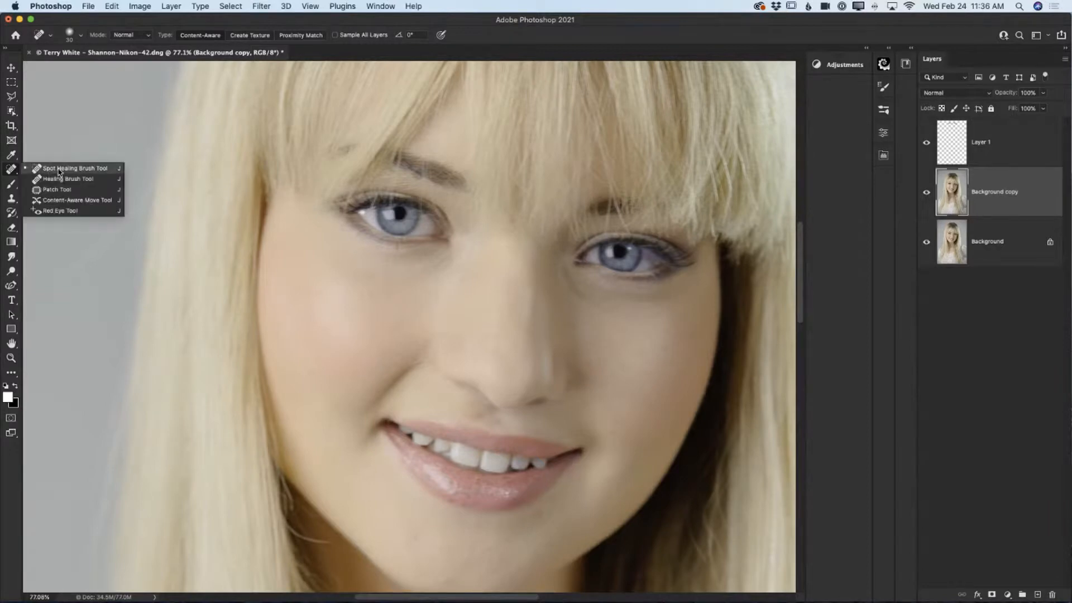
left_click(67, 168)
key("bracketleft")
key("bracketleft")
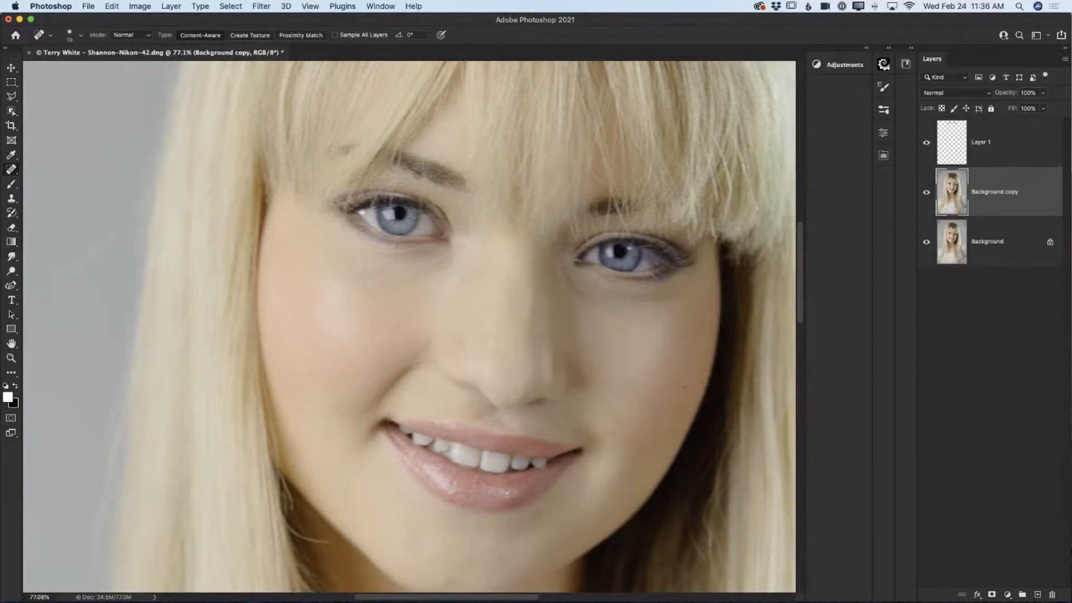
left_click_drag(617, 419, 613, 446)
scroll(397, 165, "left", 2)
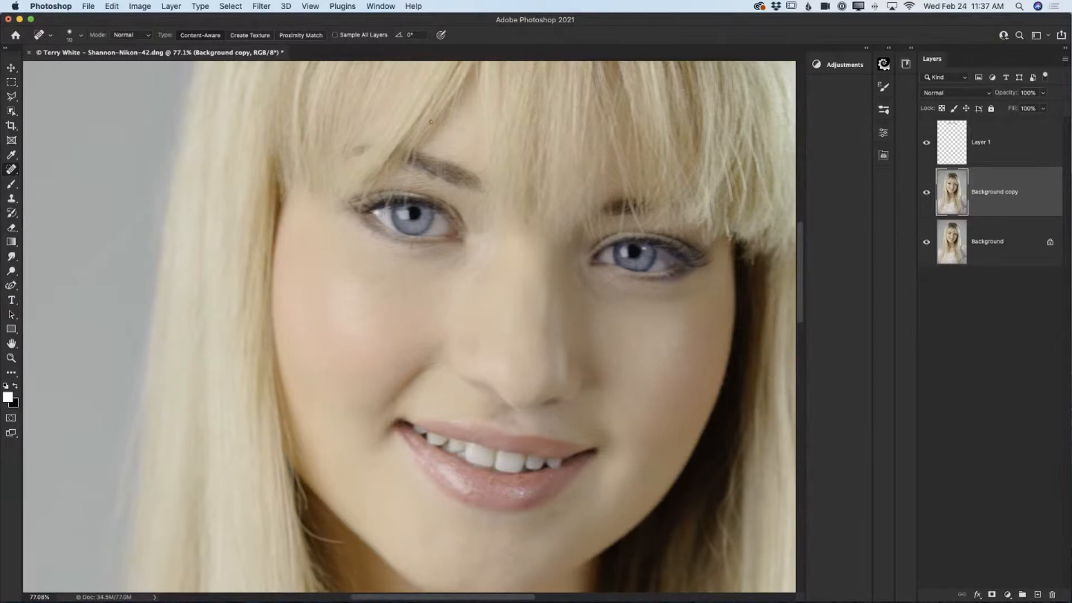
scroll(417, 242, "up", 10)
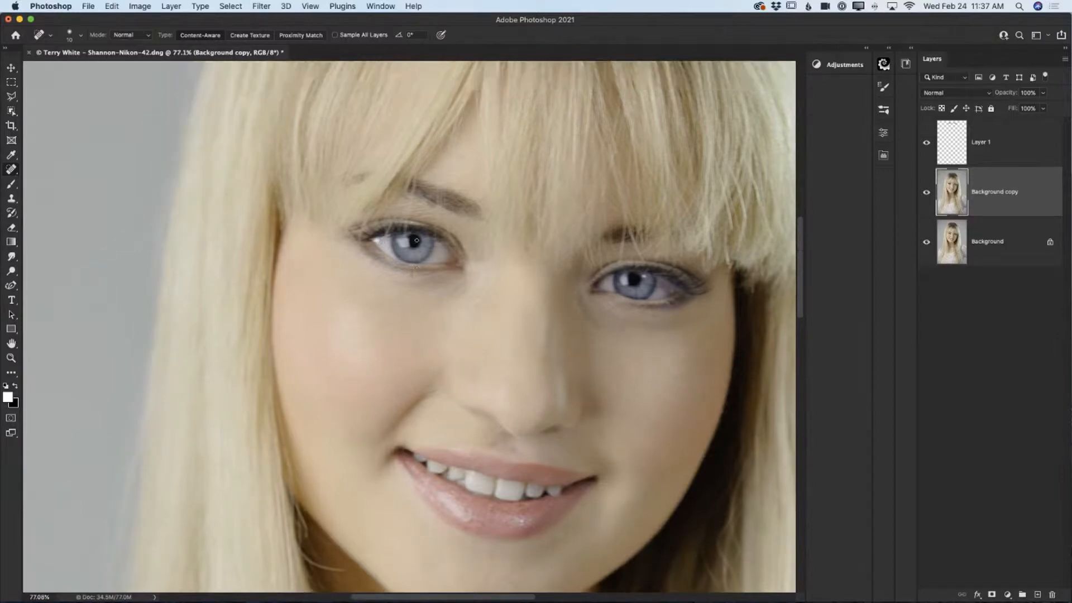
scroll(416, 241, "down", 20)
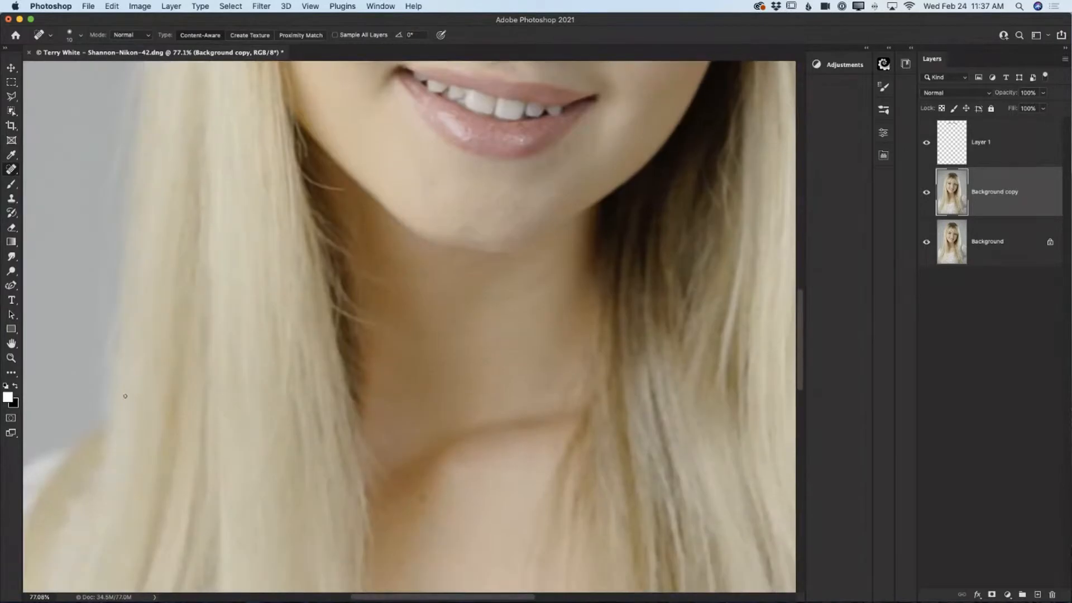
left_click(11, 358)
left_click(424, 385, "alt")
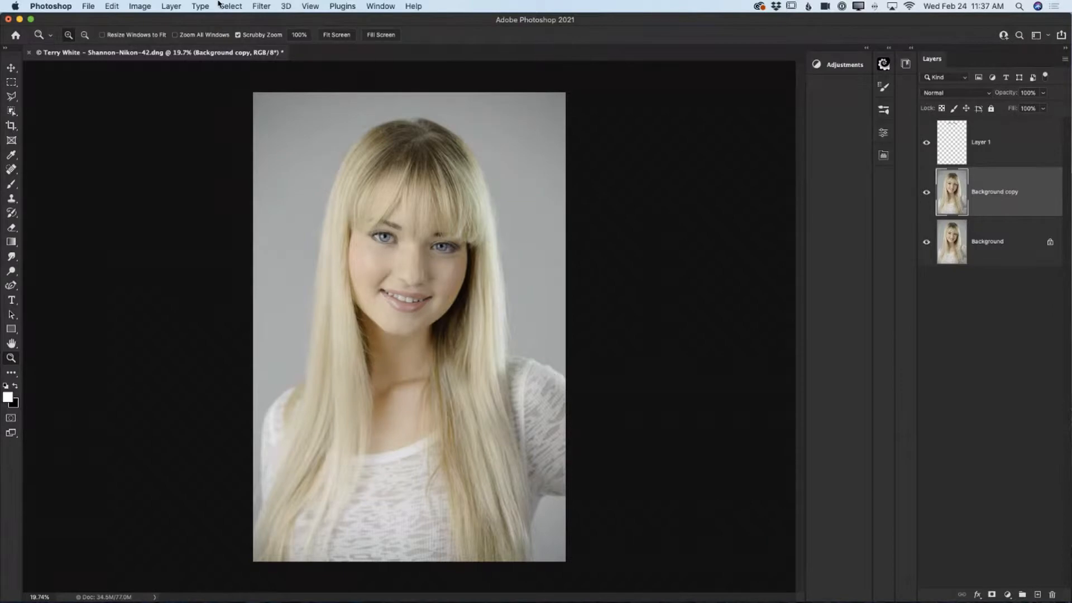
left_click(269, 7)
left_click(294, 92)
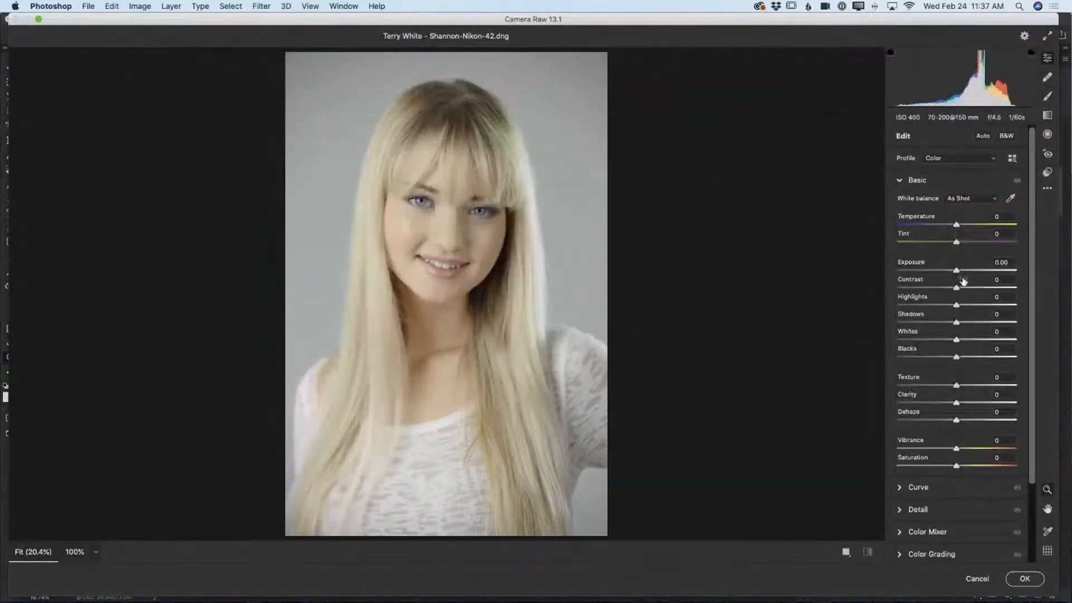
left_click(982, 582)
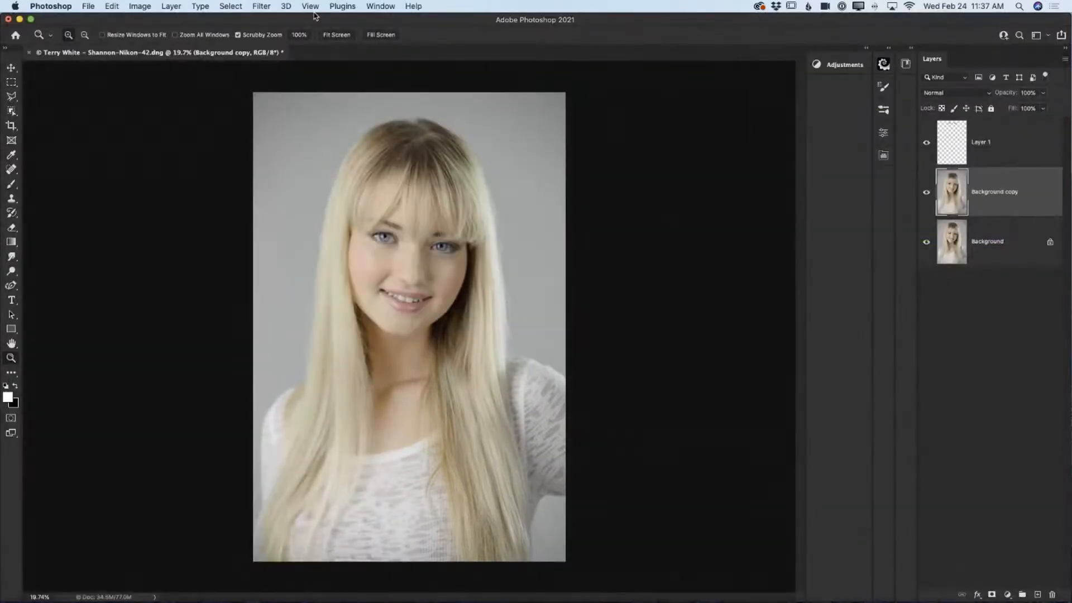
- Open the Liquify filter on the Background copy layer and freeze a ring around the sweater's uneven right-hand shoulder edge with a size 80 brush
left_click(269, 6)
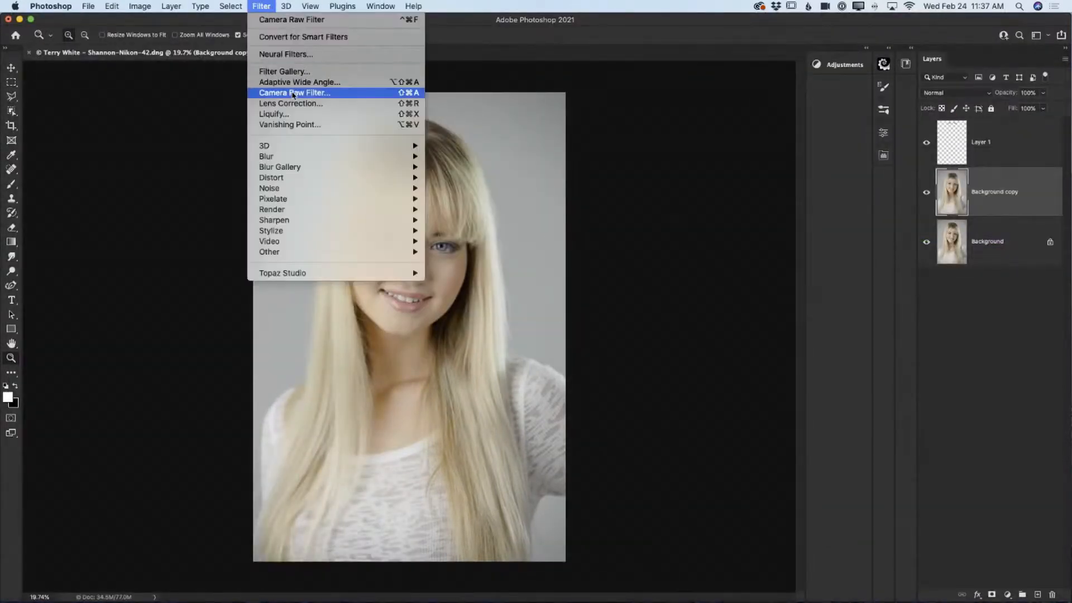
left_click(639, 309)
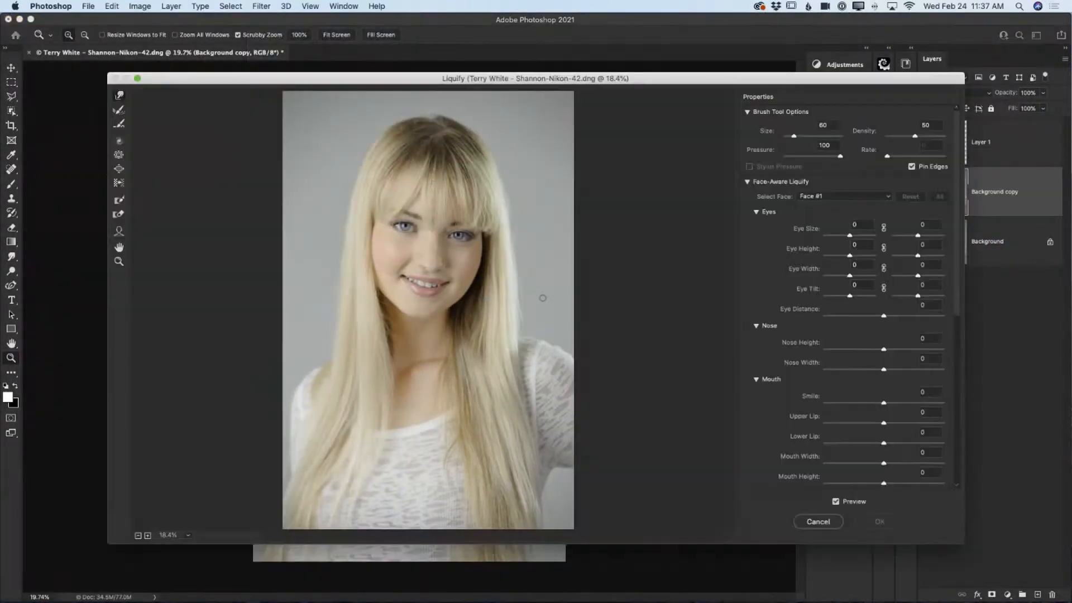
left_click(119, 263)
left_click_drag(567, 372, 504, 313)
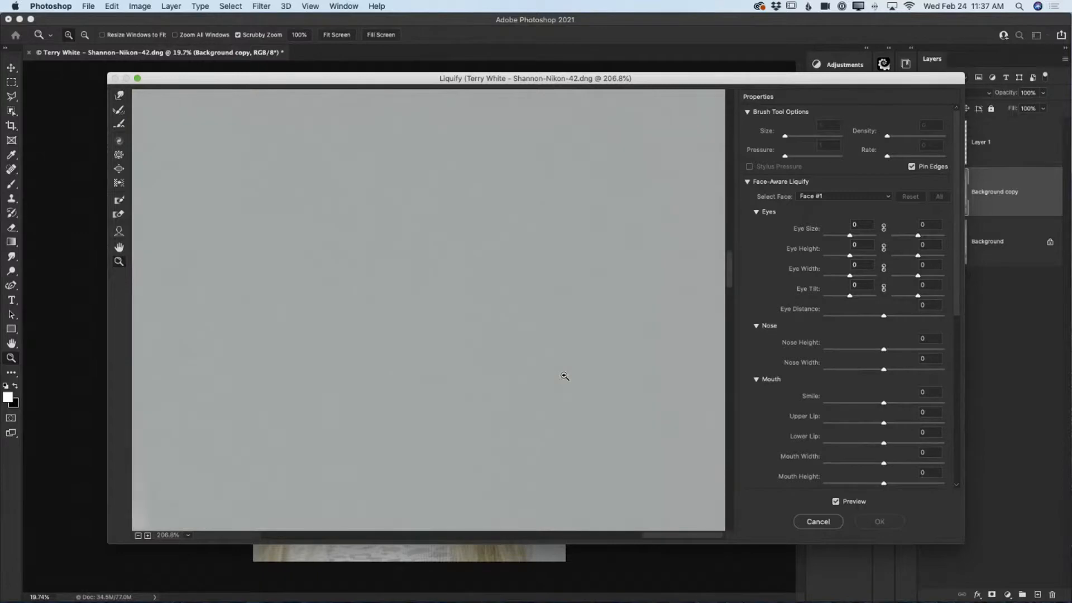
scroll(559, 379, "up", 3)
scroll(558, 378, "right", 3)
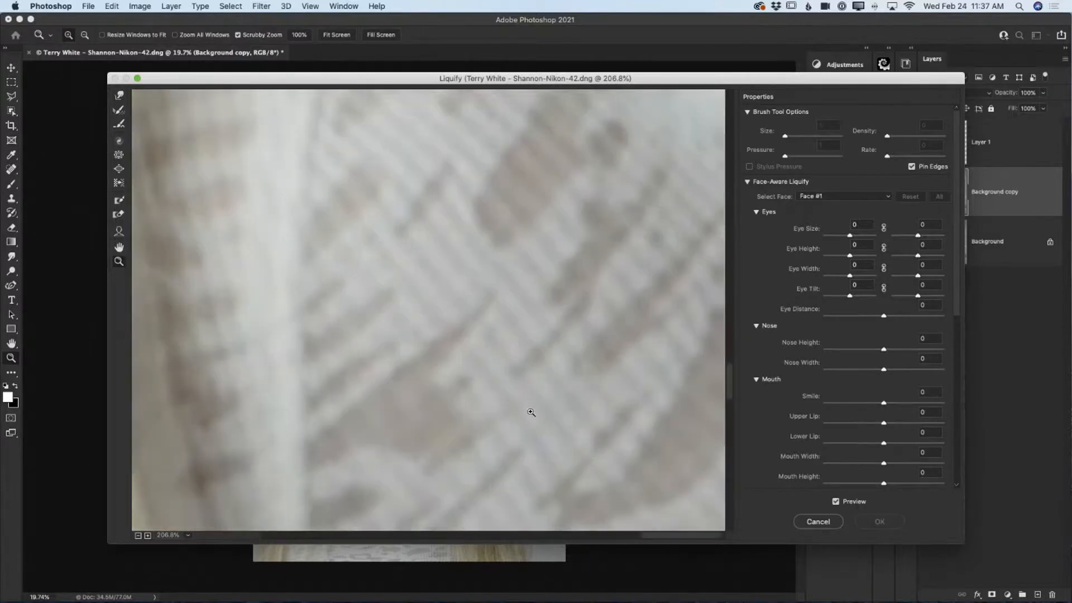
left_click(119, 247)
mouse_move(251, 252)
left_mouse_down()
mouse_move(448, 296)
mouse_move(528, 369)
mouse_move(522, 426)
left_mouse_up()
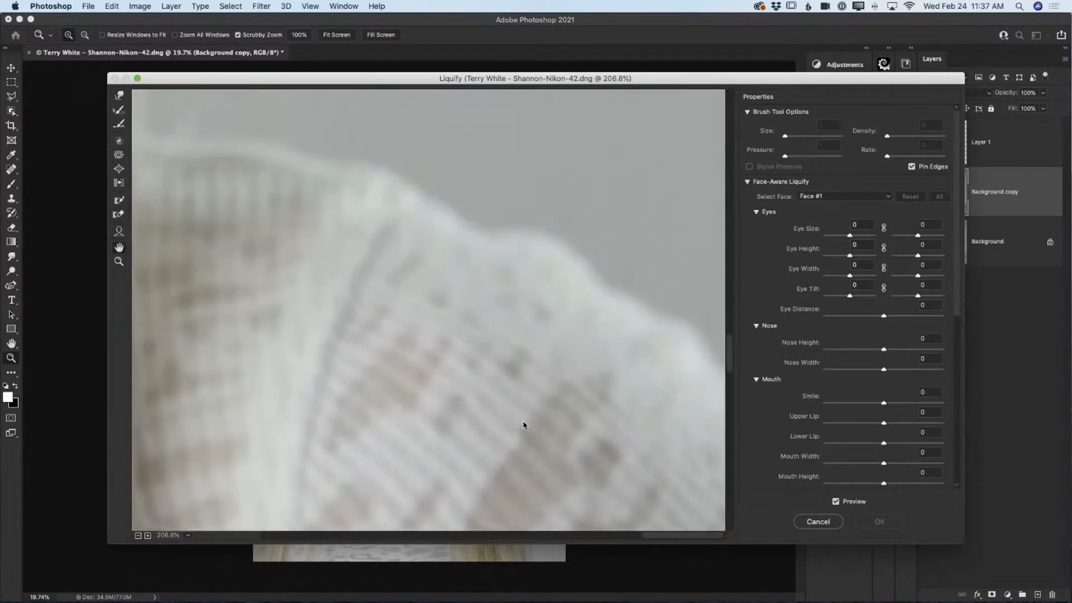
left_click_drag(550, 273, 542, 345)
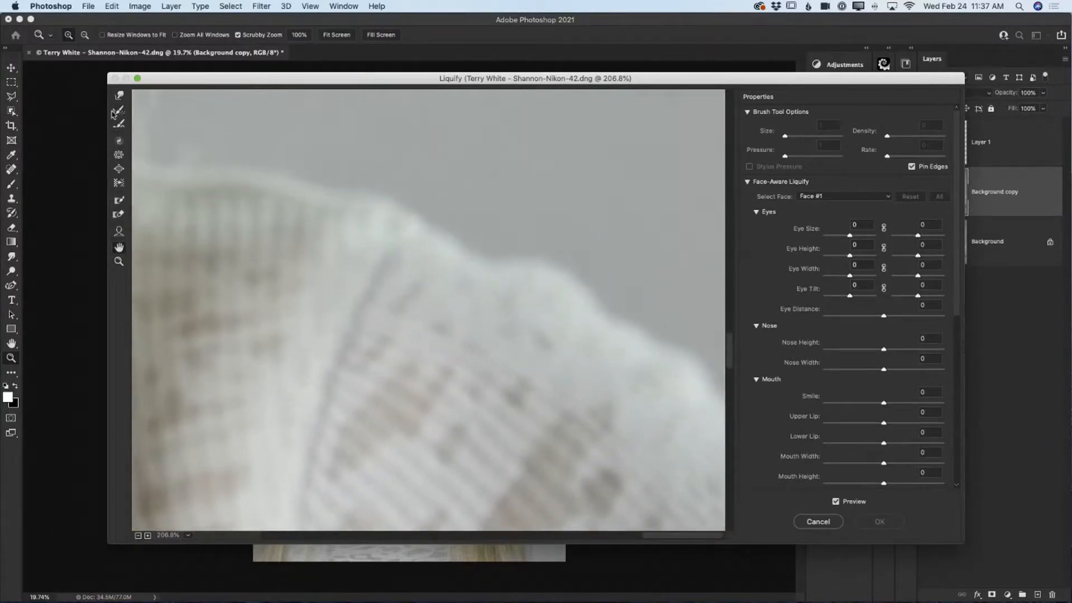
left_click(120, 201)
mouse_move(510, 160)
left_mouse_down()
mouse_move(661, 221)
mouse_move(459, 173)
mouse_move(461, 160)
mouse_move(689, 263)
mouse_move(570, 168)
mouse_move(476, 210)
left_mouse_up()
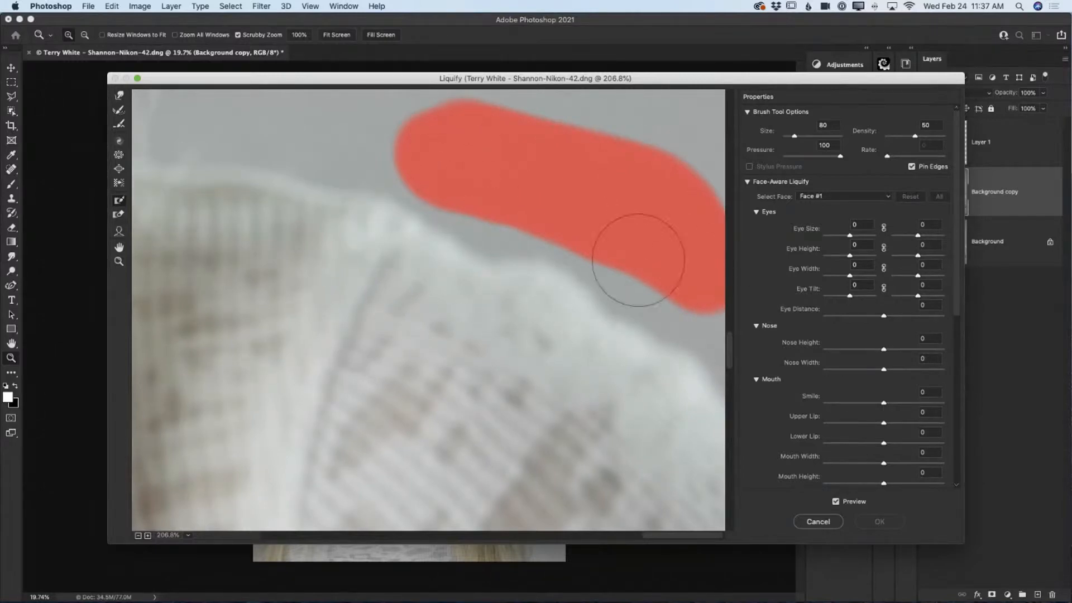
mouse_move(376, 191)
left_mouse_down()
mouse_move(400, 182)
mouse_move(384, 273)
mouse_move(408, 310)
mouse_move(528, 385)
mouse_move(623, 393)
mouse_move(648, 367)
mouse_move(672, 310)
left_mouse_up()
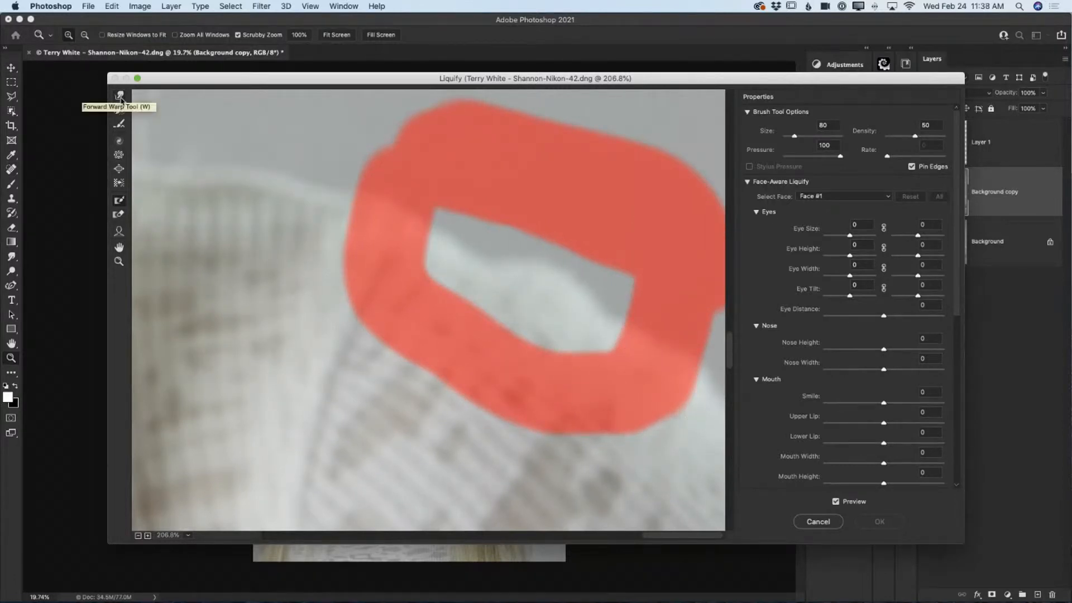
- Push down the raised sweater edge inside the frozen ring using the Forward Warp tool at size 35
left_click(119, 96)
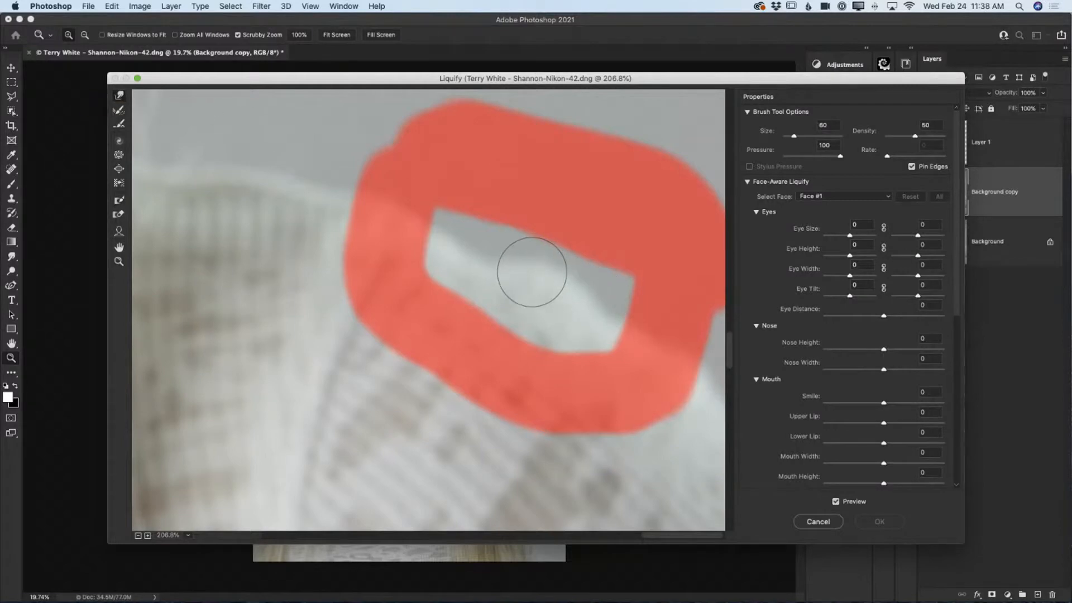
key("bracketleft")
key("bracketleft")
key("bracketleft")
key("bracketleft")
key("bracketleft")
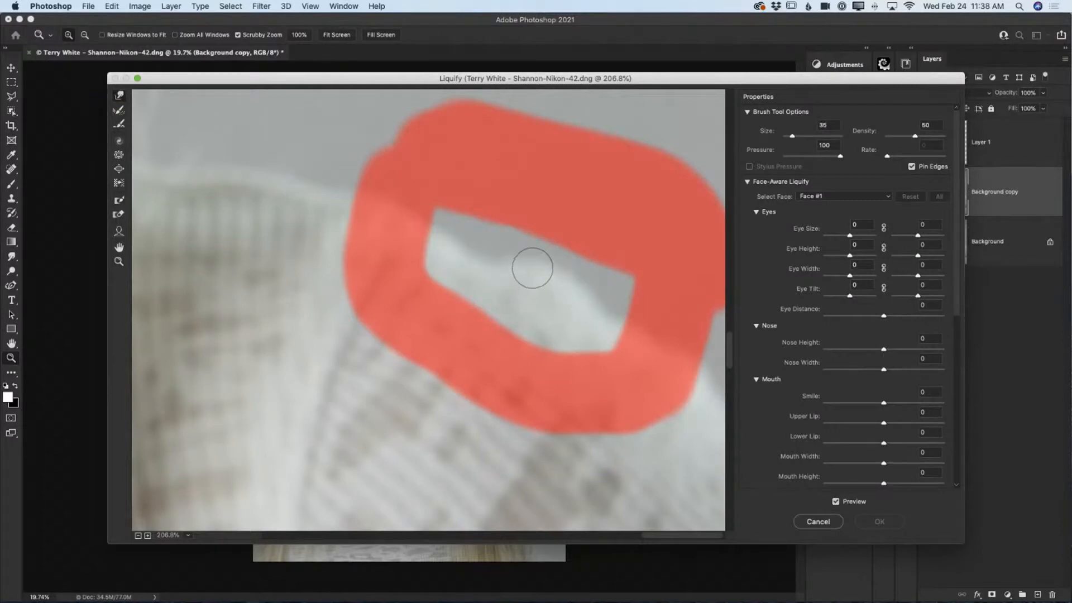
left_click_drag(527, 231, 530, 244)
- Smooth the rest of the shoulder edge with the Forward Warp brush enlarged to 80 and apply the Liquify changes
key("bracketright")
key("bracketright")
key("bracketright")
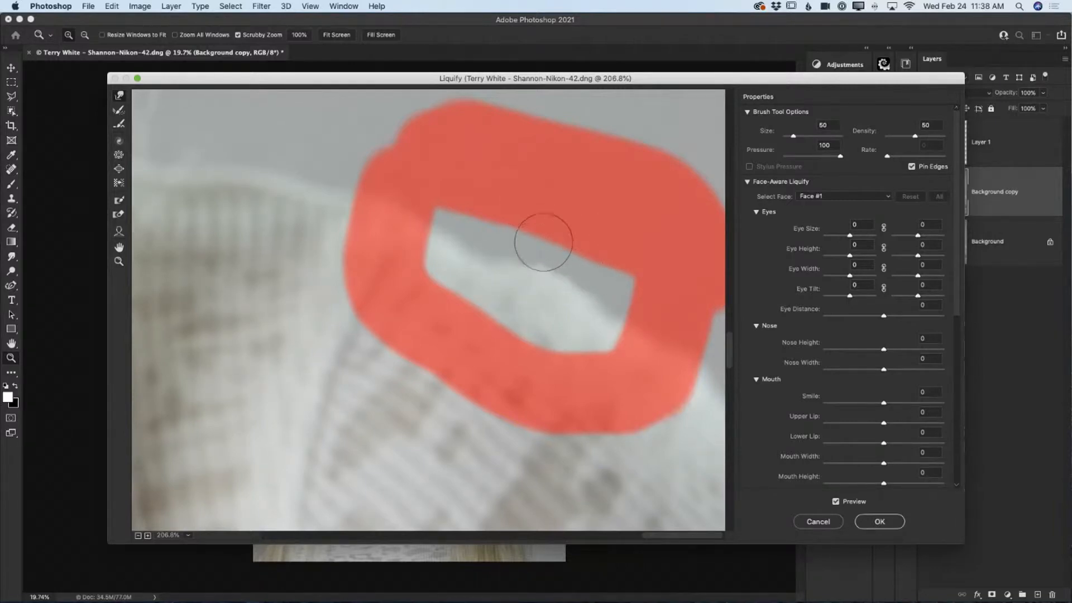
key("bracketright")
key("bracketright")
key("bracketright")
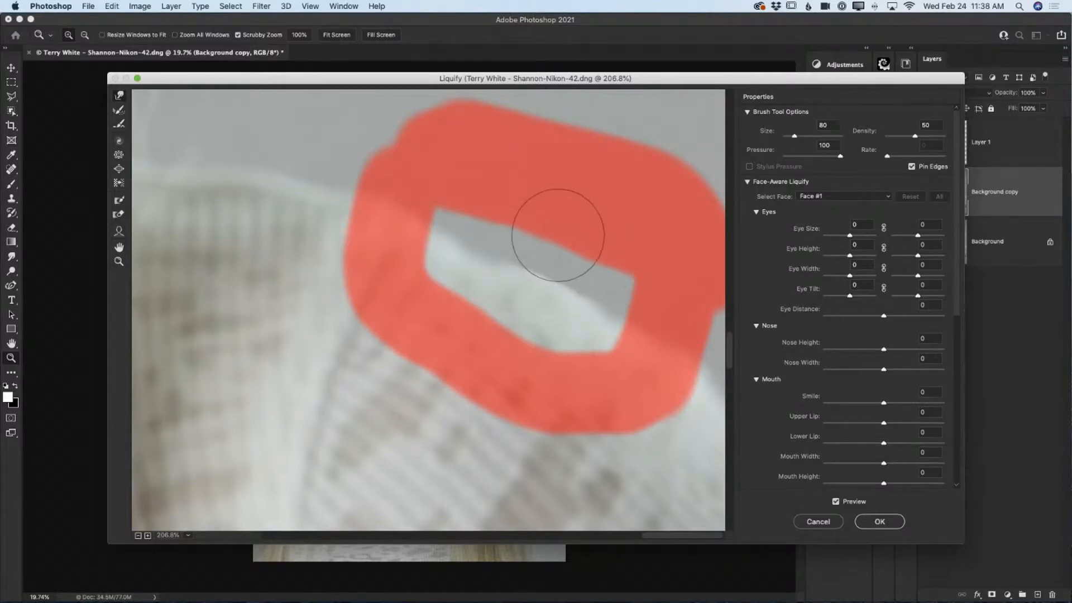
left_click(872, 521)
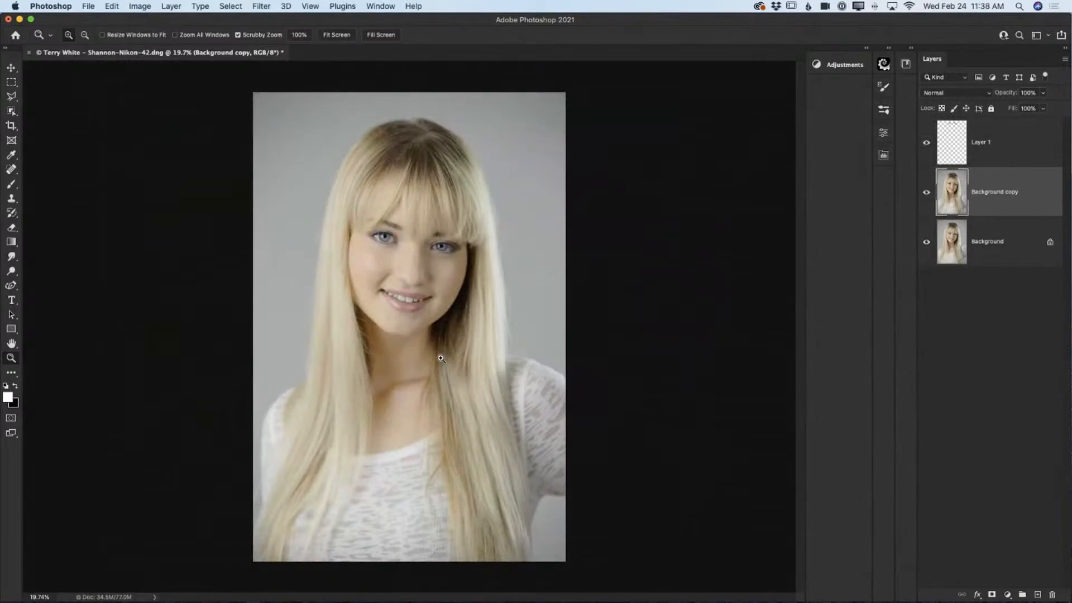